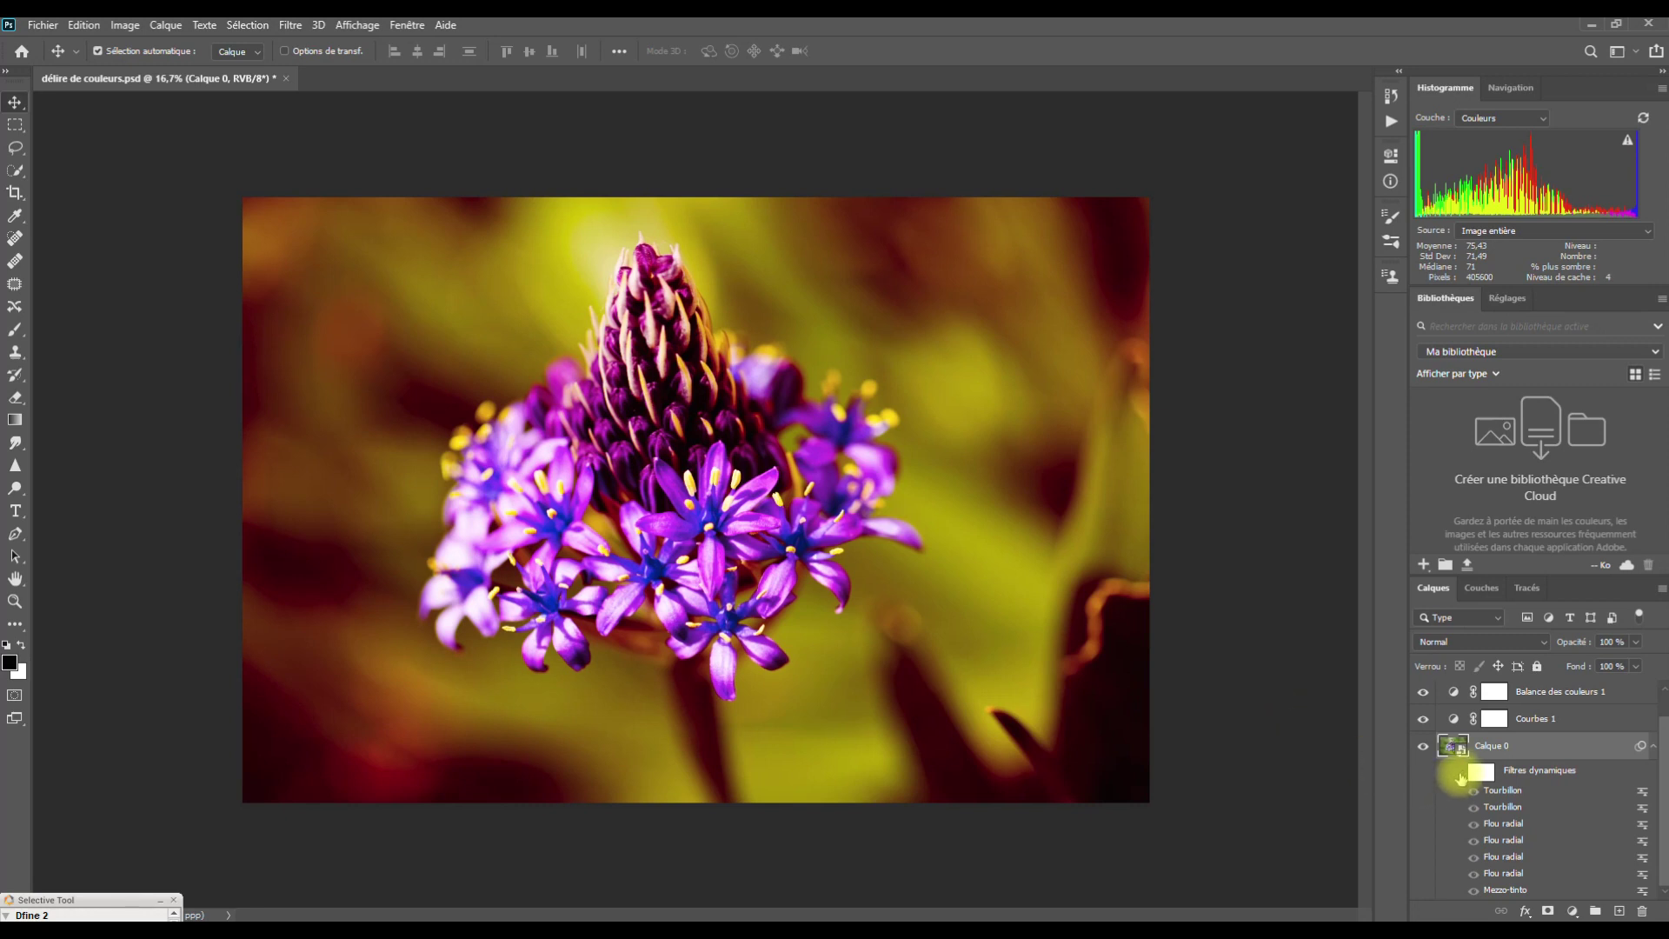
- Compare the swirl filters on and off, and check the document size without resizing
{"action": "left_click", "coordinate": [1460, 772]}
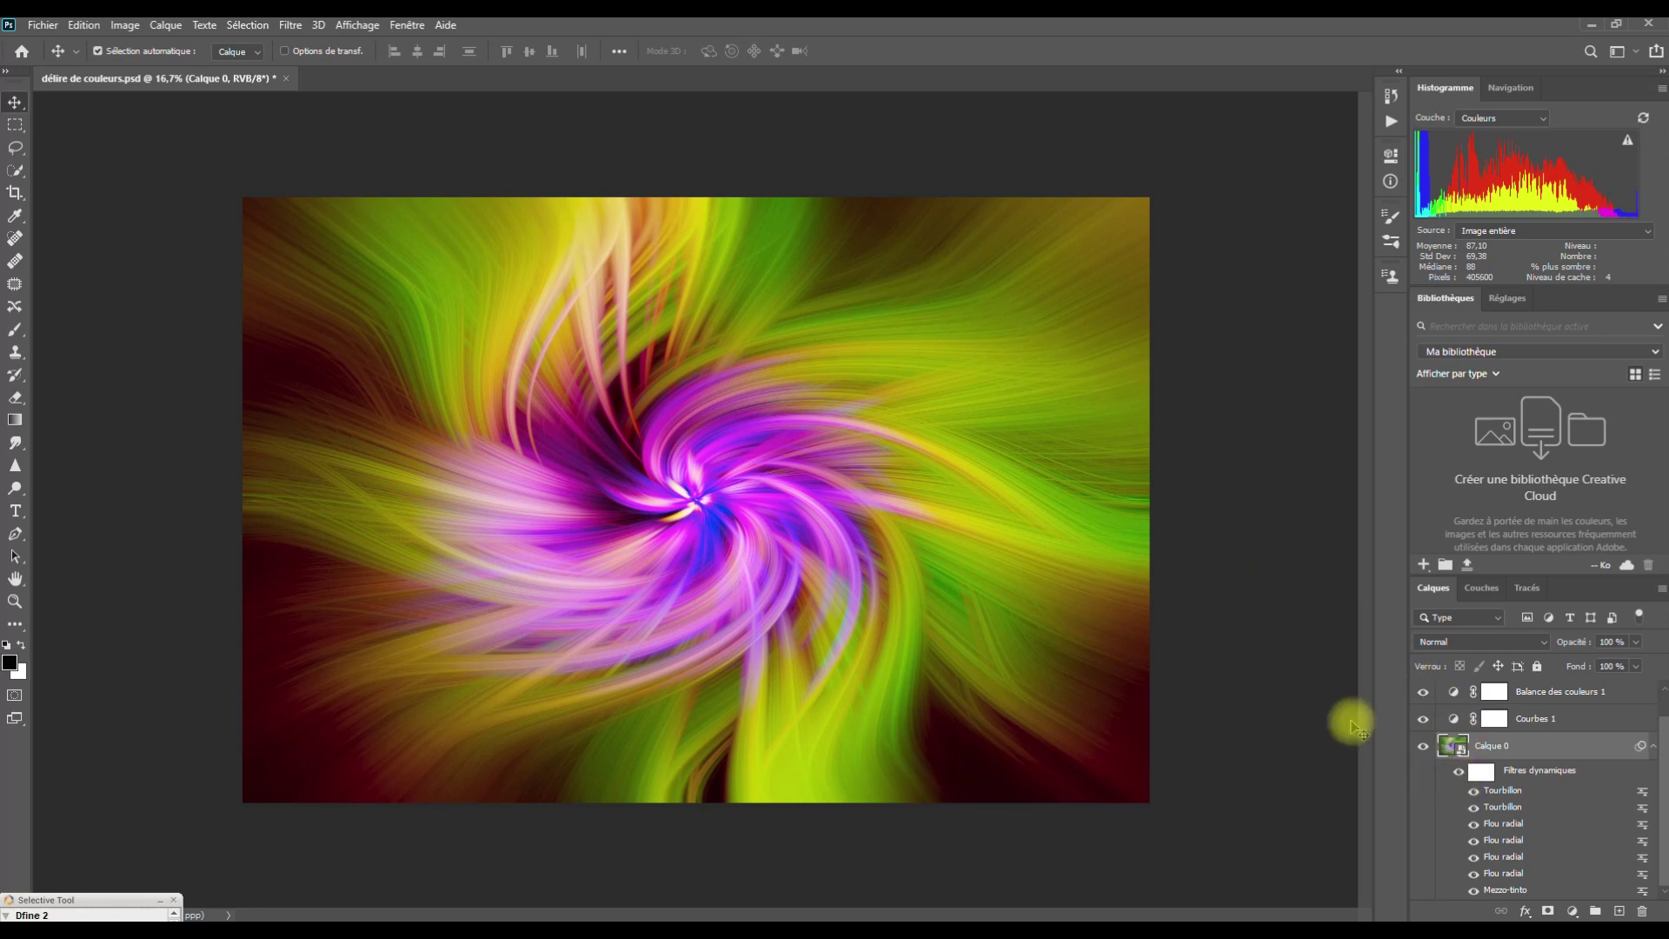
{"action": "left_click", "coordinate": [1459, 773]}
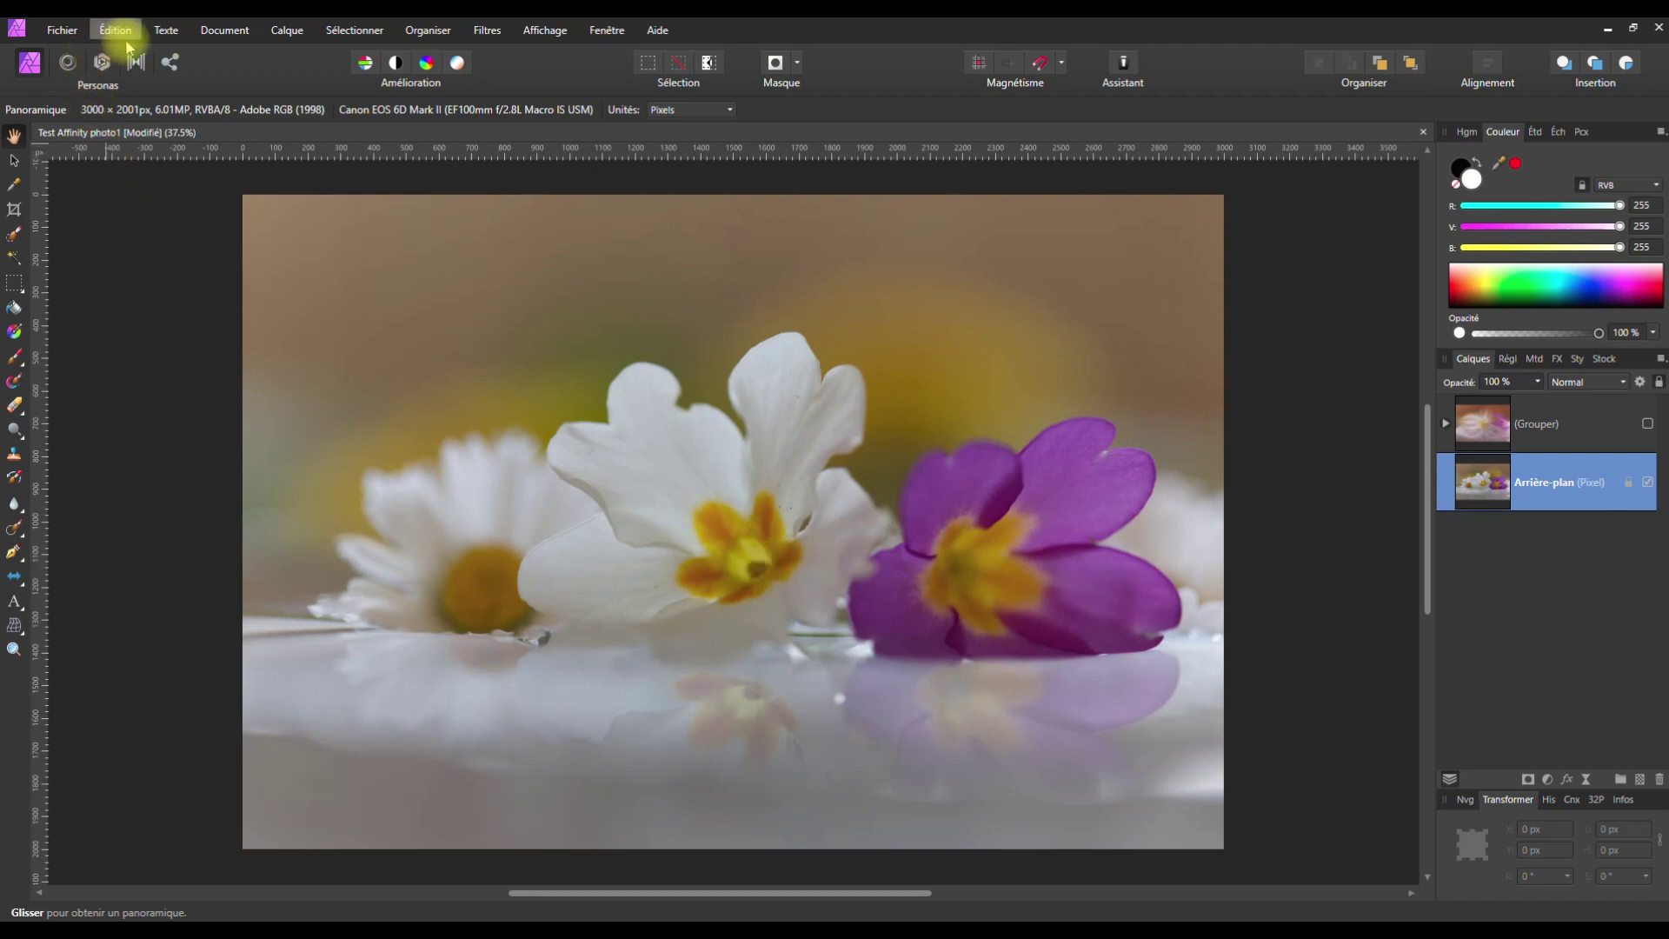
{"action": "left_click", "coordinate": [216, 39]}
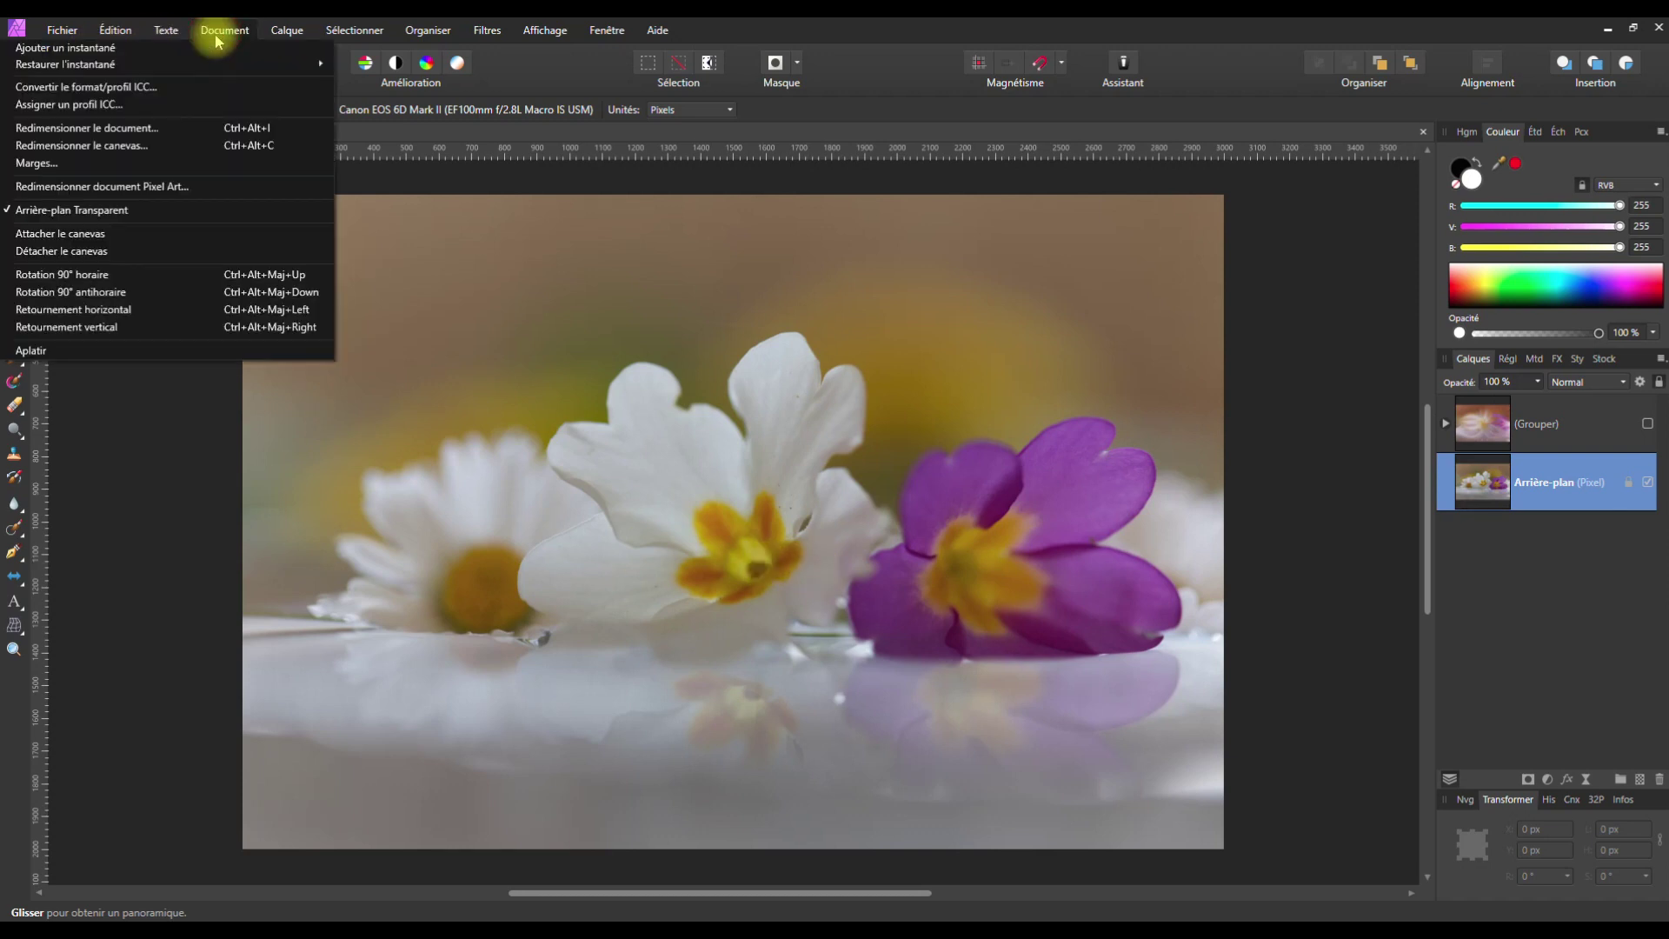
{"action": "left_click", "coordinate": [111, 128]}
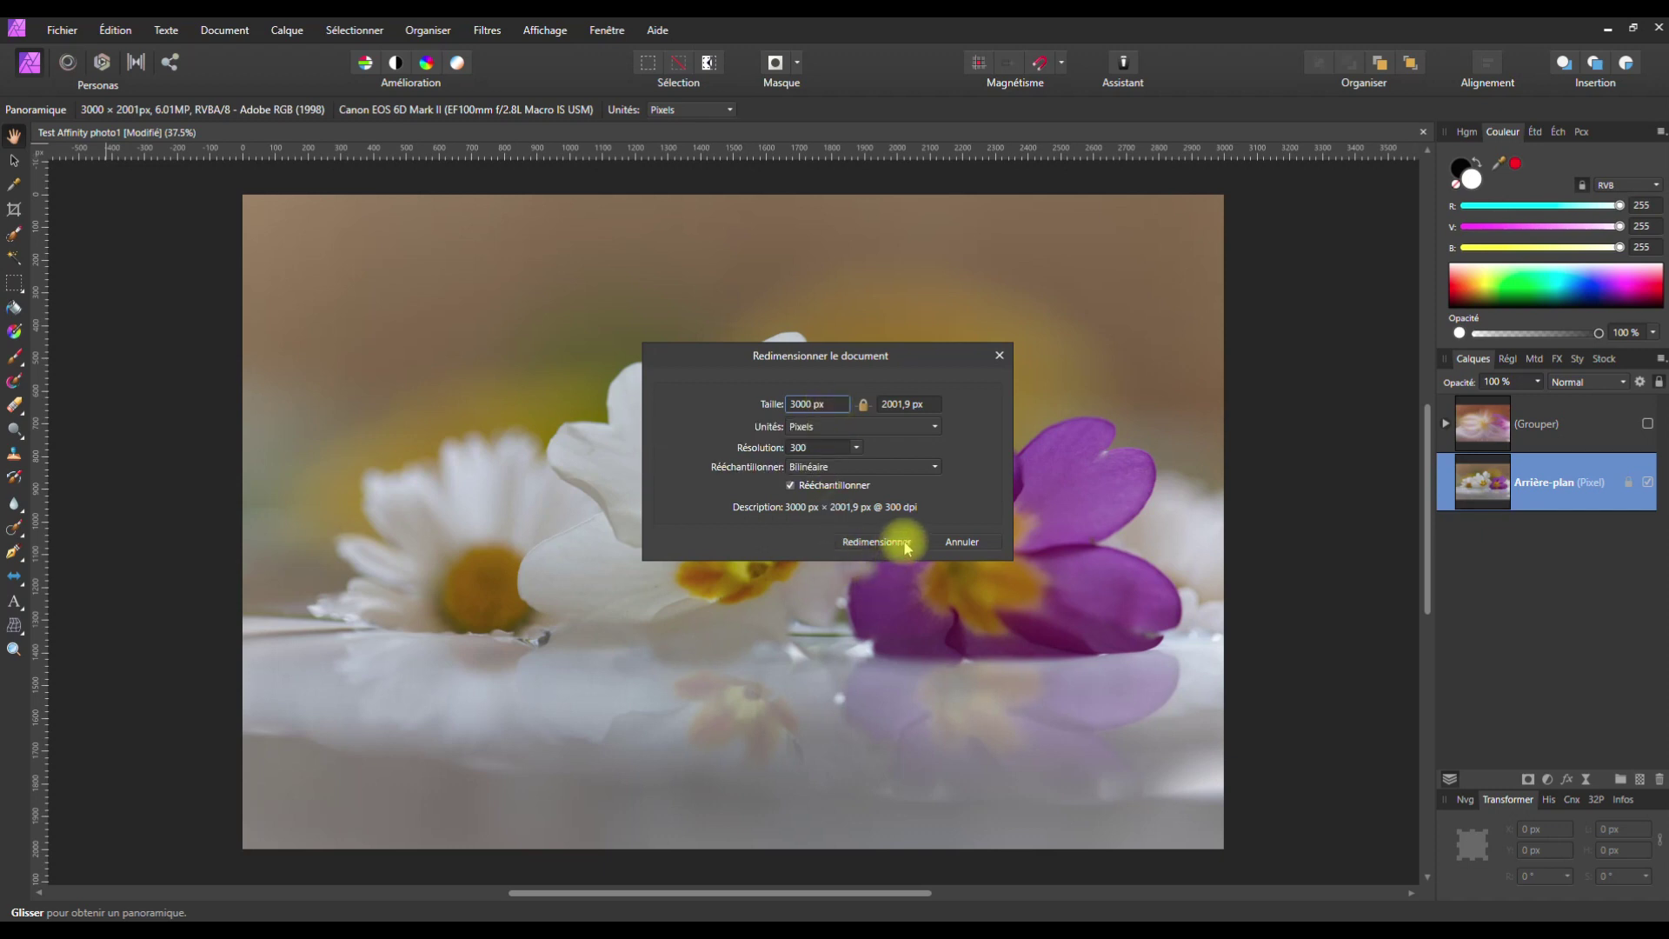
{"action": "left_click", "coordinate": [960, 544]}
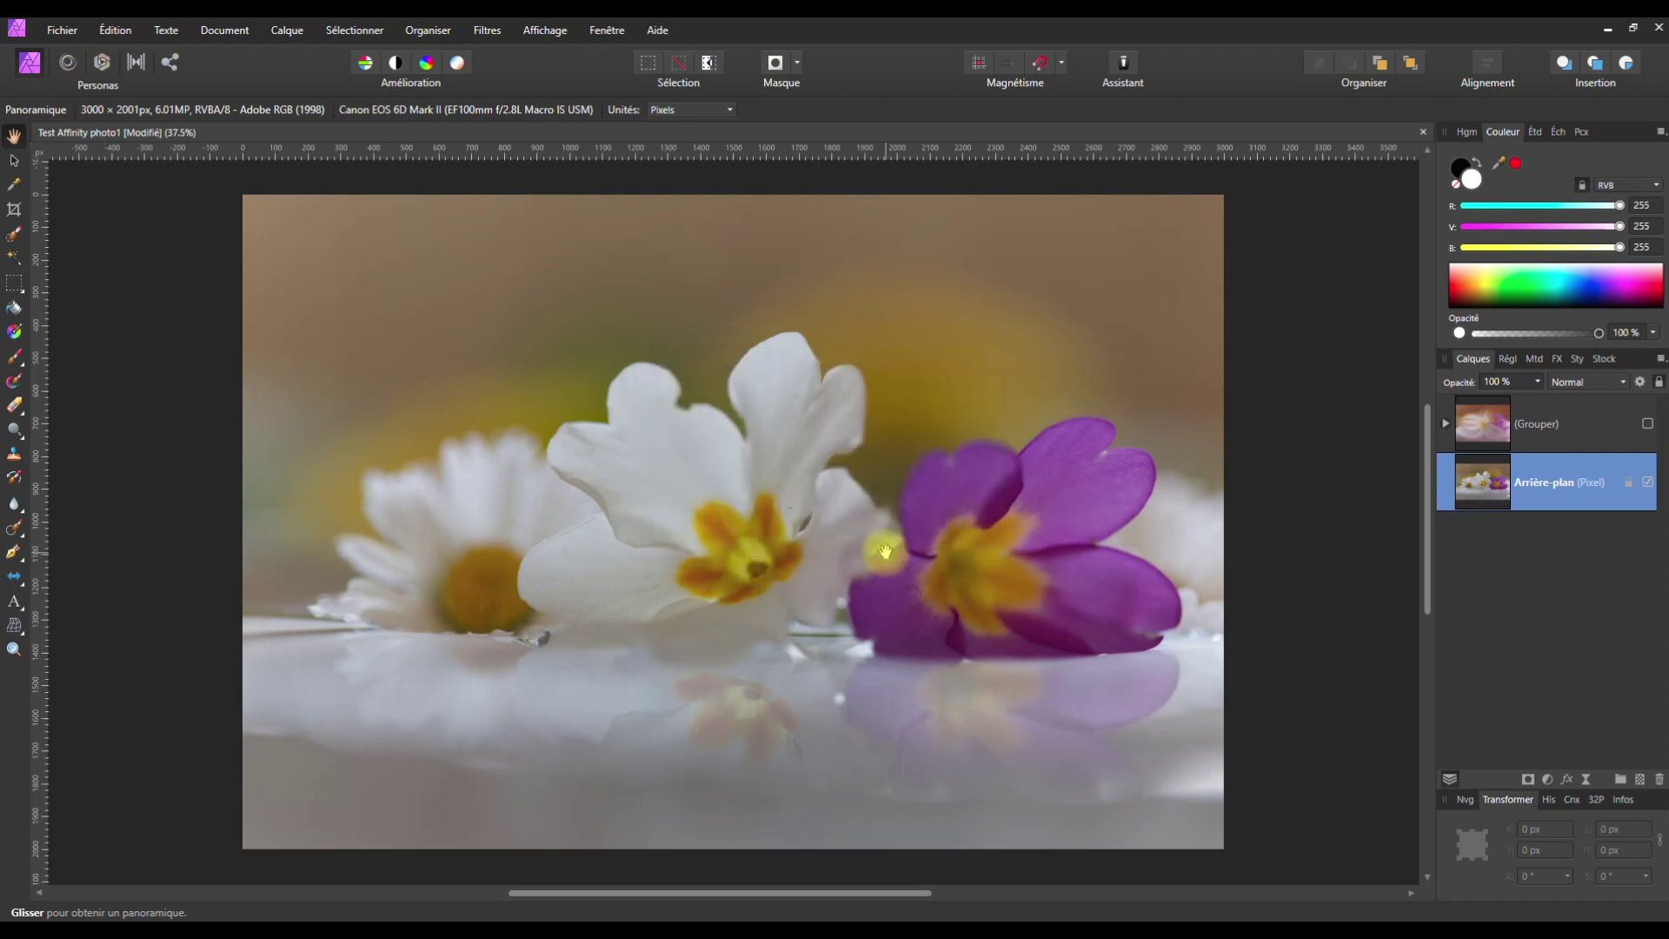
- Duplicate the Arrière-plan layer, then briefly show and hide the Grouper swirl group
{"action": "right_click", "coordinate": [1496, 488]}
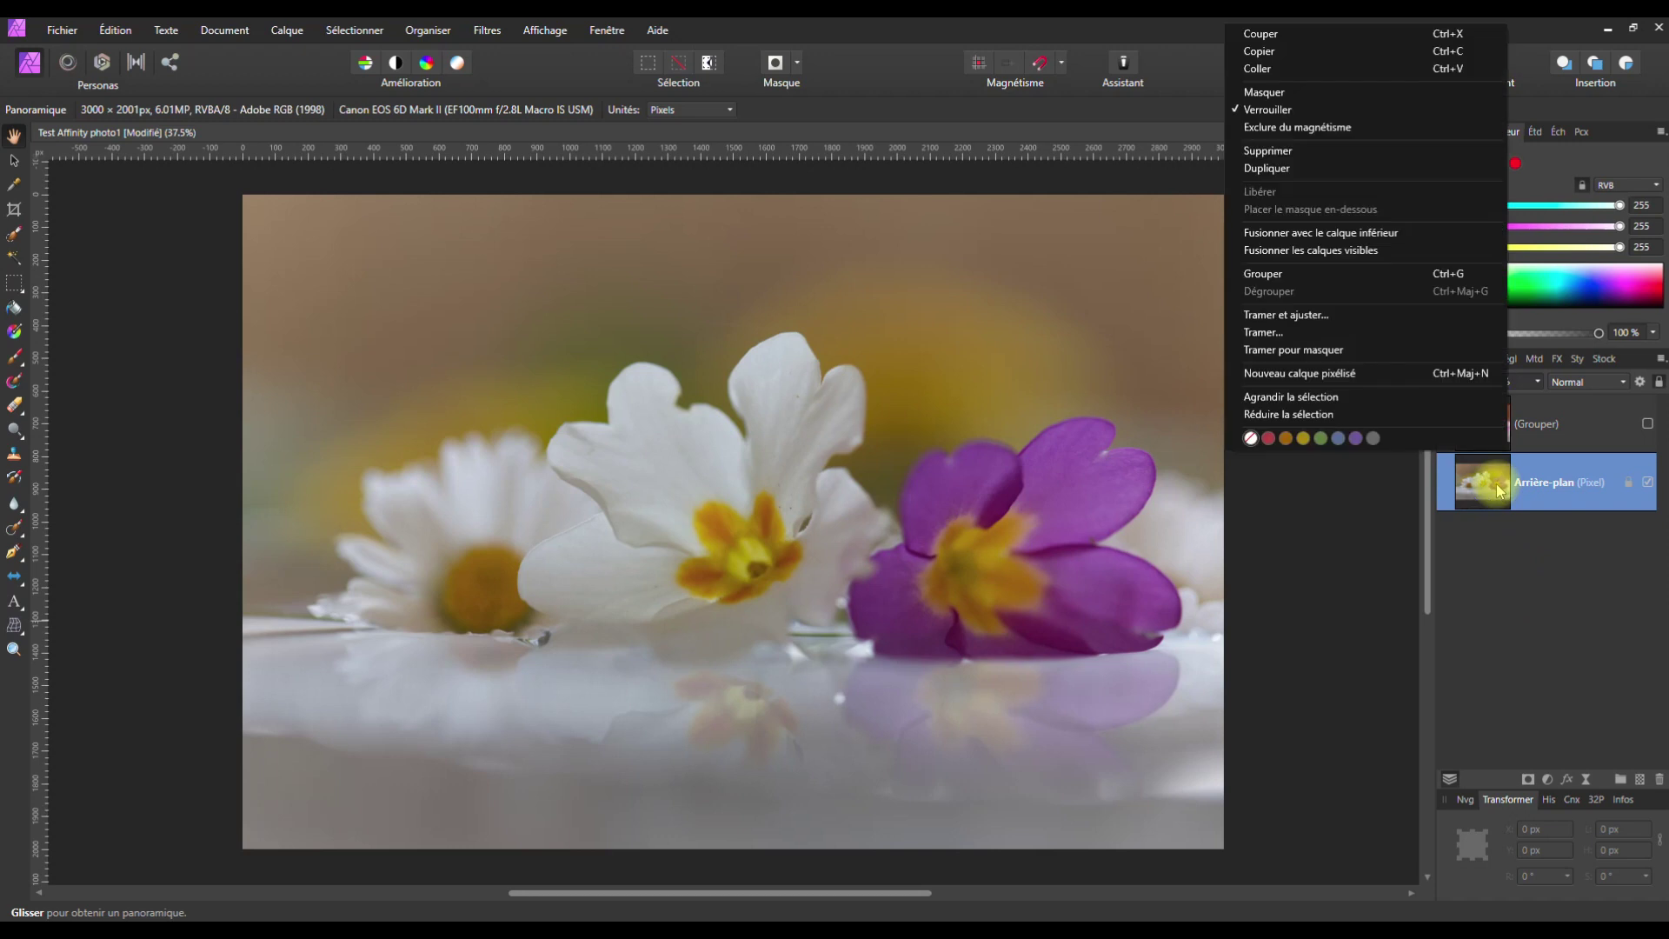
{"action": "left_click", "coordinate": [1296, 168]}
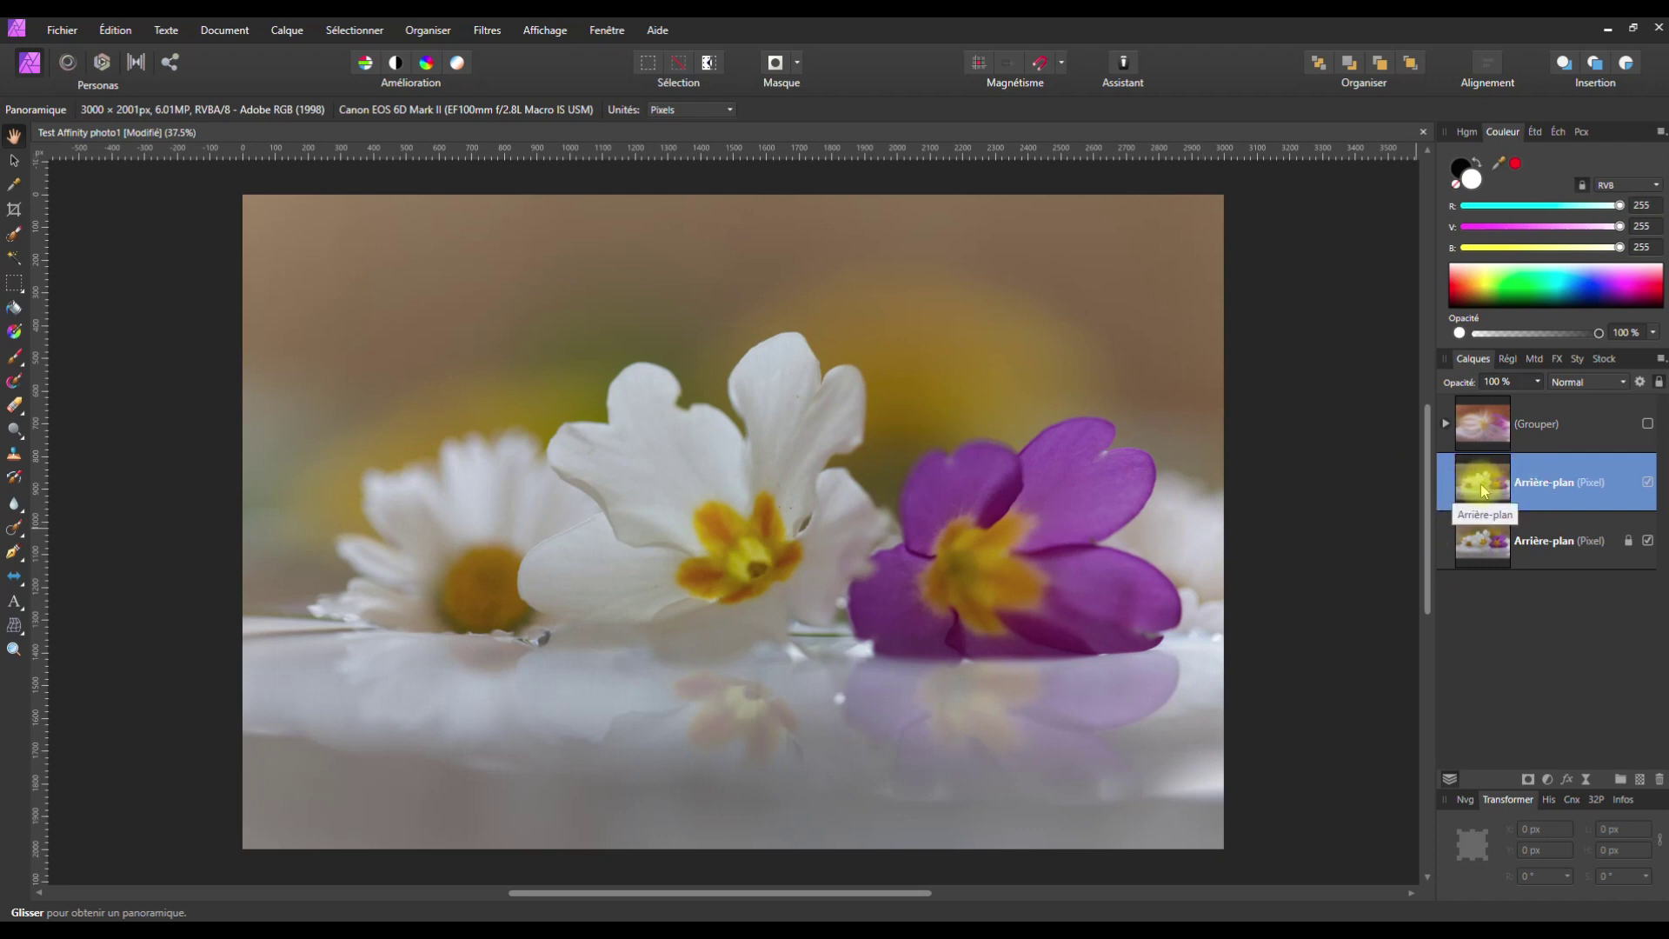
{"action": "left_click", "coordinate": [1647, 425]}
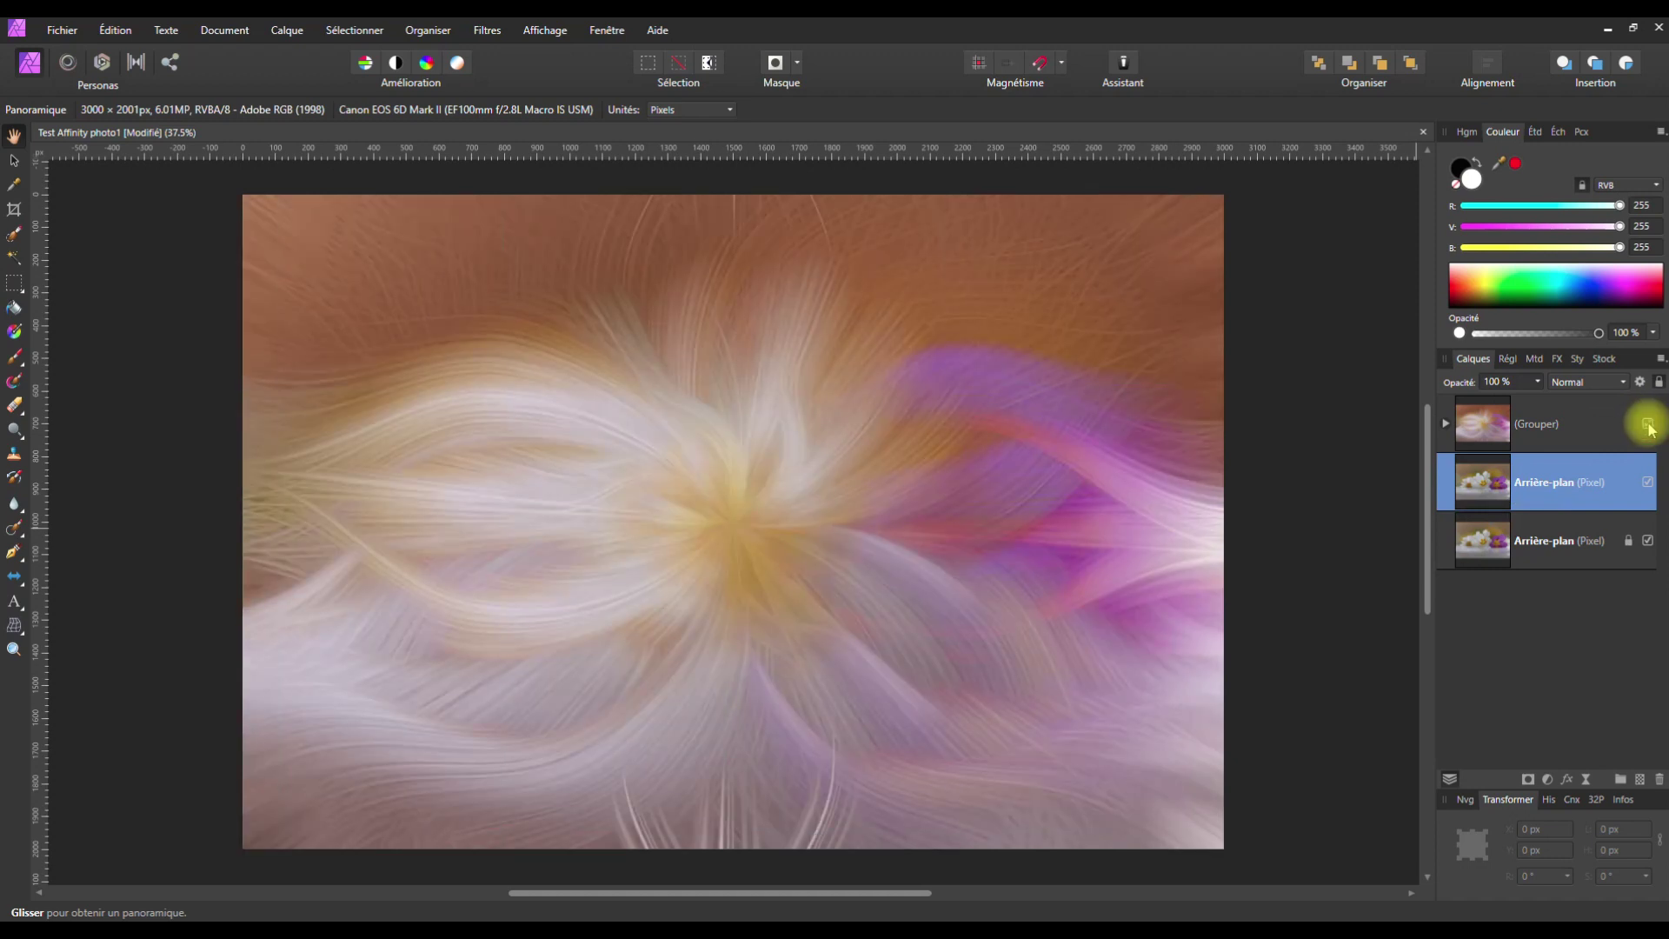
{"action": "left_click", "coordinate": [1647, 425]}
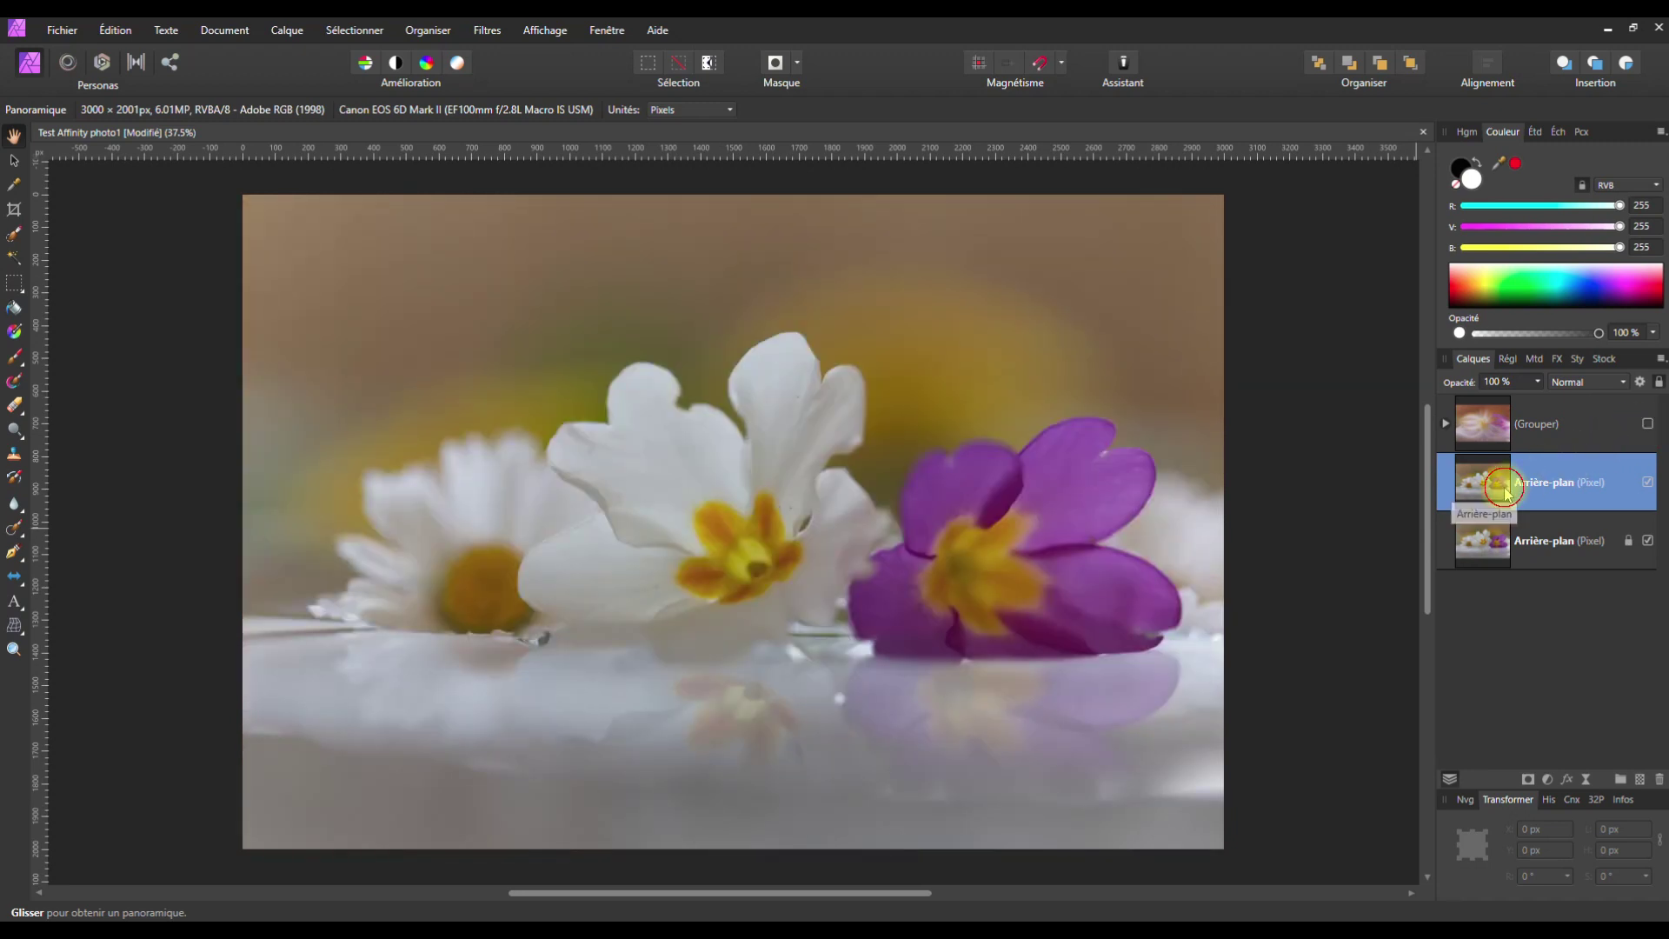
- Start the Bruit de Perlin filter and set its zoom to 15.7 px
{"action": "left_click", "coordinate": [487, 31]}
{"action": "mouse_move", "coordinate": [298, 117]}
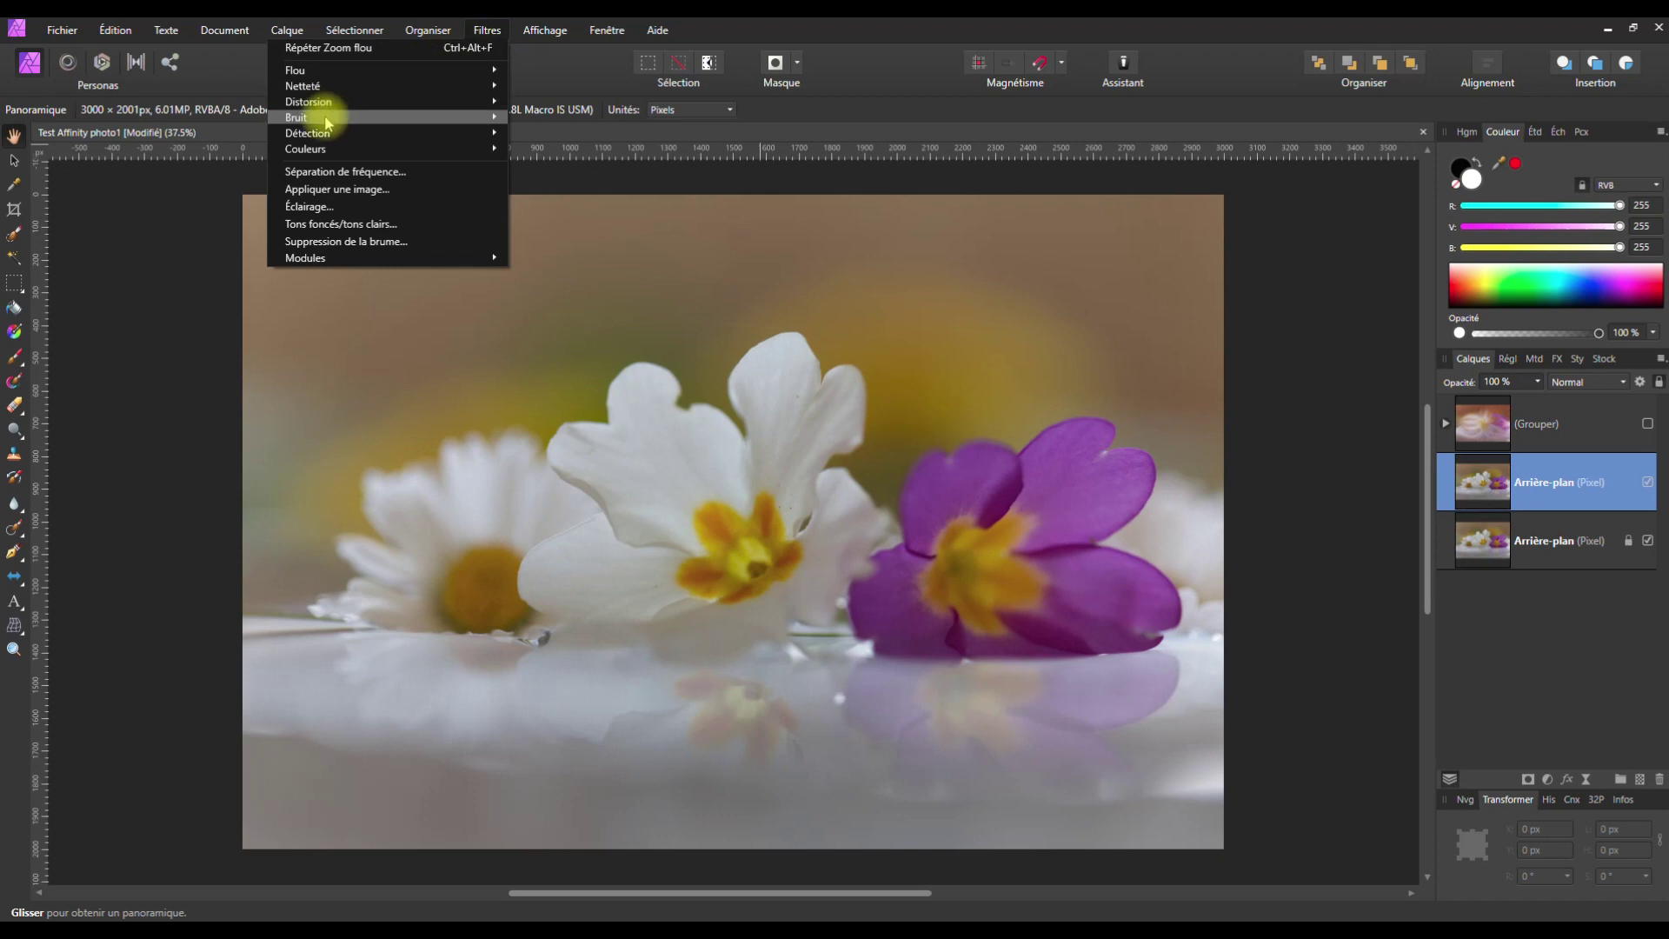
{"action": "left_click", "coordinate": [171, 171]}
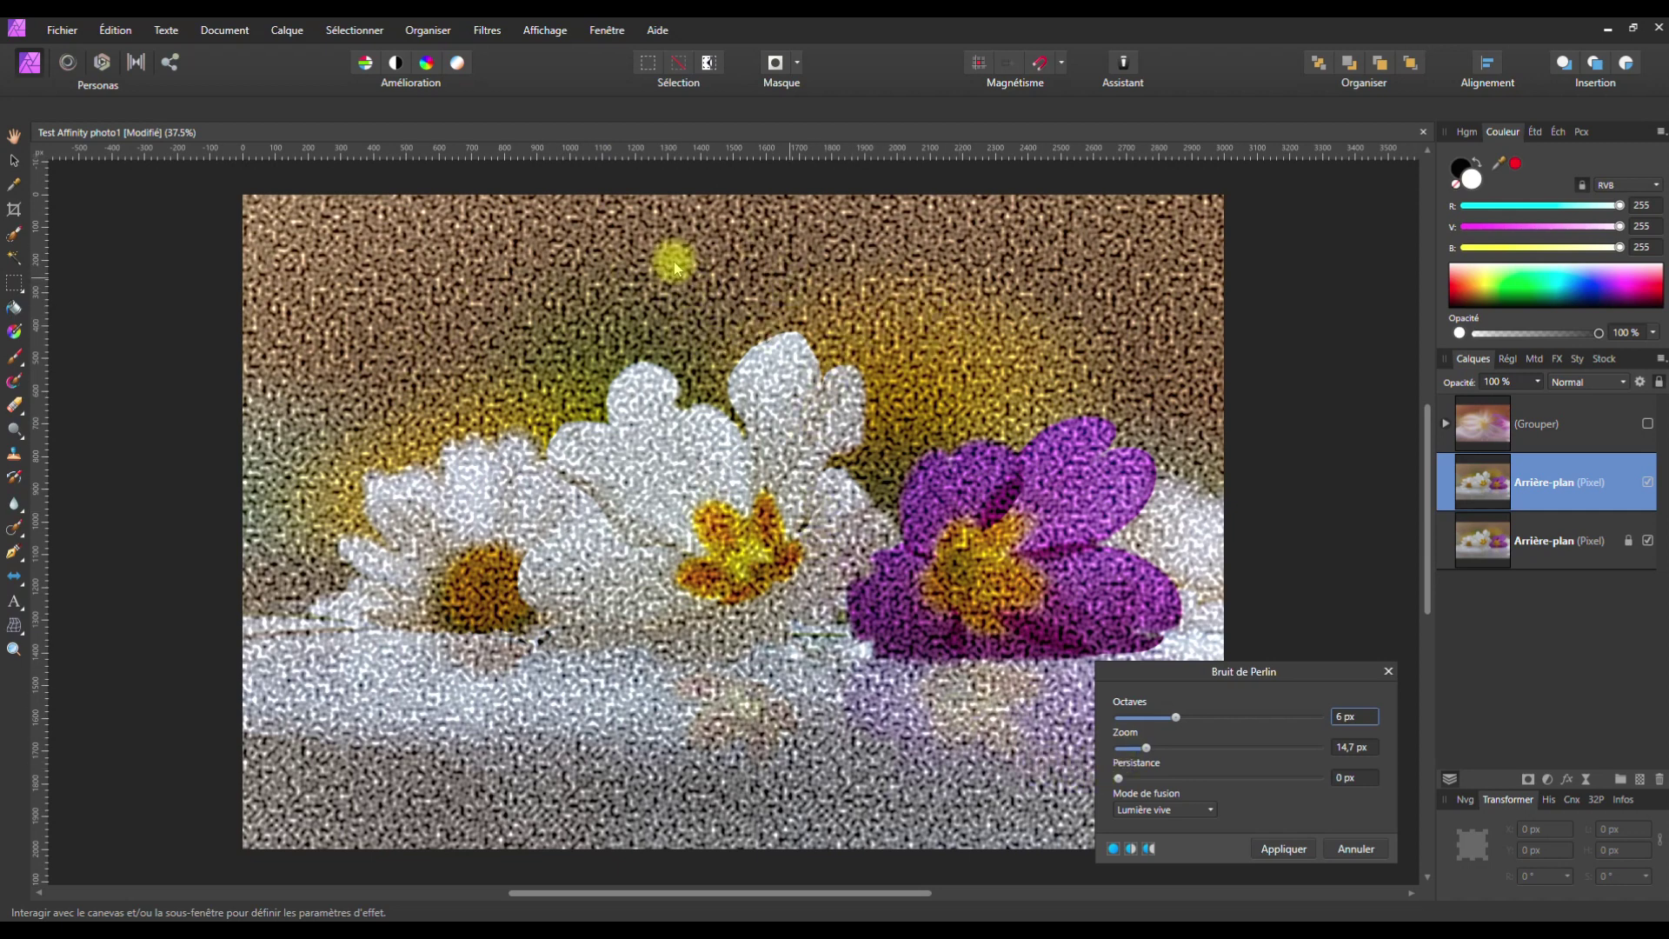
{"action": "left_click_drag", "start_coordinate": [1145, 747], "coordinate": [1223, 748]}
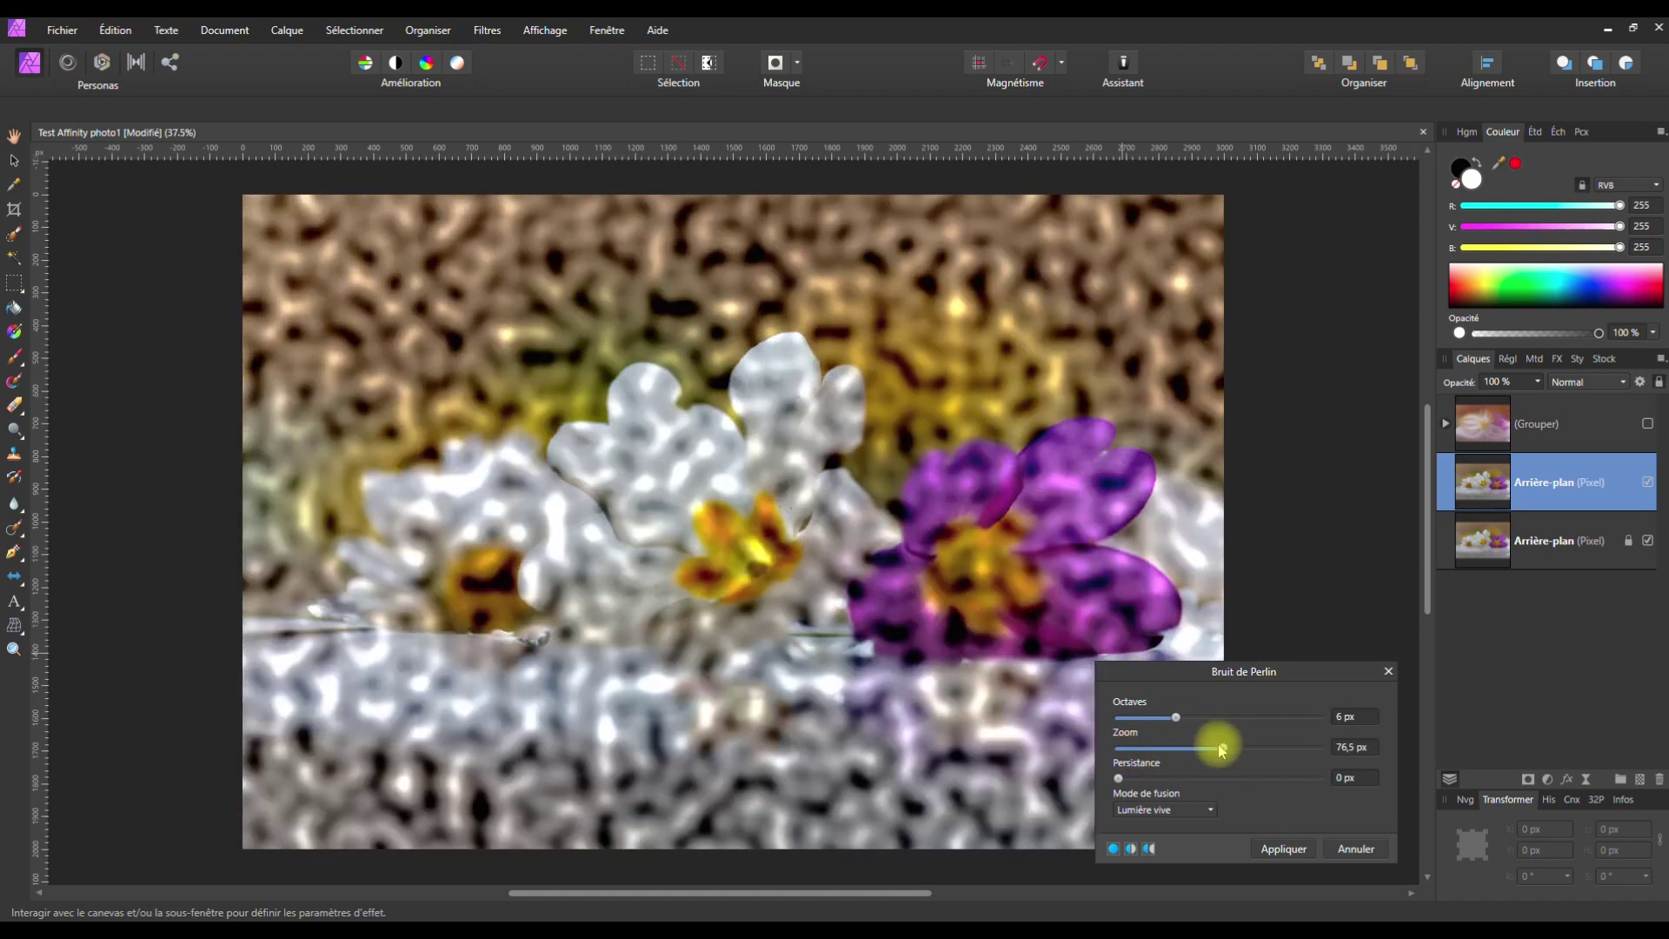
{"action": "left_click_drag", "start_coordinate": [1224, 749], "coordinate": [1128, 749]}
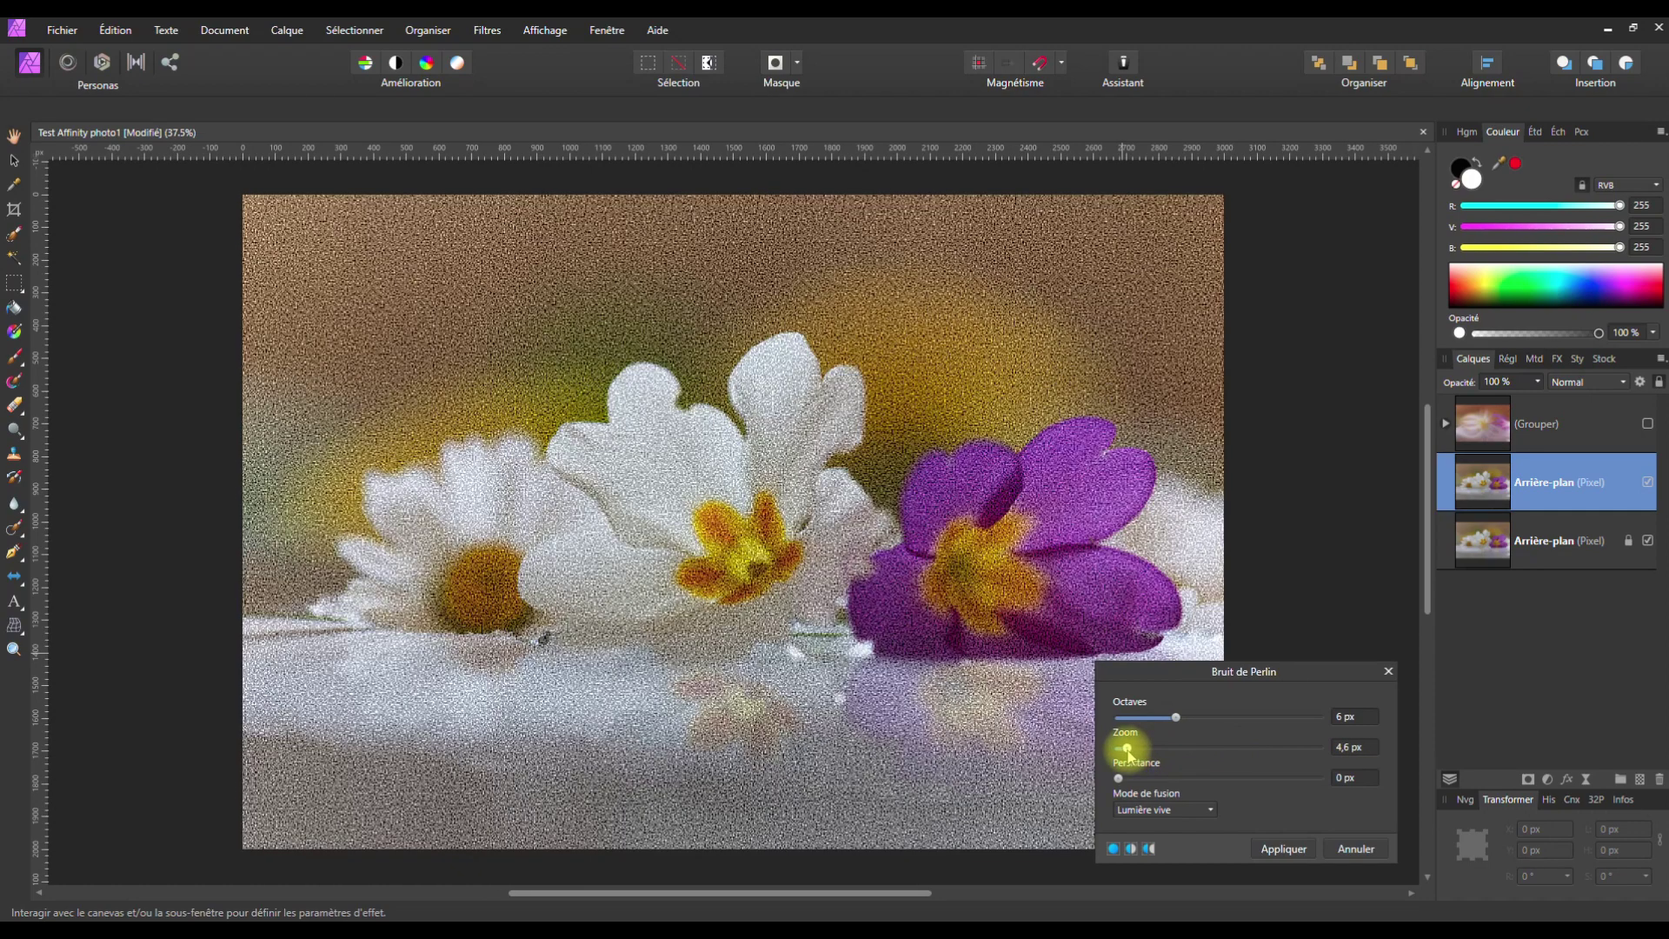
{"action": "left_click_drag", "start_coordinate": [1127, 749], "coordinate": [1148, 749]}
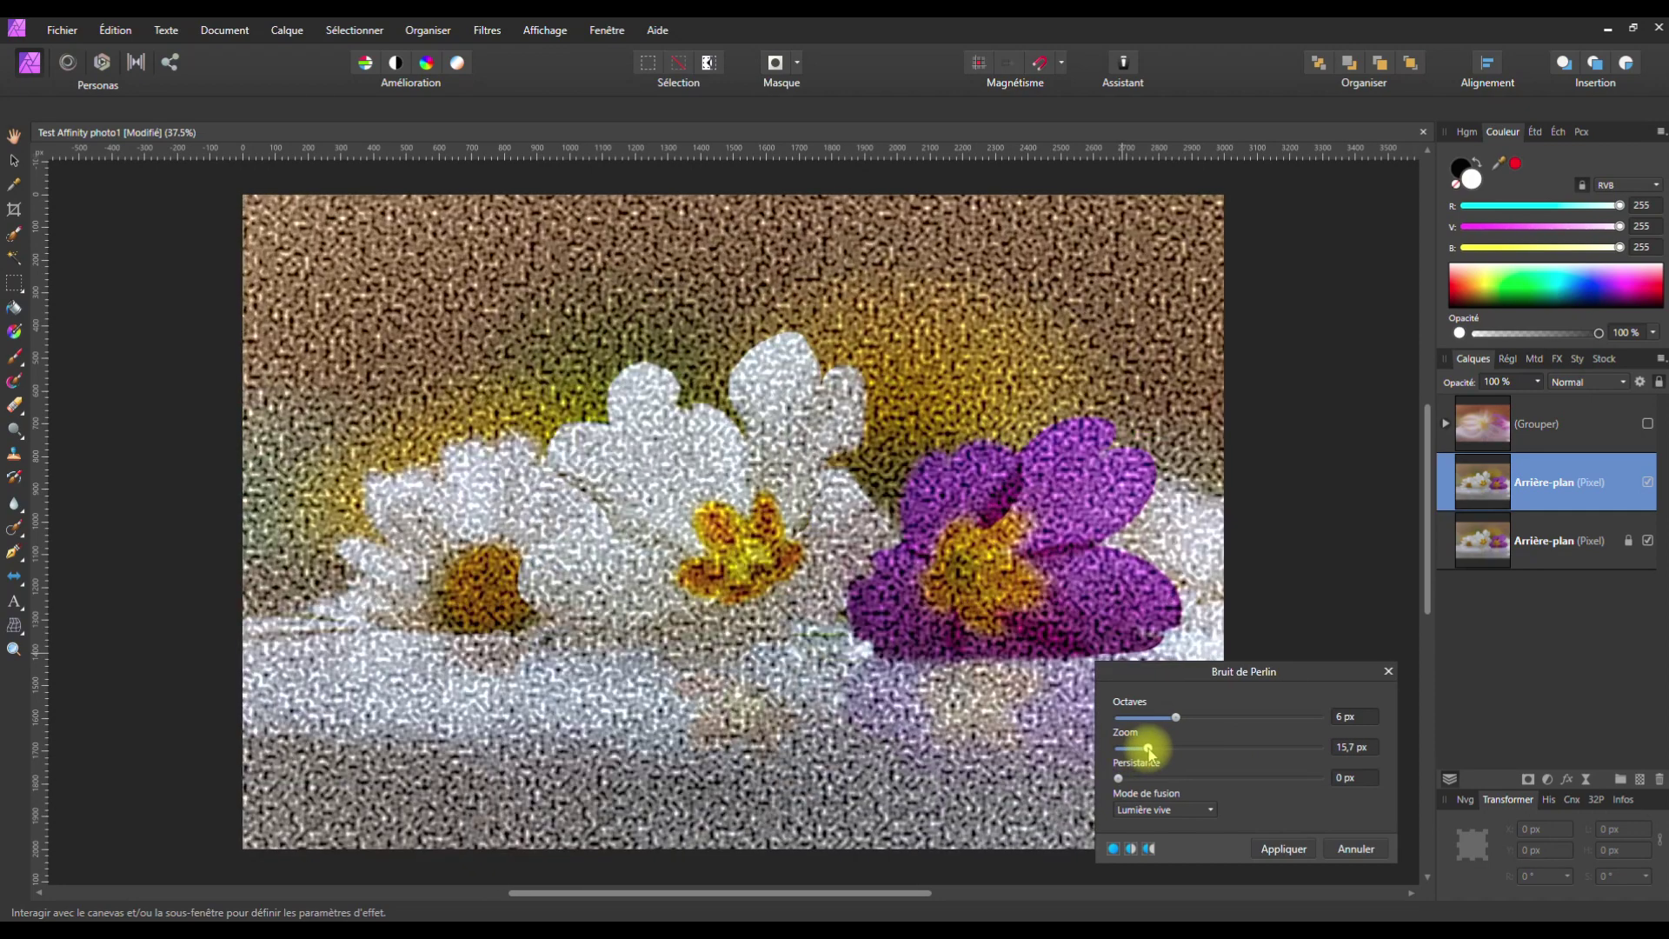
- Keep Lumière vive as the noise blend mode and apply the Perlin noise
{"action": "left_click", "coordinate": [1174, 810]}
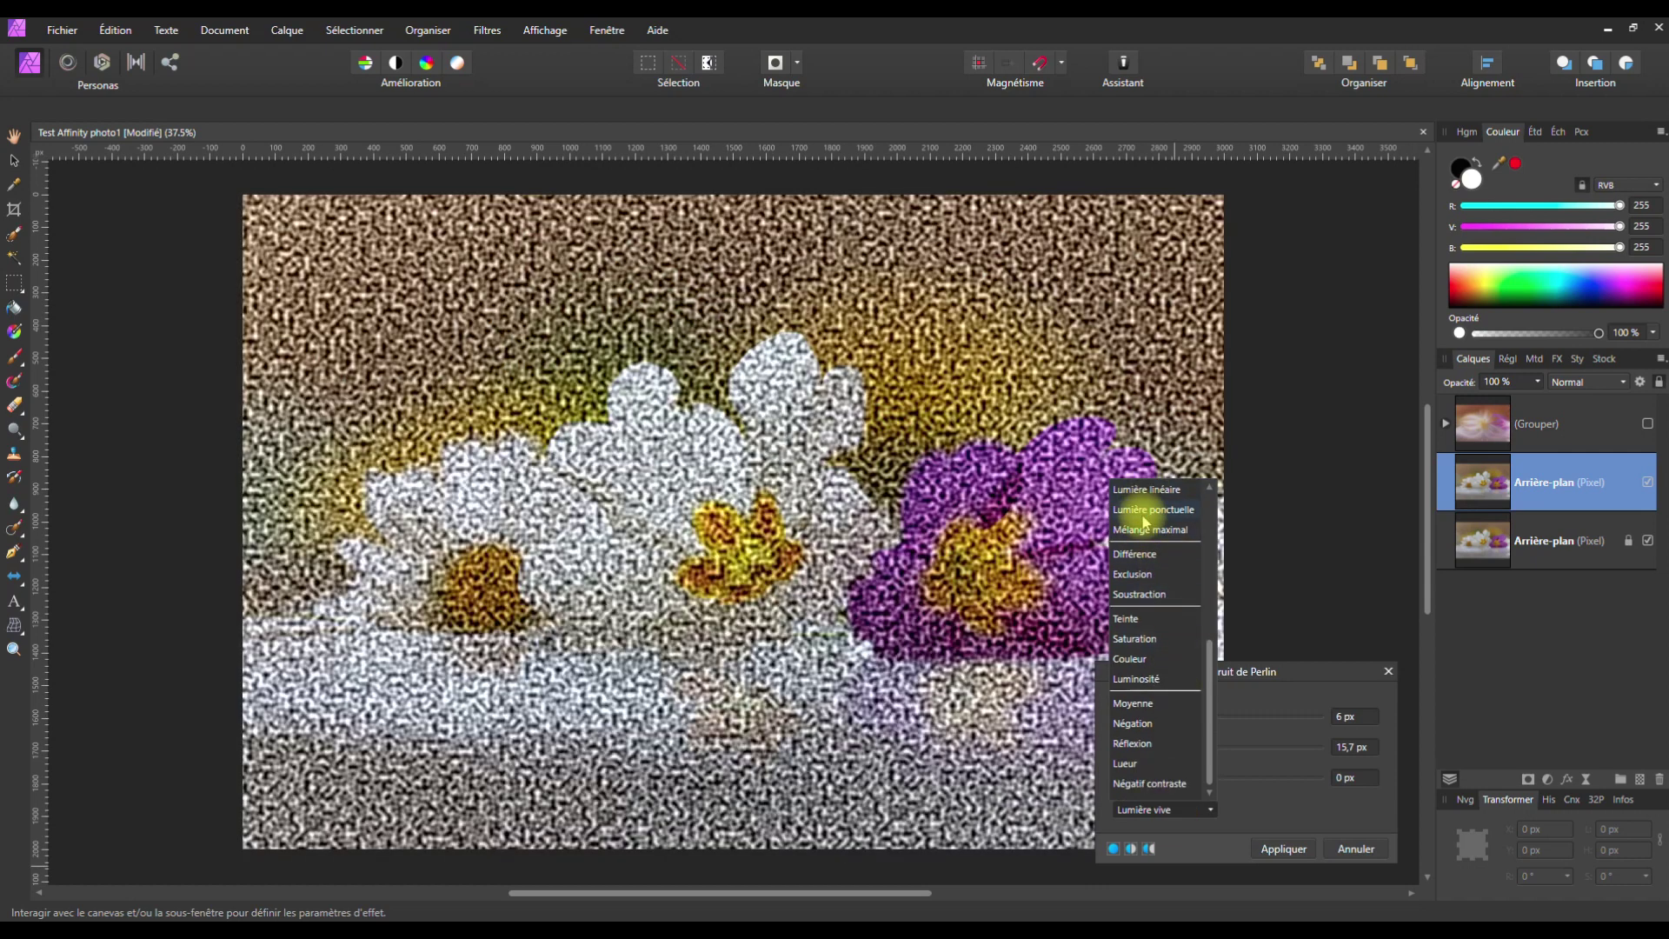
{"action": "scroll", "coordinate": [1164, 522], "scroll_direction": "up", "scroll_amount": 1}
{"action": "left_click", "coordinate": [1165, 528]}
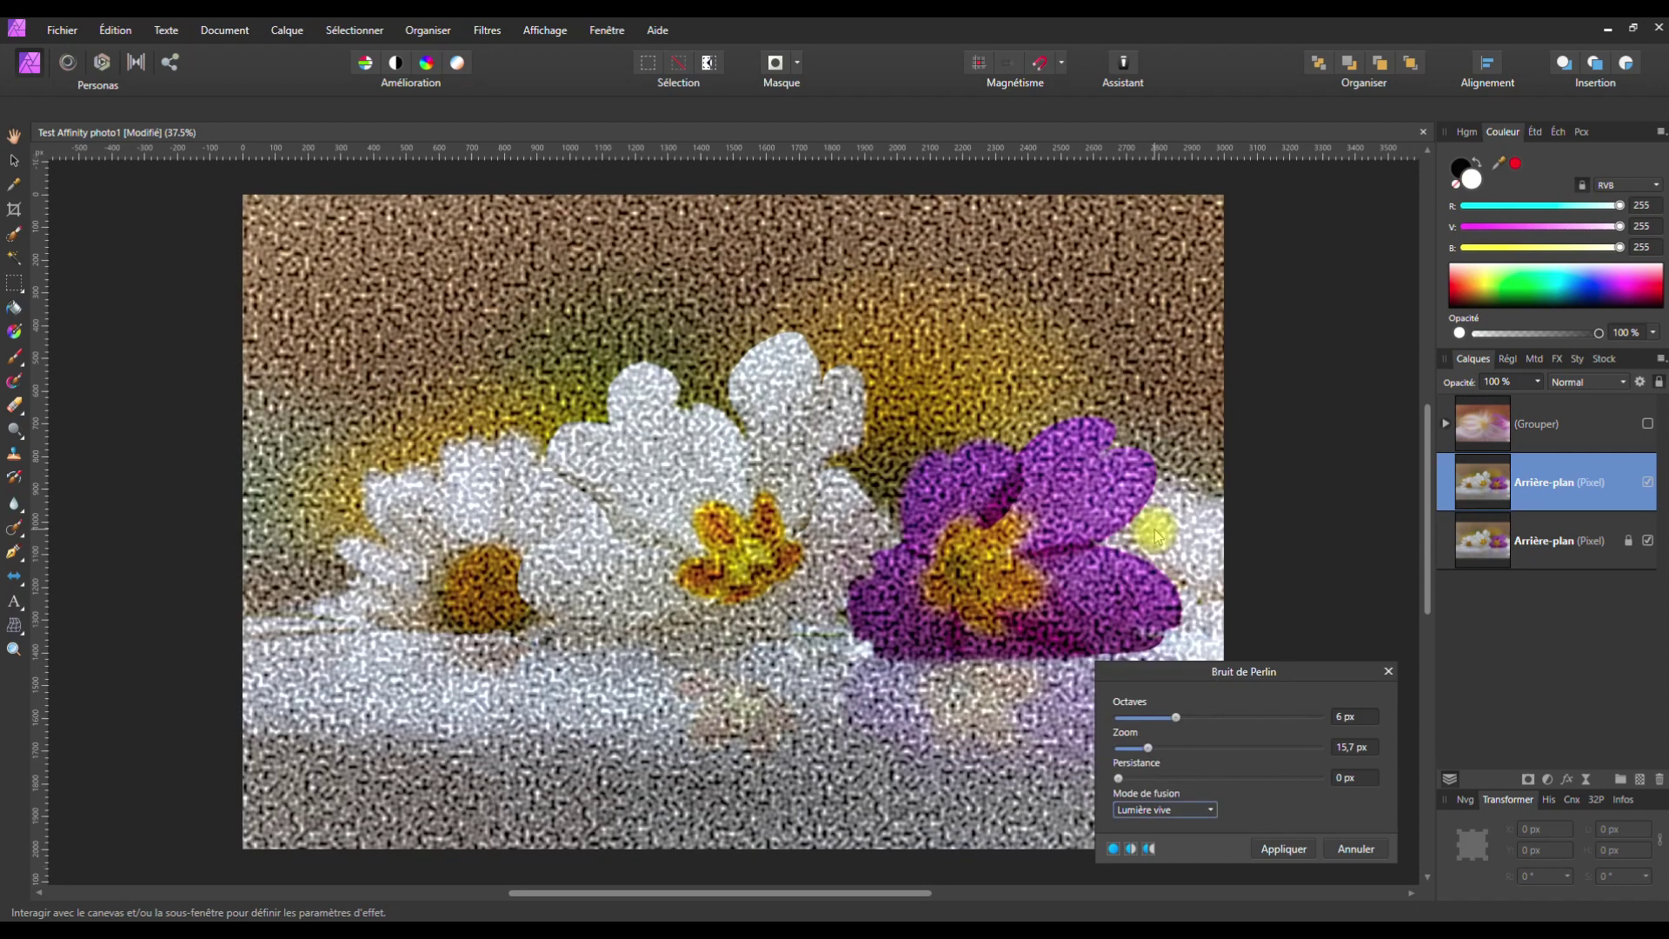
{"action": "left_click", "coordinate": [1277, 848]}
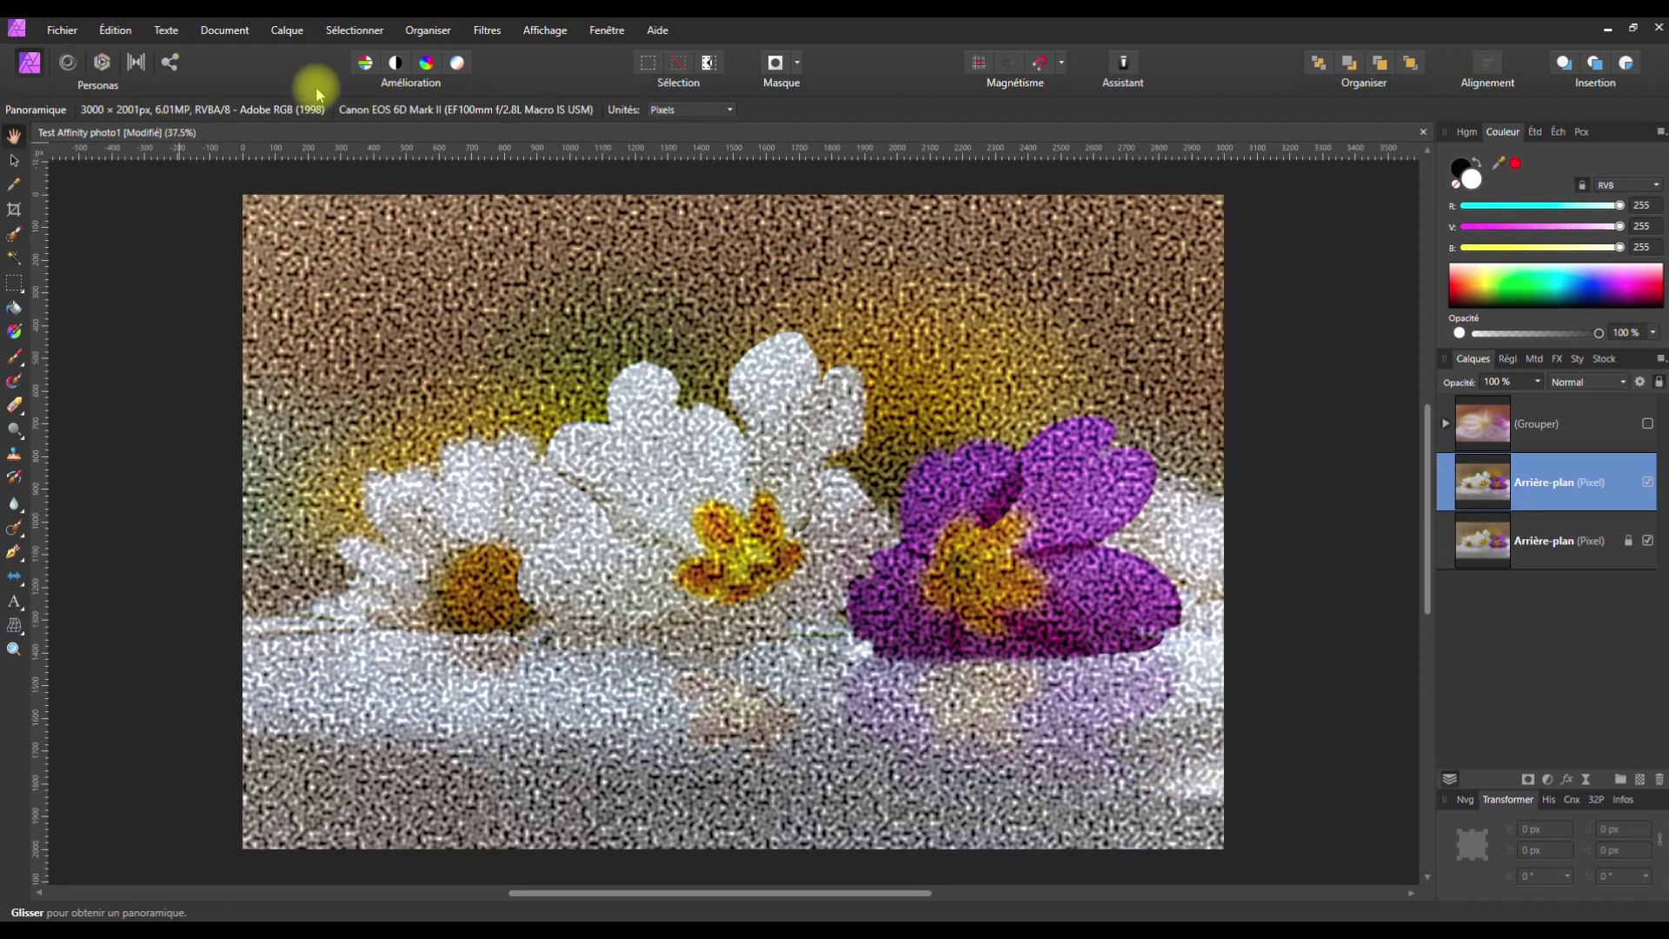
{"action": "left_click", "coordinate": [488, 31]}
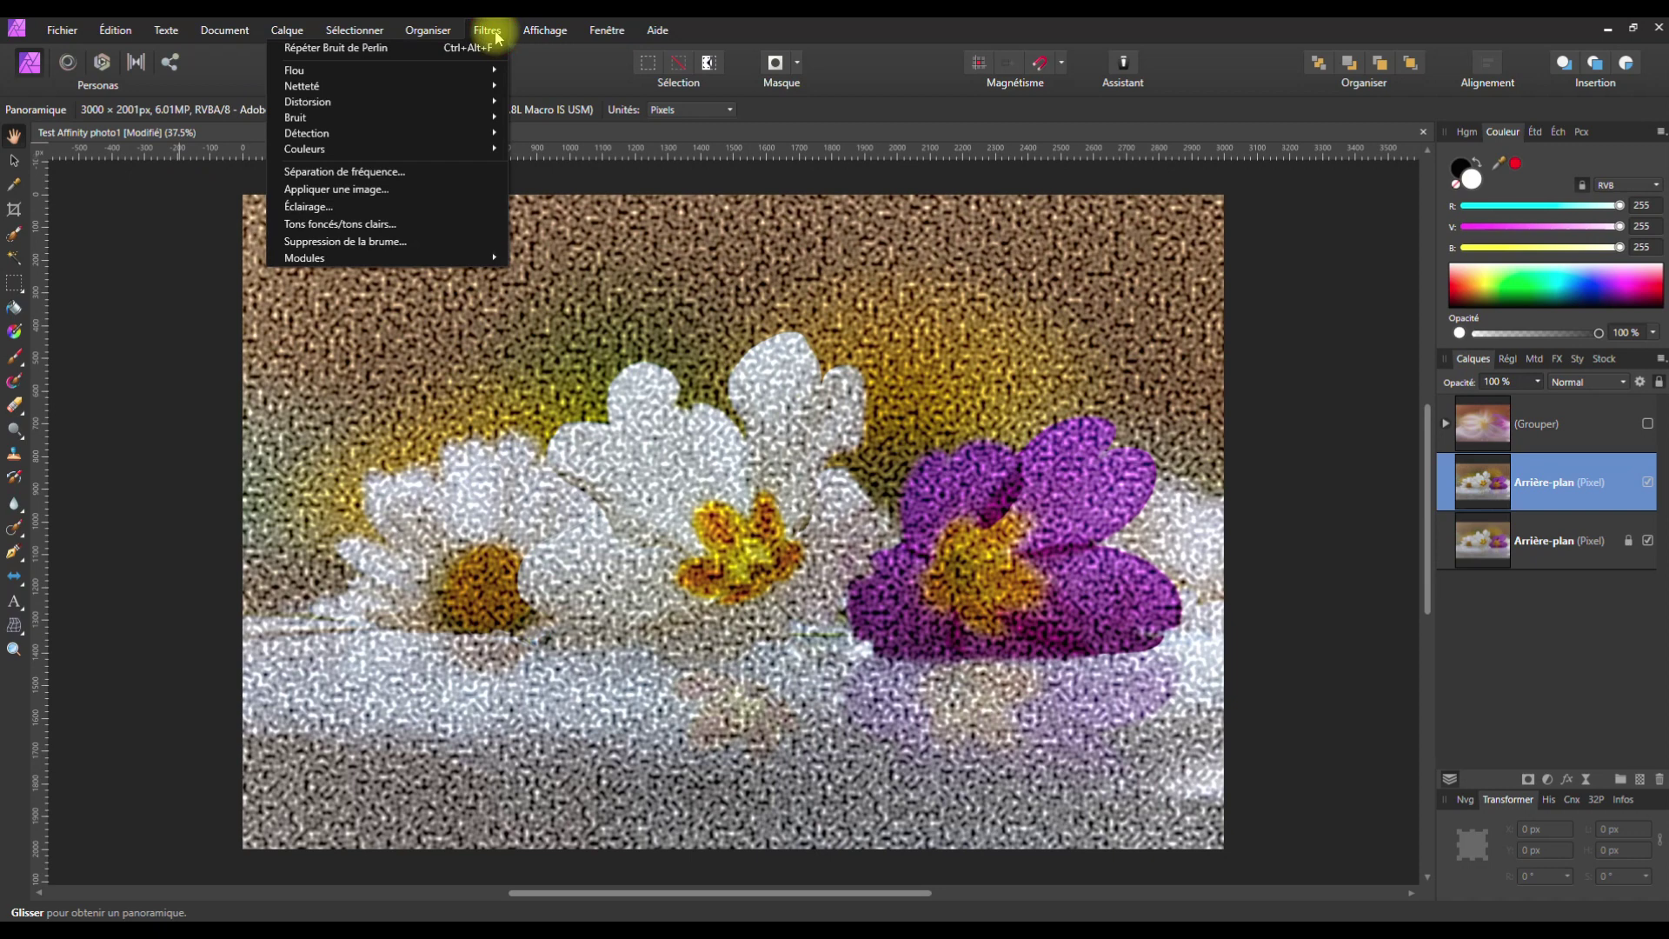
{"action": "mouse_move", "coordinate": [365, 70]}
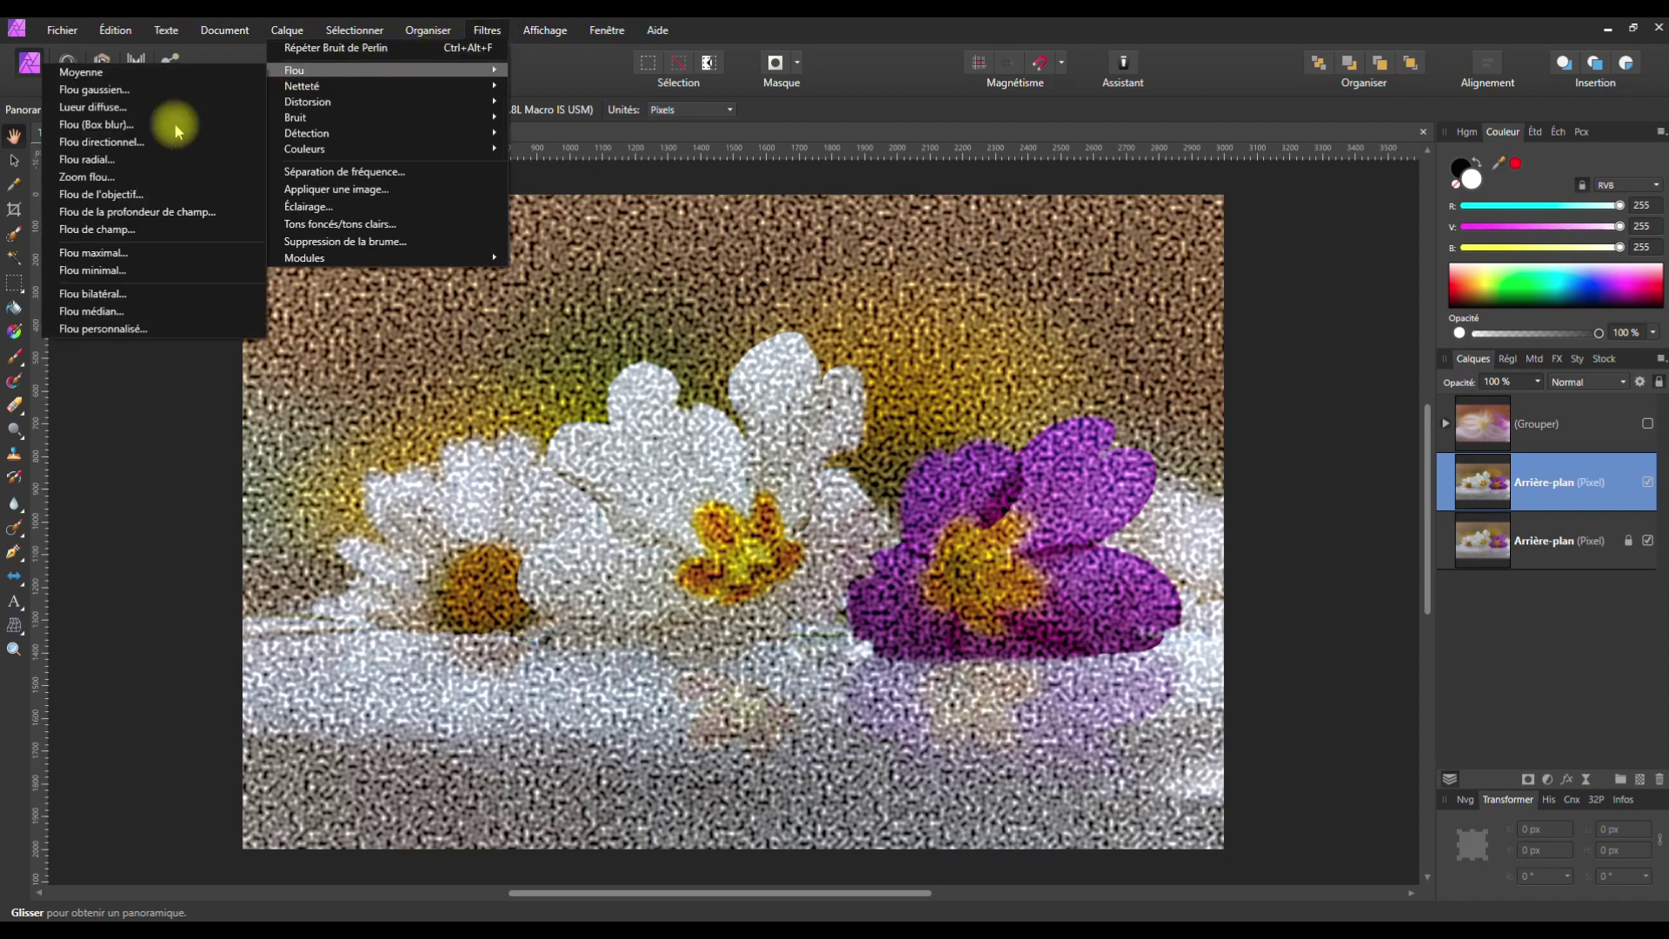
- Apply Filtres > Flou > Zoom flou with a 300 px radius
{"action": "left_click", "coordinate": [119, 179]}
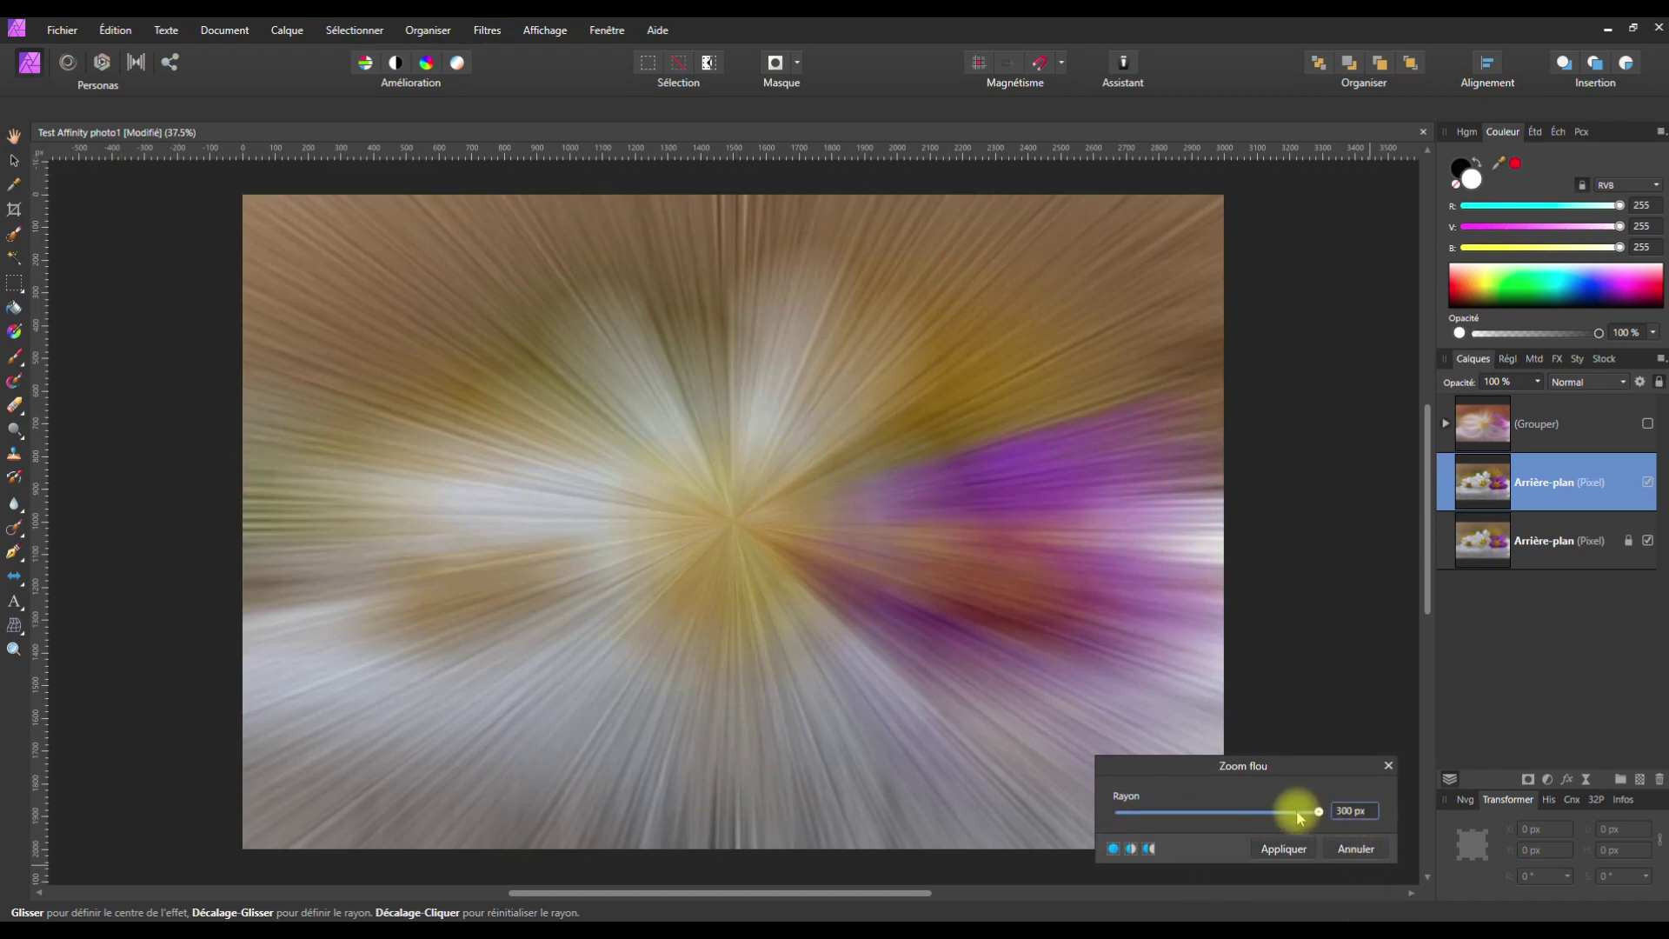
{"action": "left_click", "coordinate": [1352, 810]}
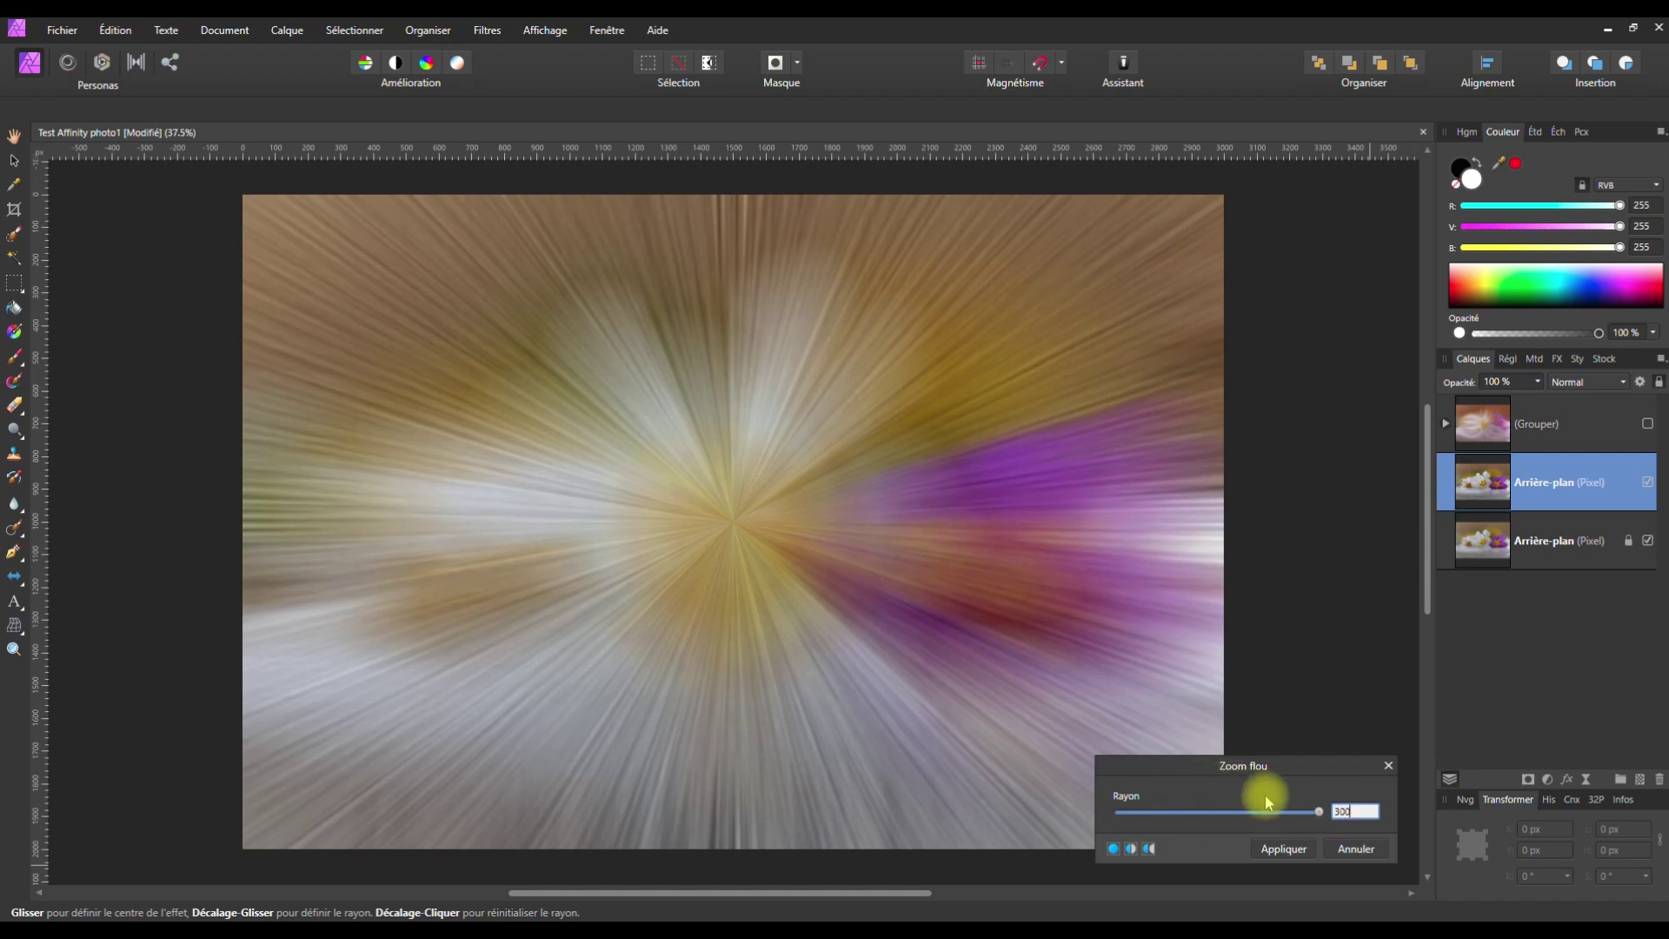
{"action": "left_click", "coordinate": [1354, 810]}
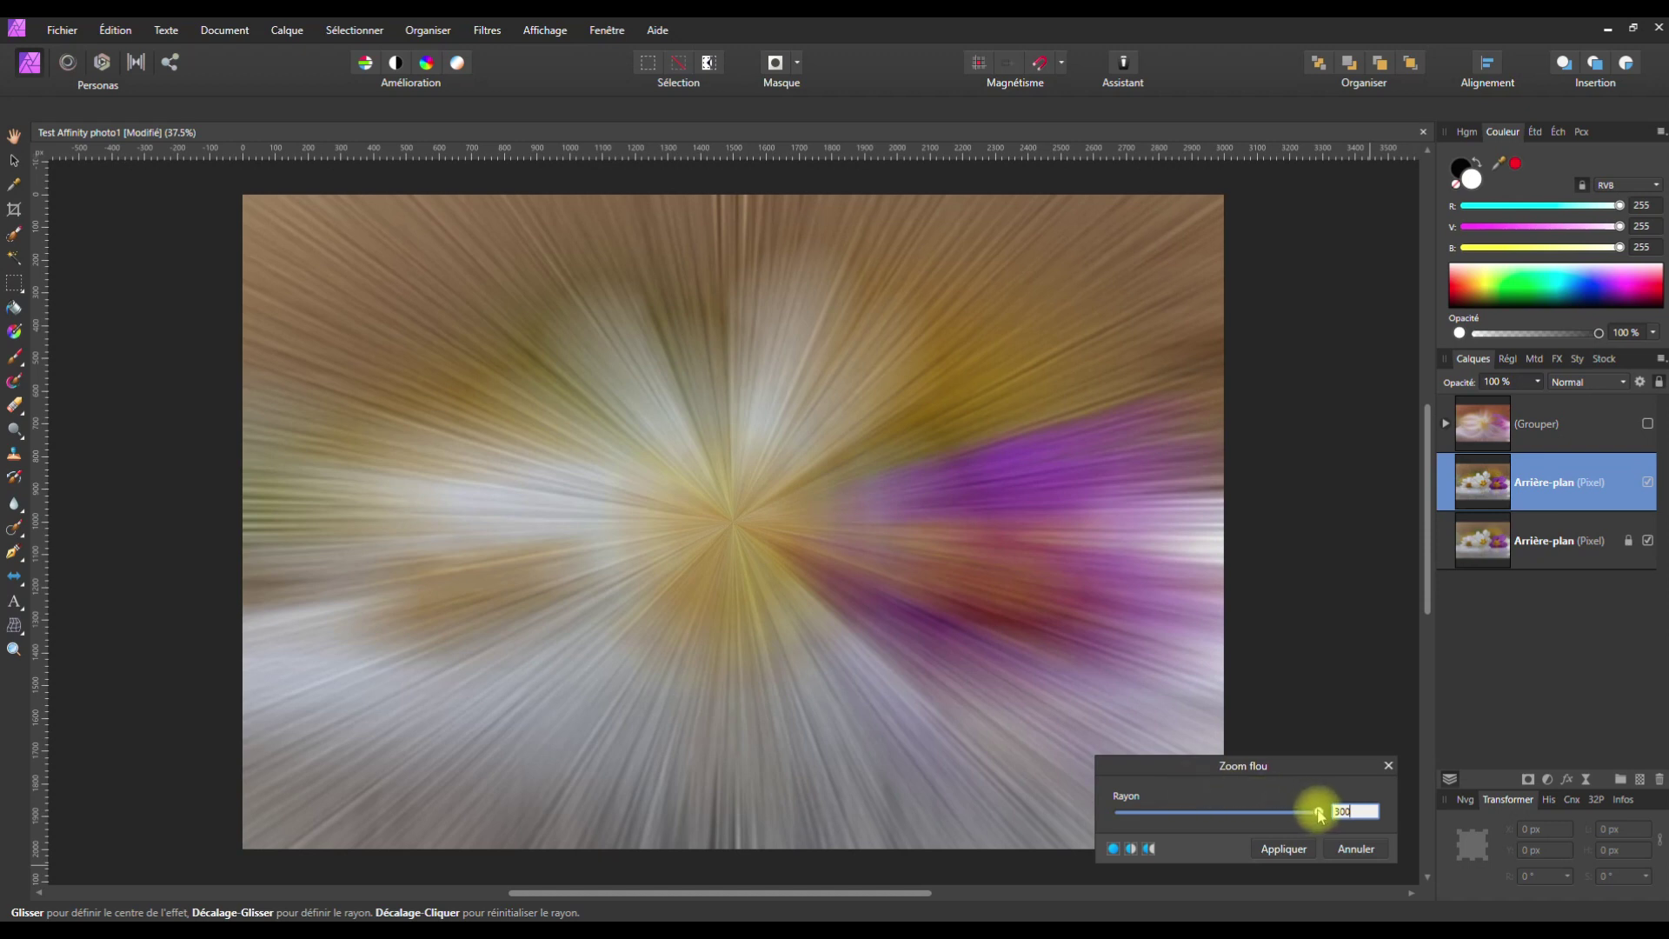
{"action": "left_click", "coordinate": [1365, 811]}
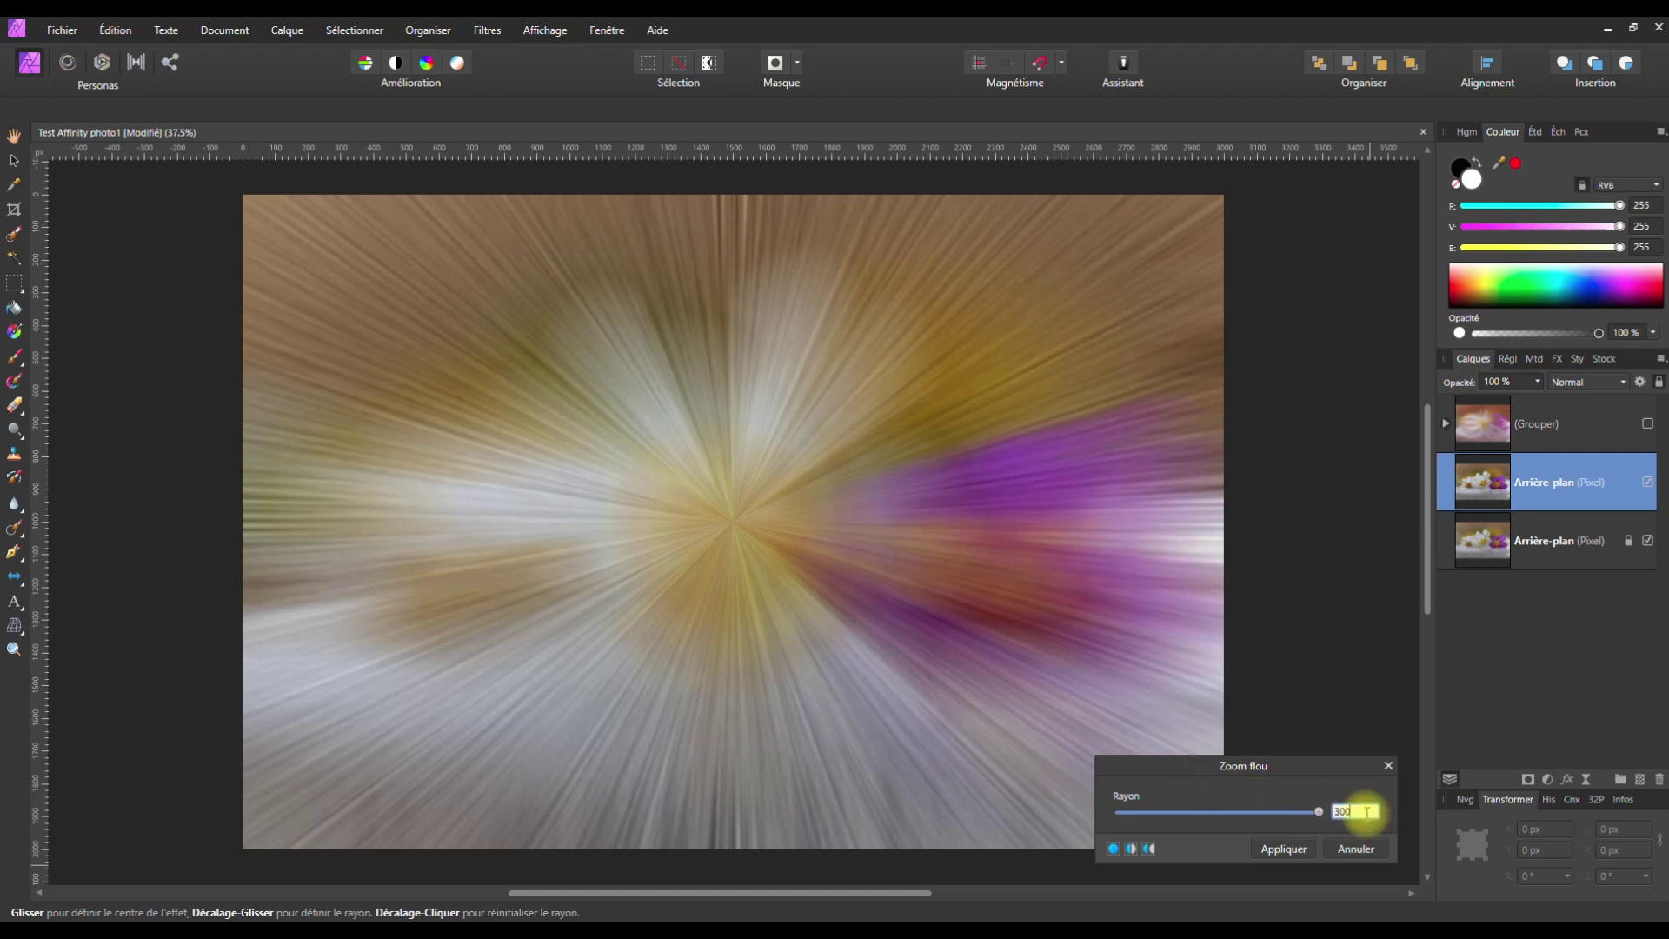
{"action": "left_click", "coordinate": [1285, 849]}
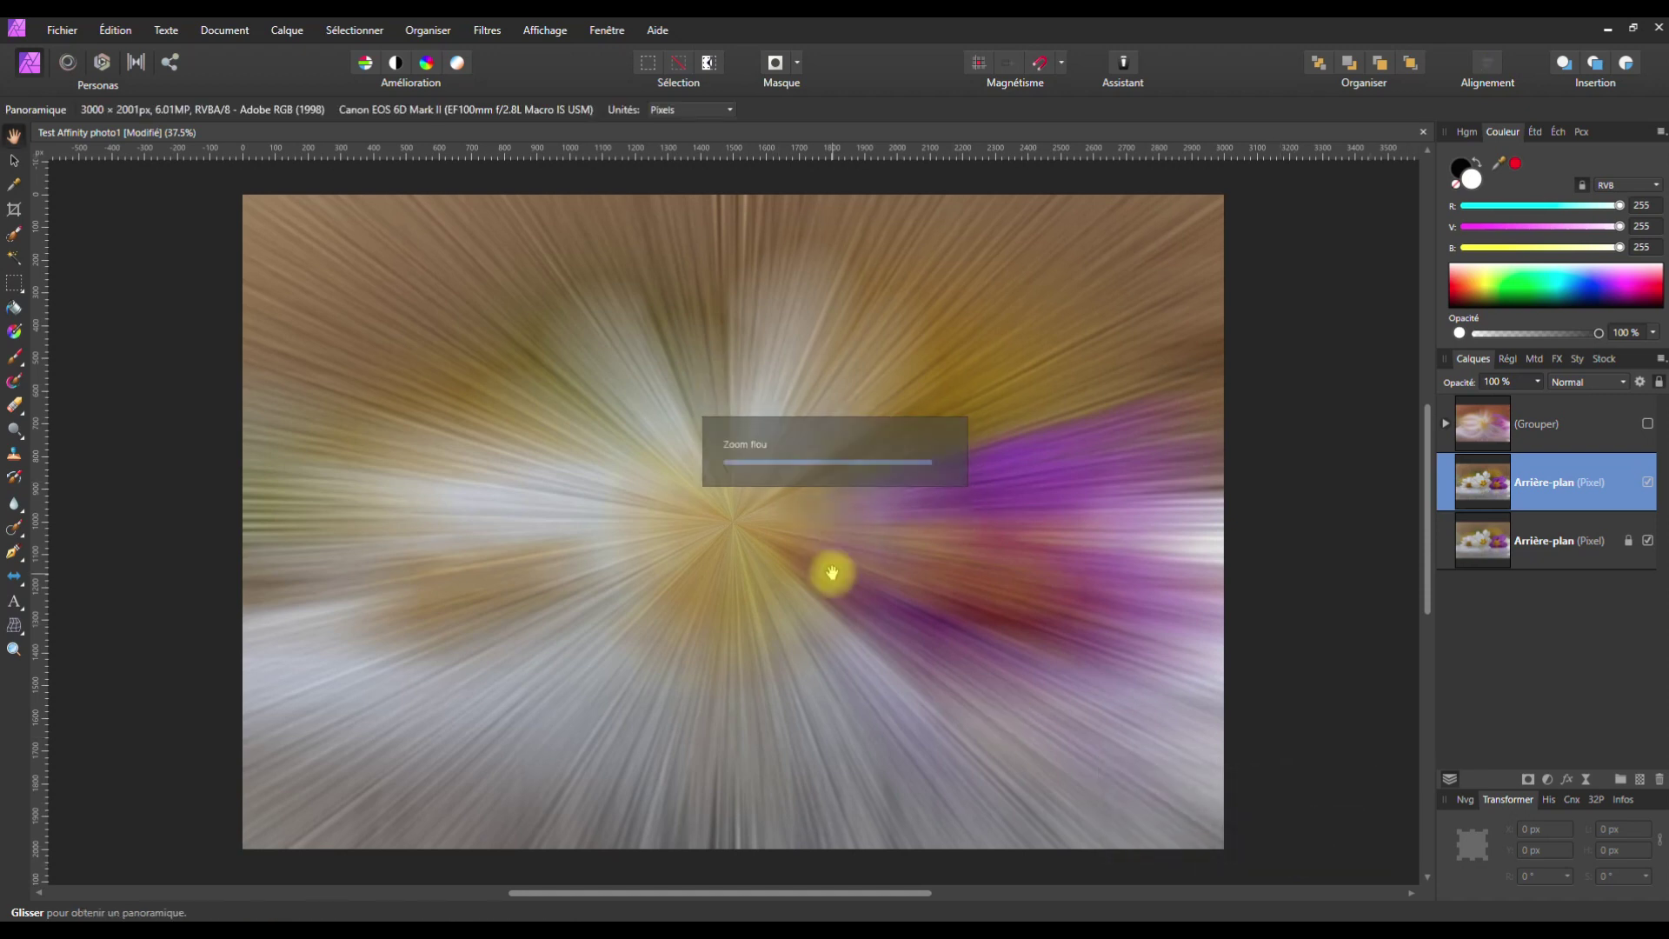
- Duplicate the zoom-blurred layer and pick the Twirl tool in Liquify Persona with a finer grid
{"action": "right_click", "coordinate": [1540, 489]}
{"action": "left_click", "coordinate": [1414, 168]}
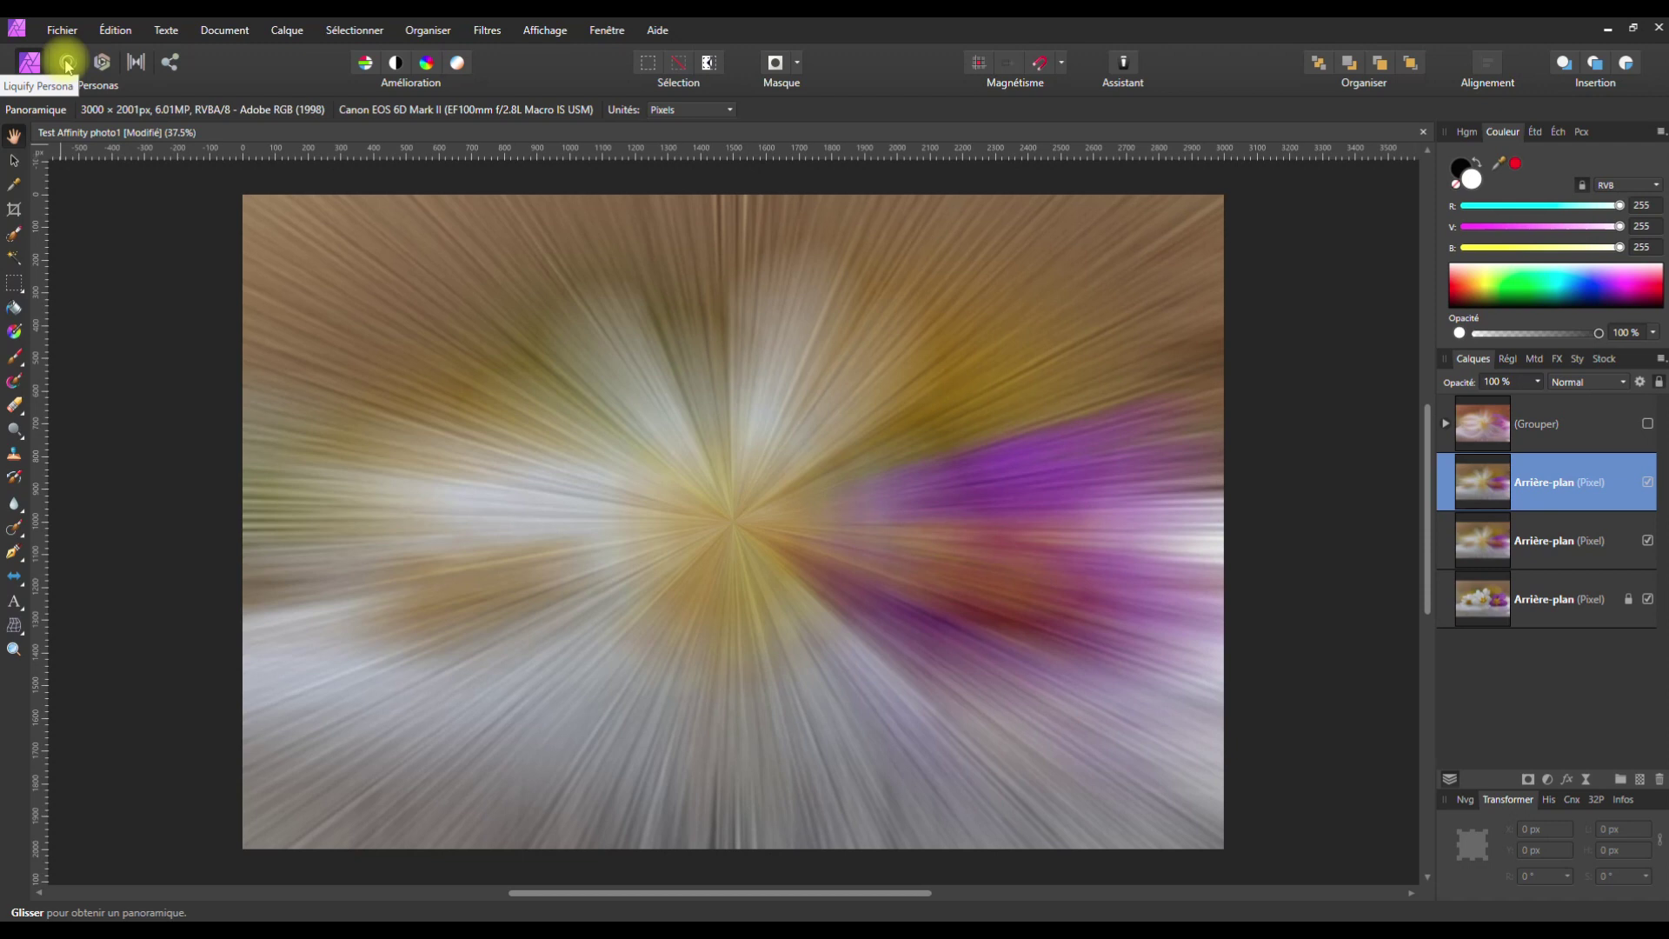
{"action": "left_click", "coordinate": [67, 63]}
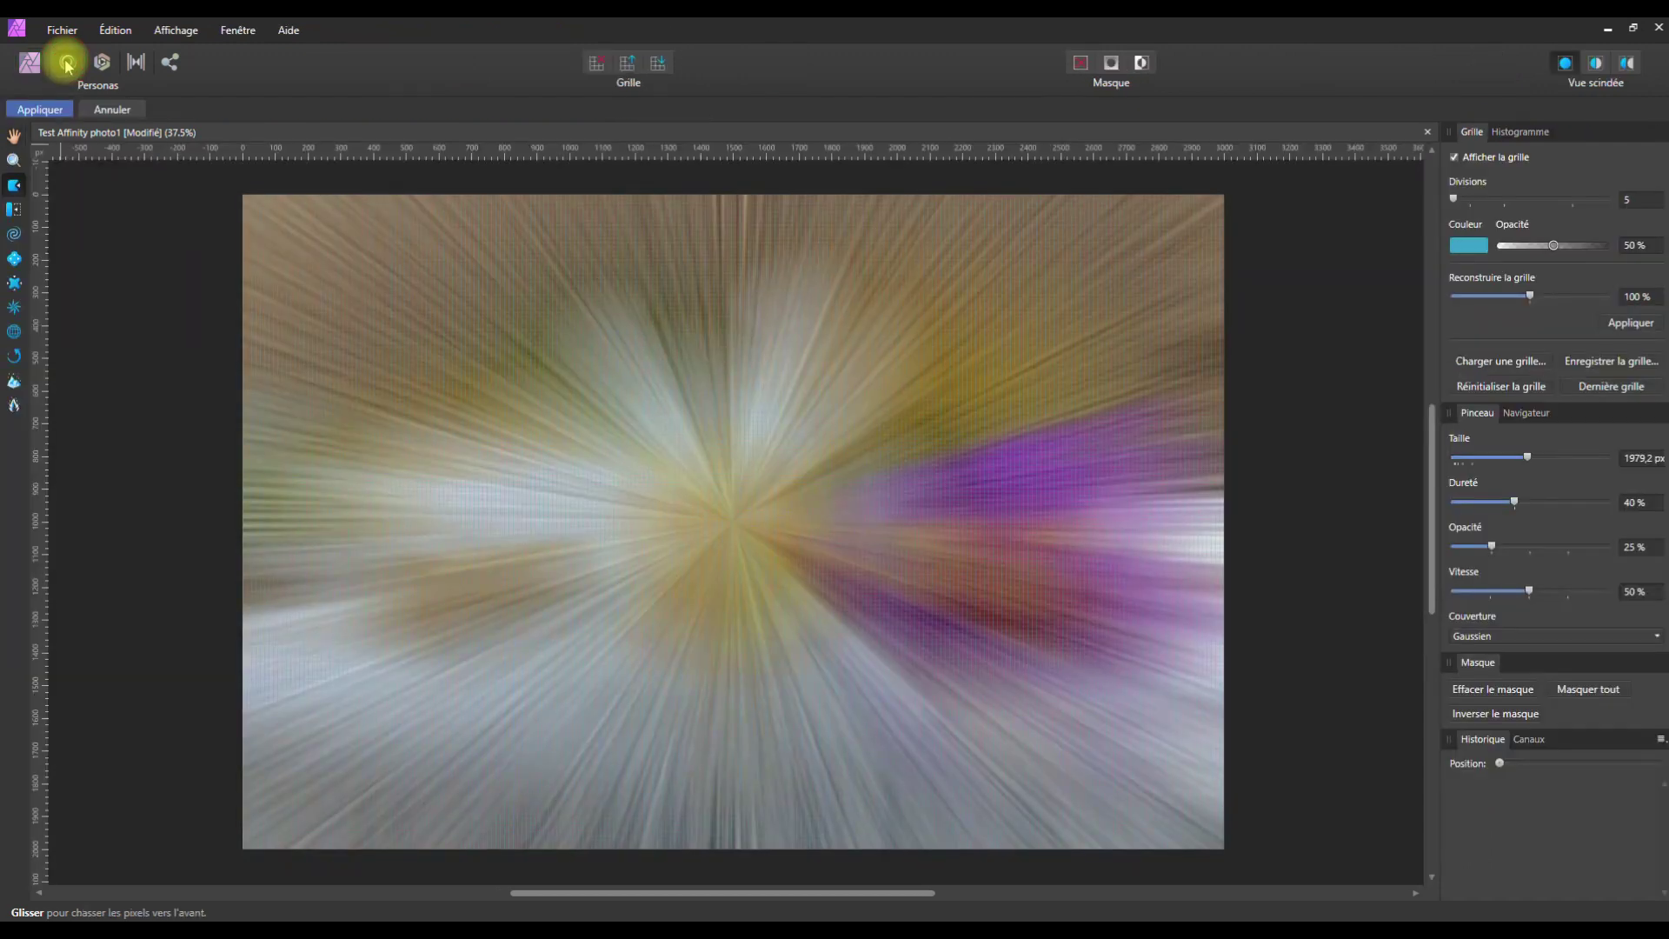
{"action": "left_click", "coordinate": [13, 236]}
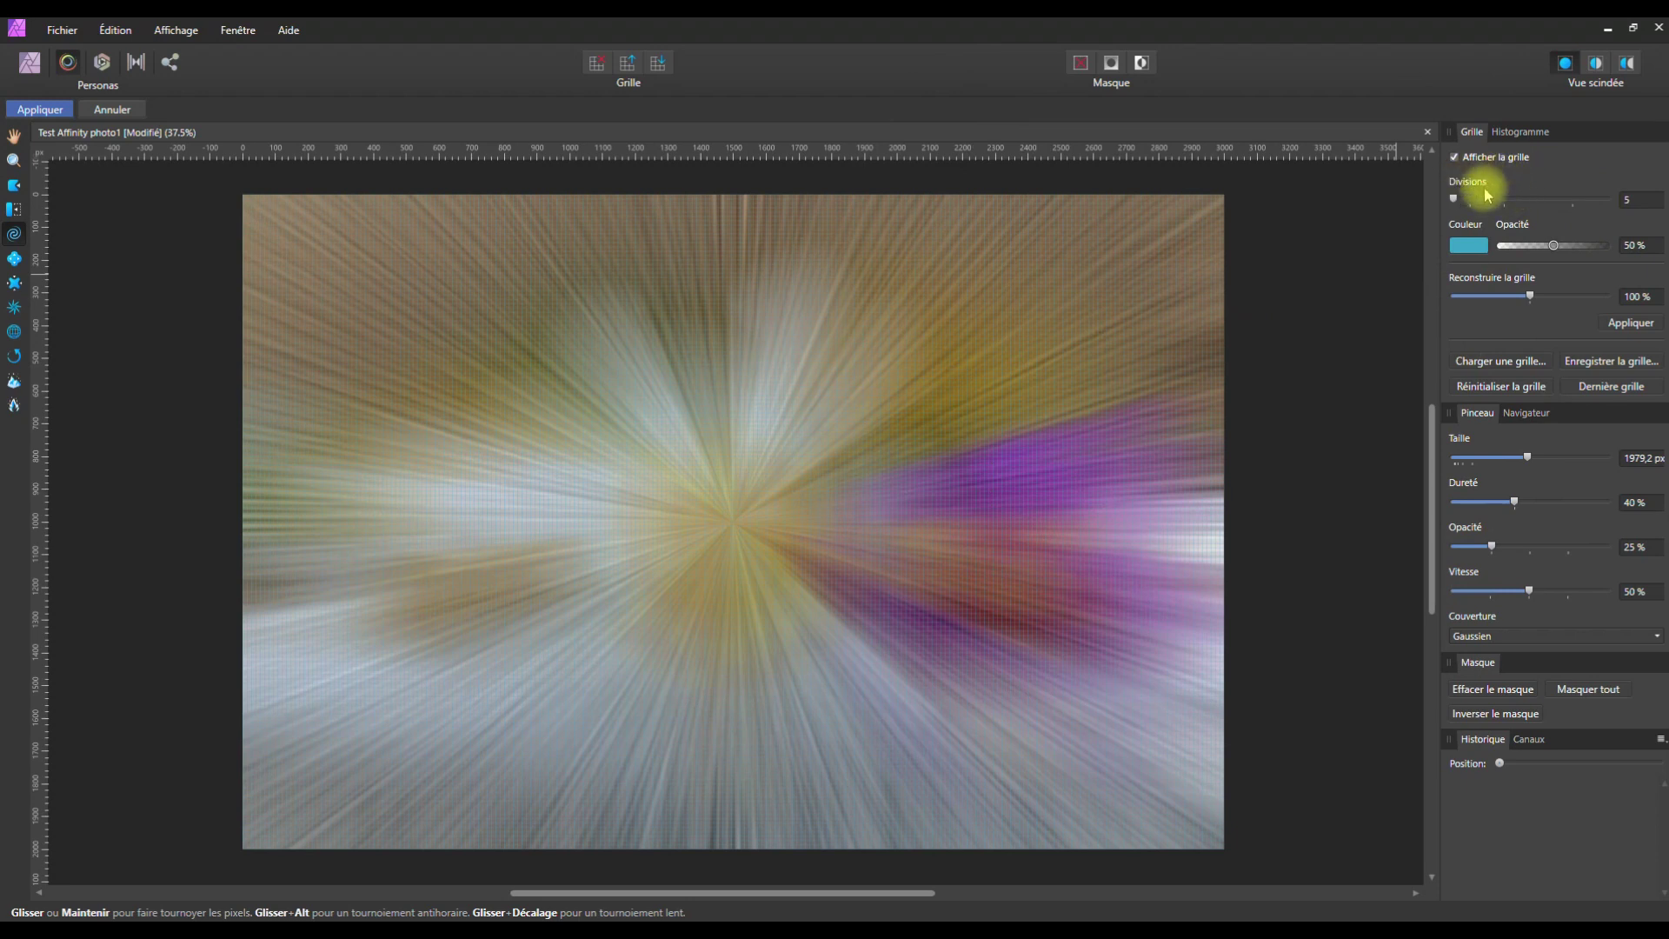
{"action": "left_click", "coordinate": [1453, 200]}
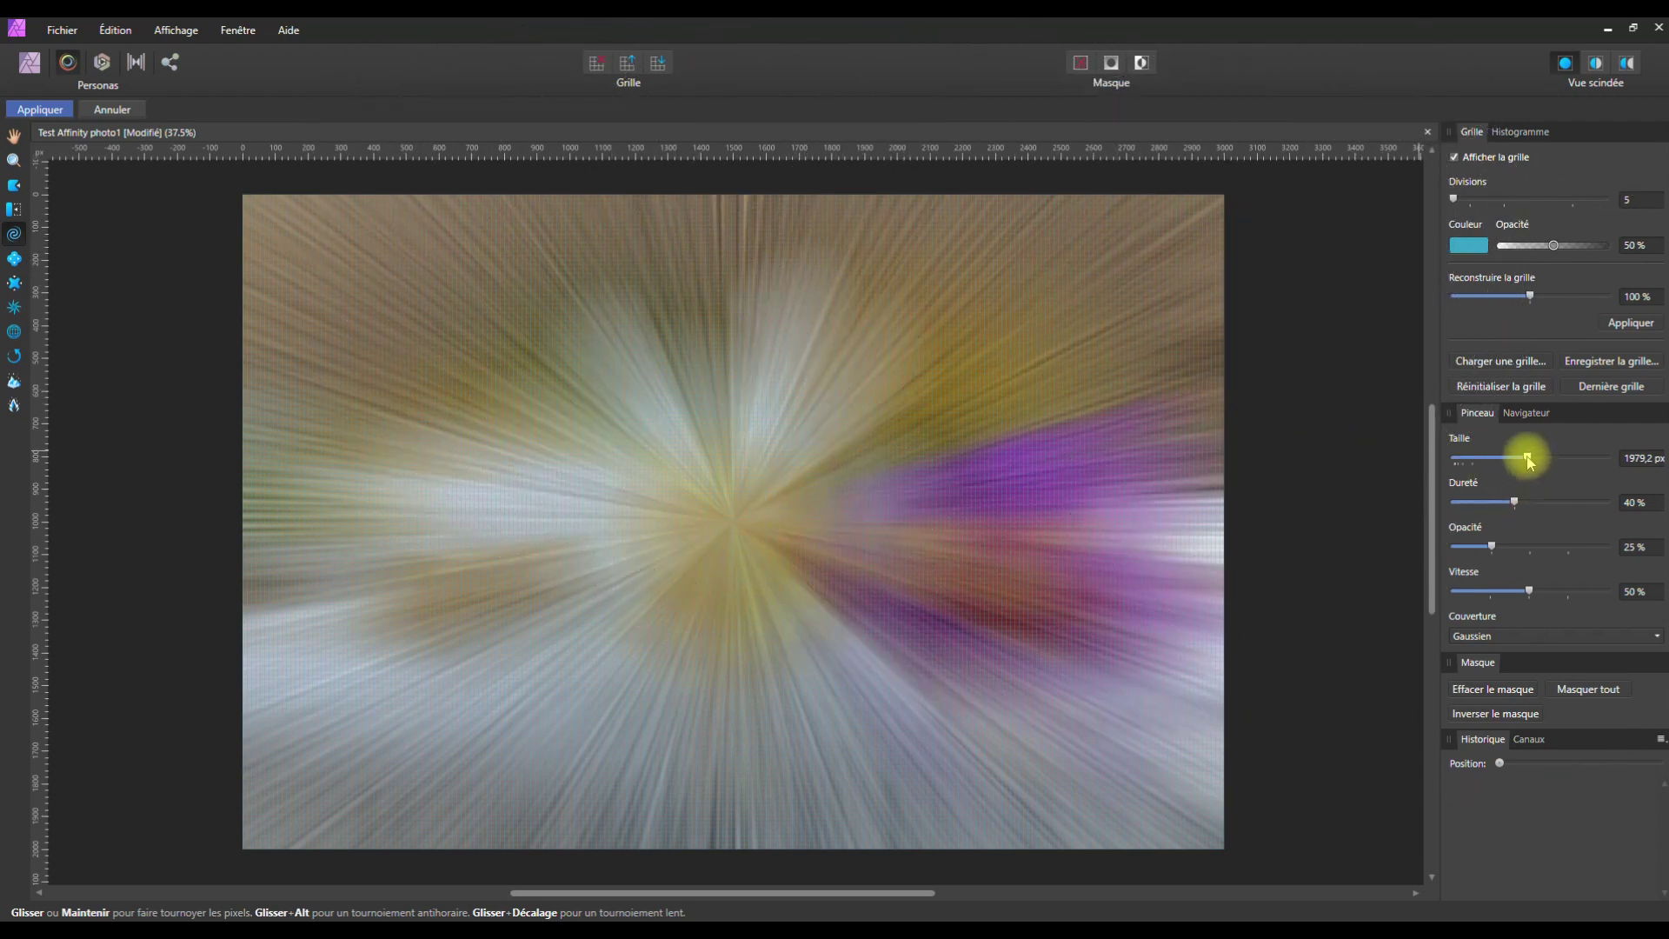
- Set the twirl brush to 4096 px, twirl twice at the image centre and apply
{"action": "left_click_drag", "start_coordinate": [1527, 458], "coordinate": [1627, 454]}
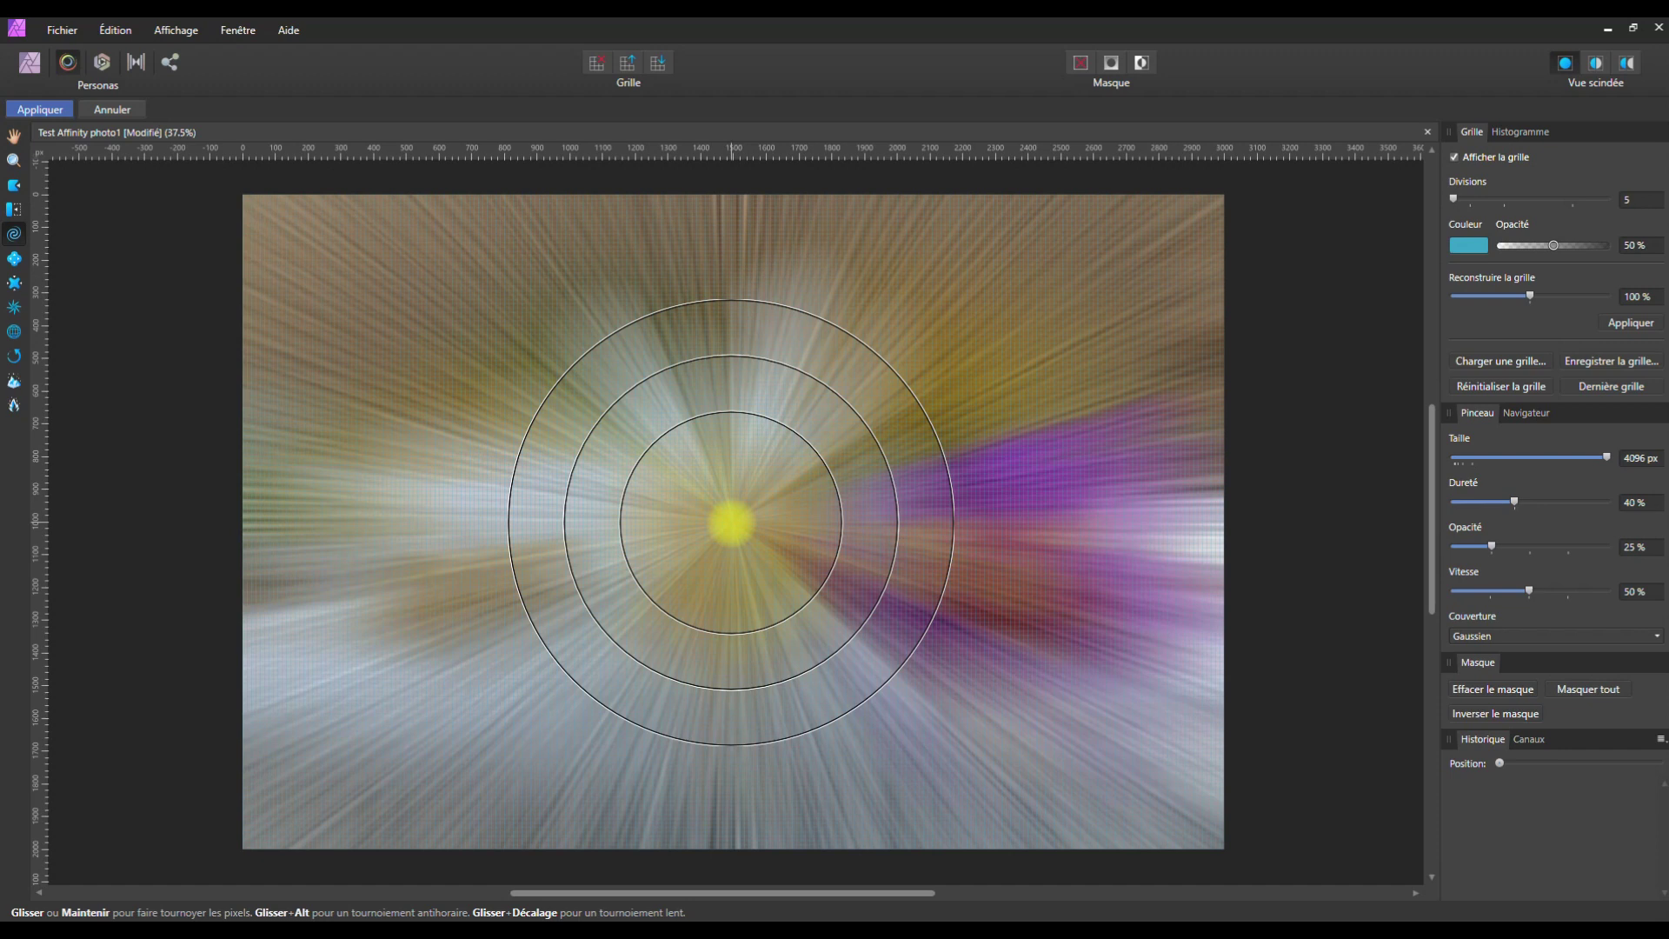
{"action": "left_click_drag", "start_coordinate": [731, 522], "coordinate": [731, 521]}
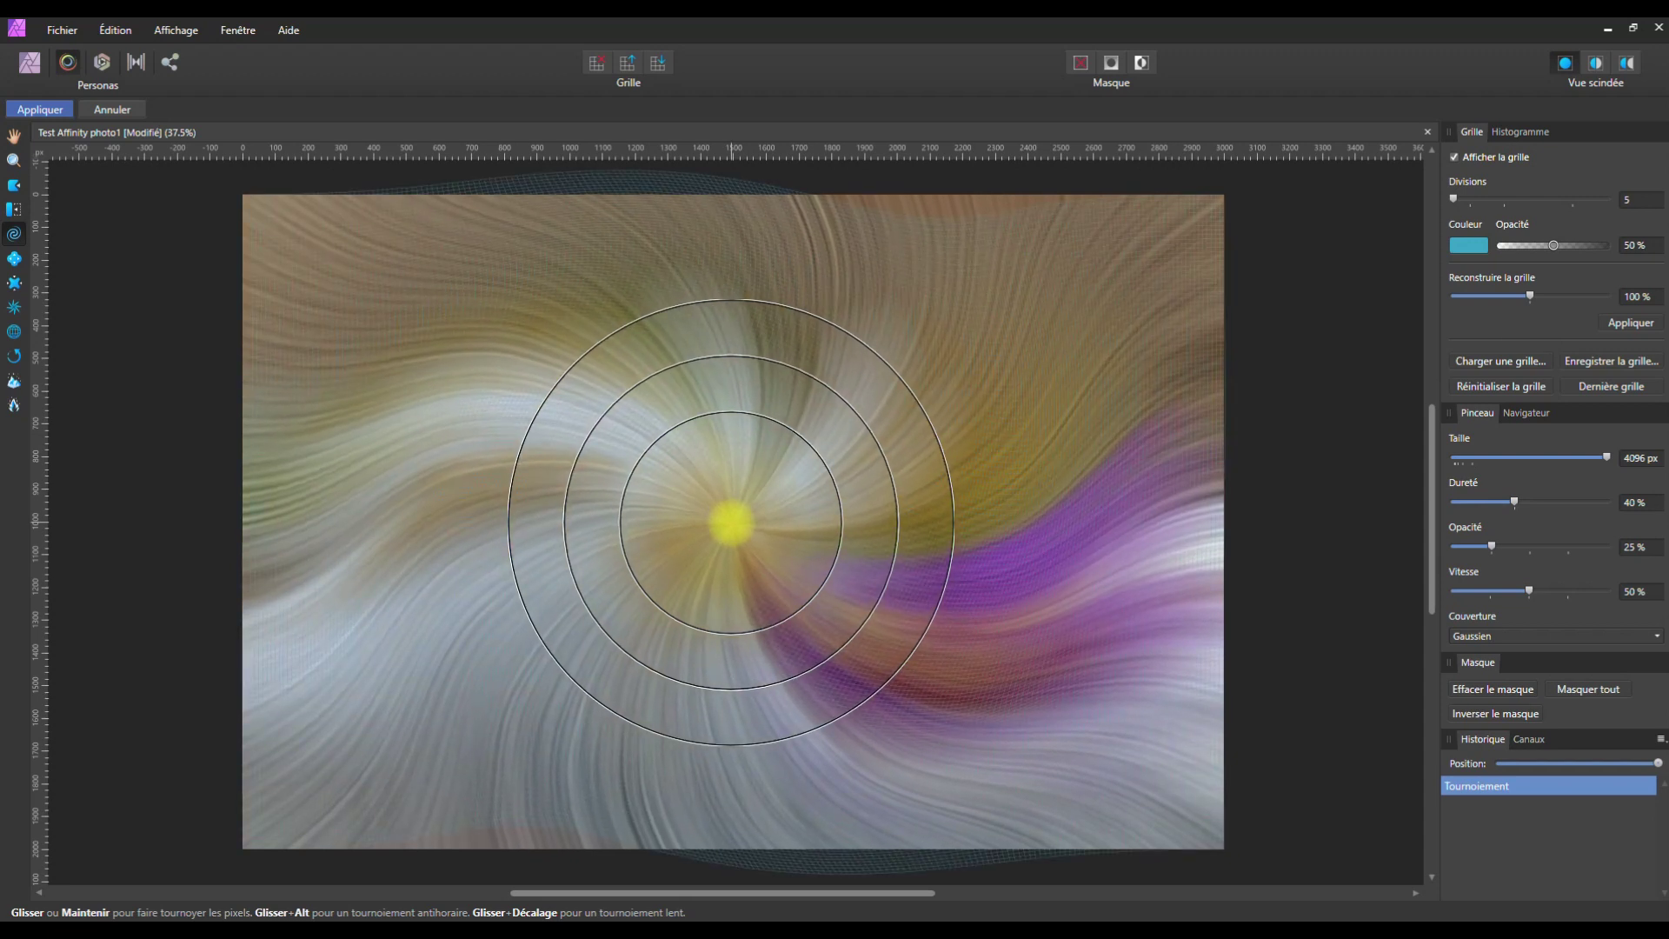
{"action": "left_click_drag", "start_coordinate": [731, 521], "coordinate": [731, 522]}
{"action": "left_click", "coordinate": [61, 109]}
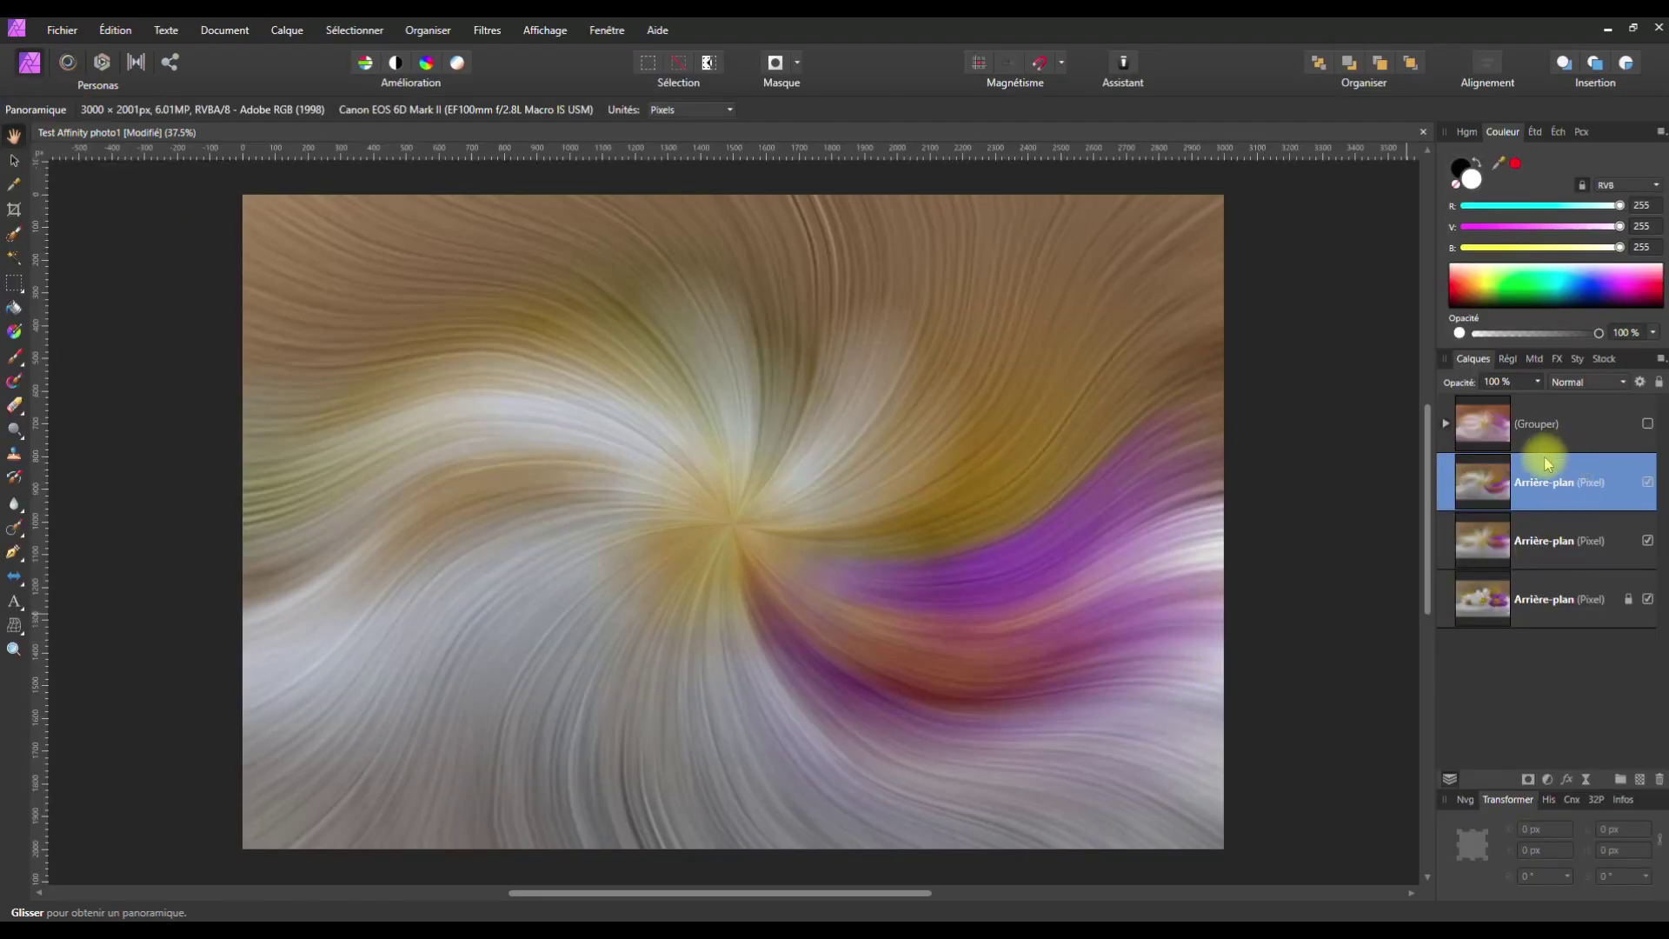
{"action": "left_click", "coordinate": [1590, 384]}
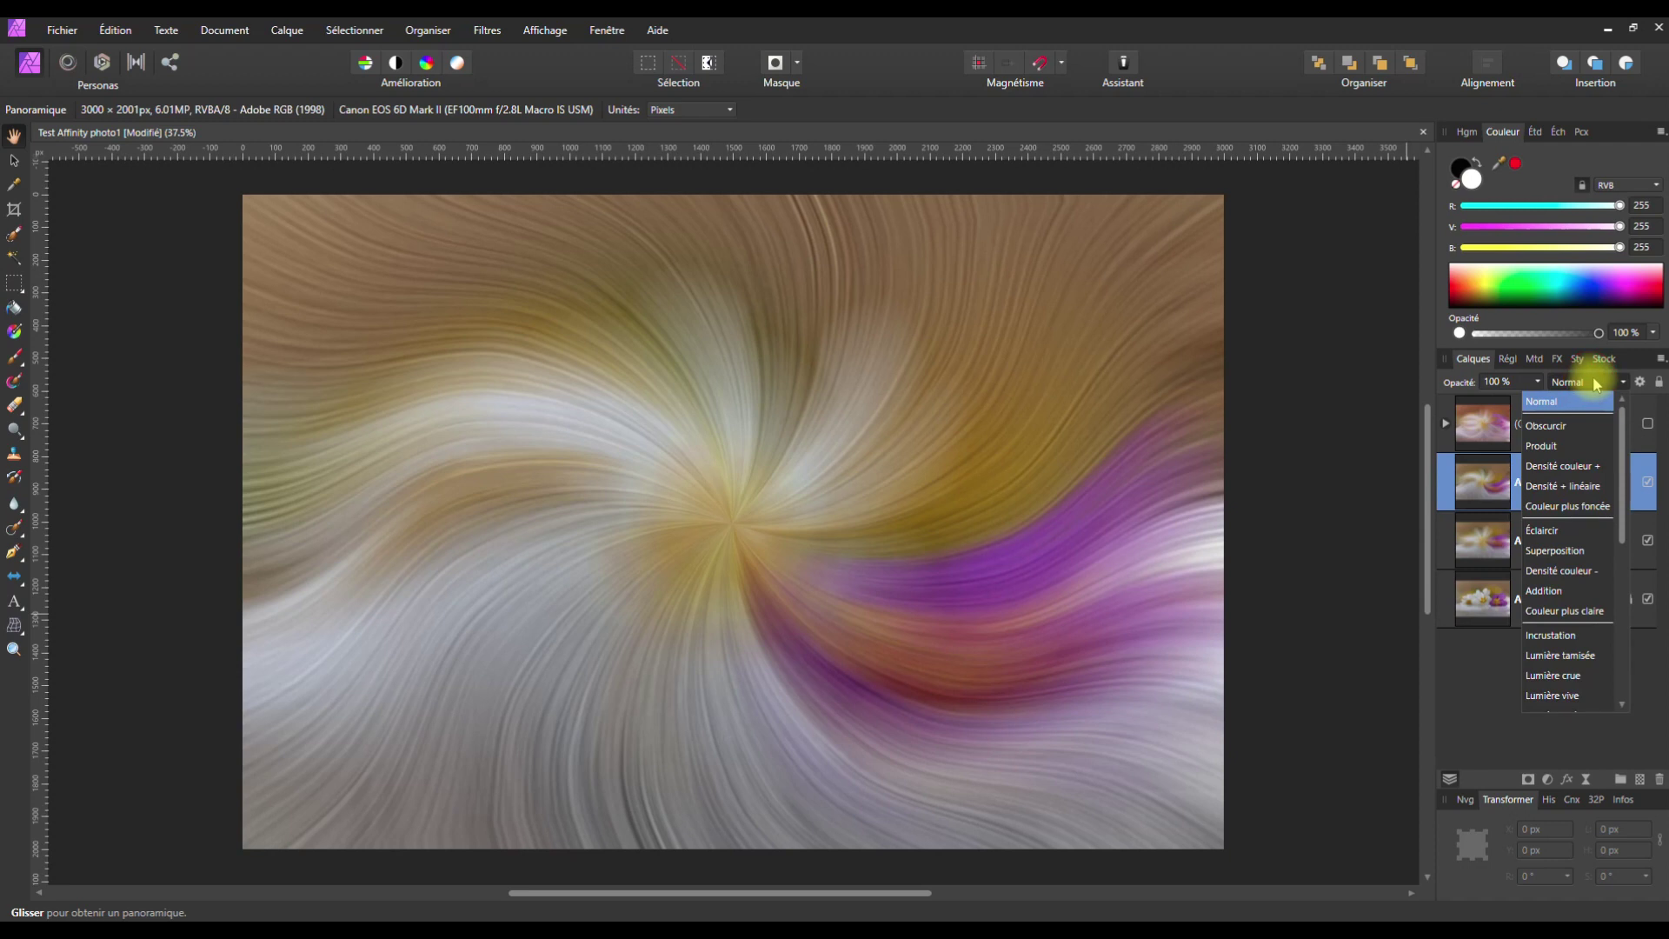
{"action": "left_click", "coordinate": [1551, 534]}
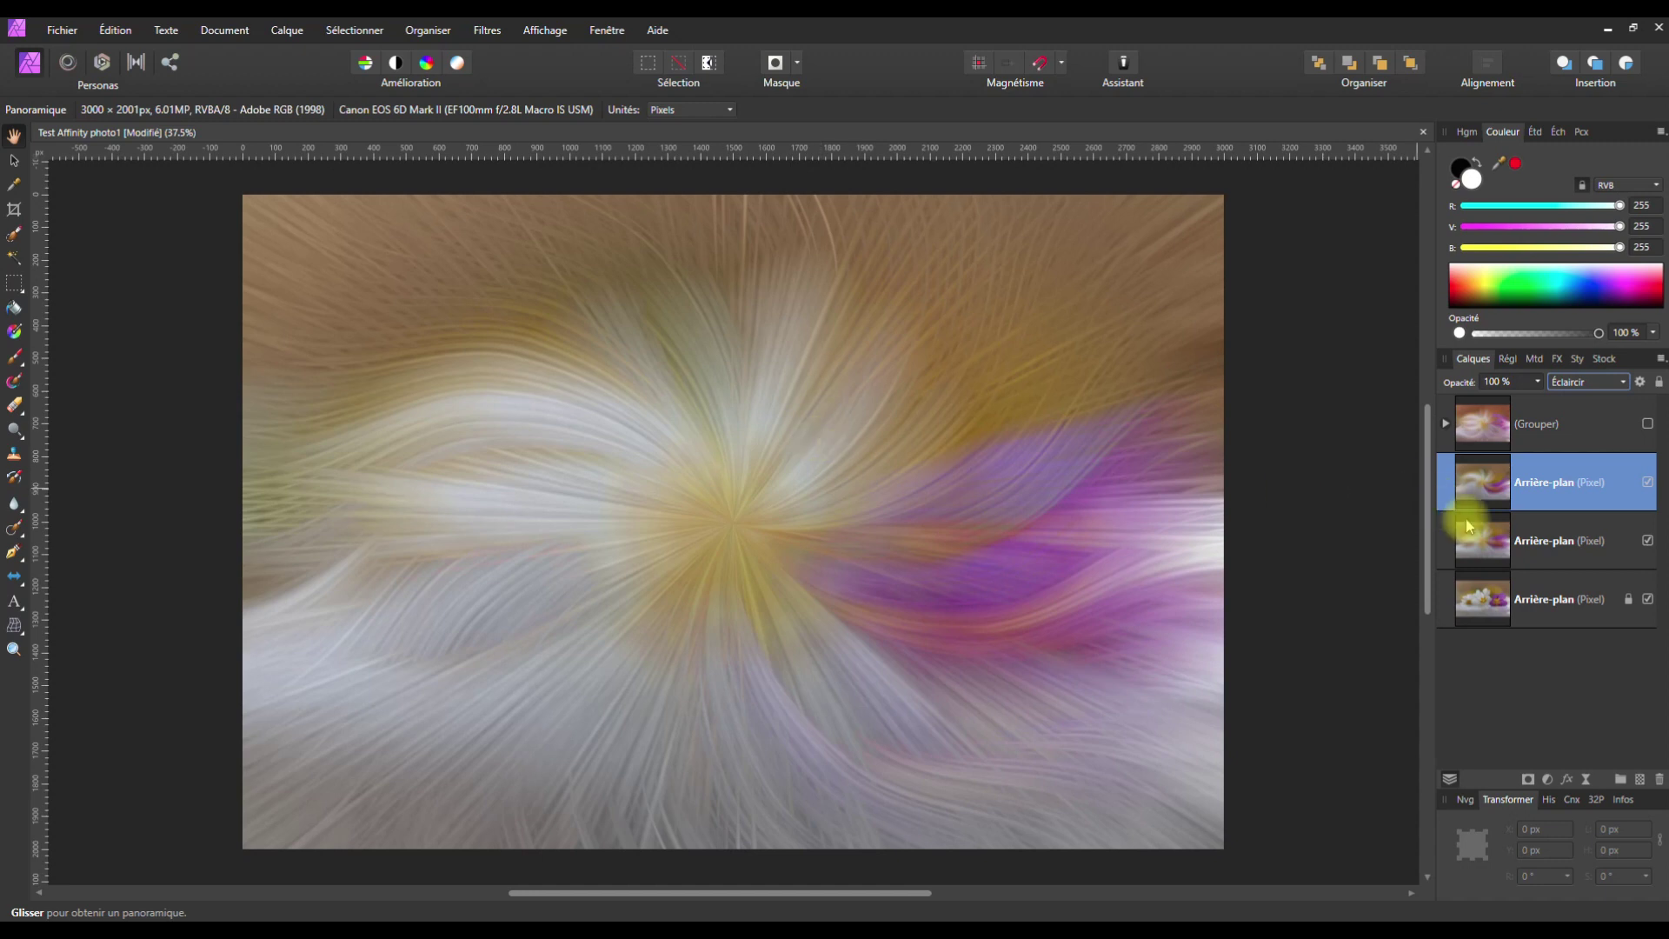
{"action": "left_click", "coordinate": [1490, 544]}
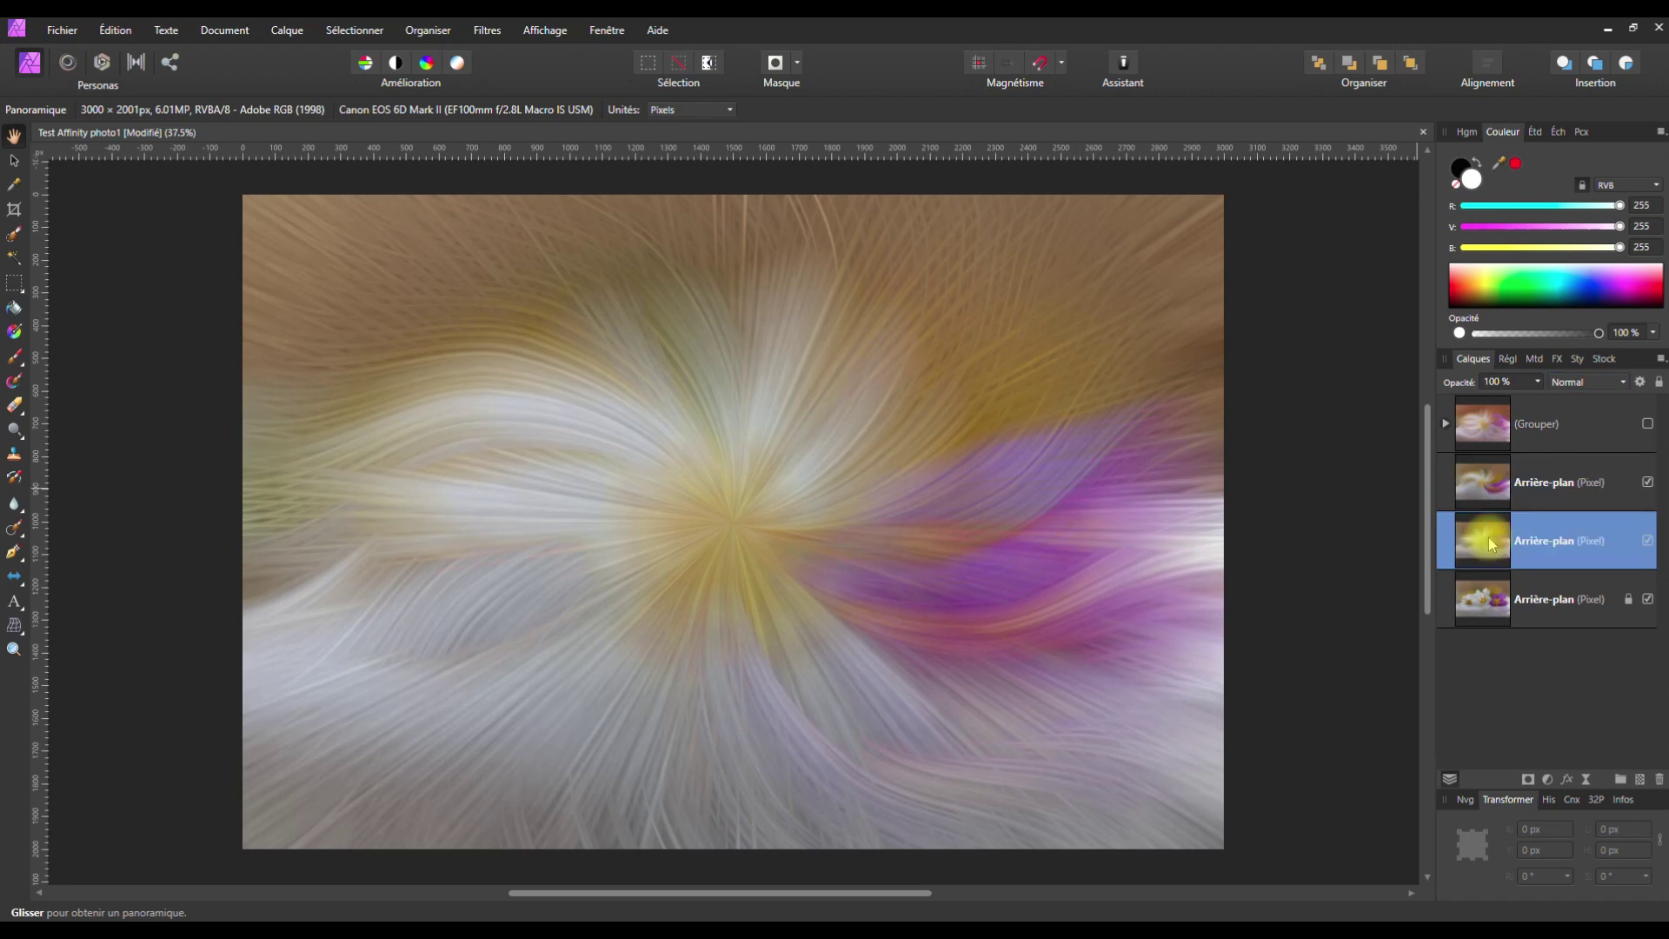
{"action": "left_click", "coordinate": [1647, 482]}
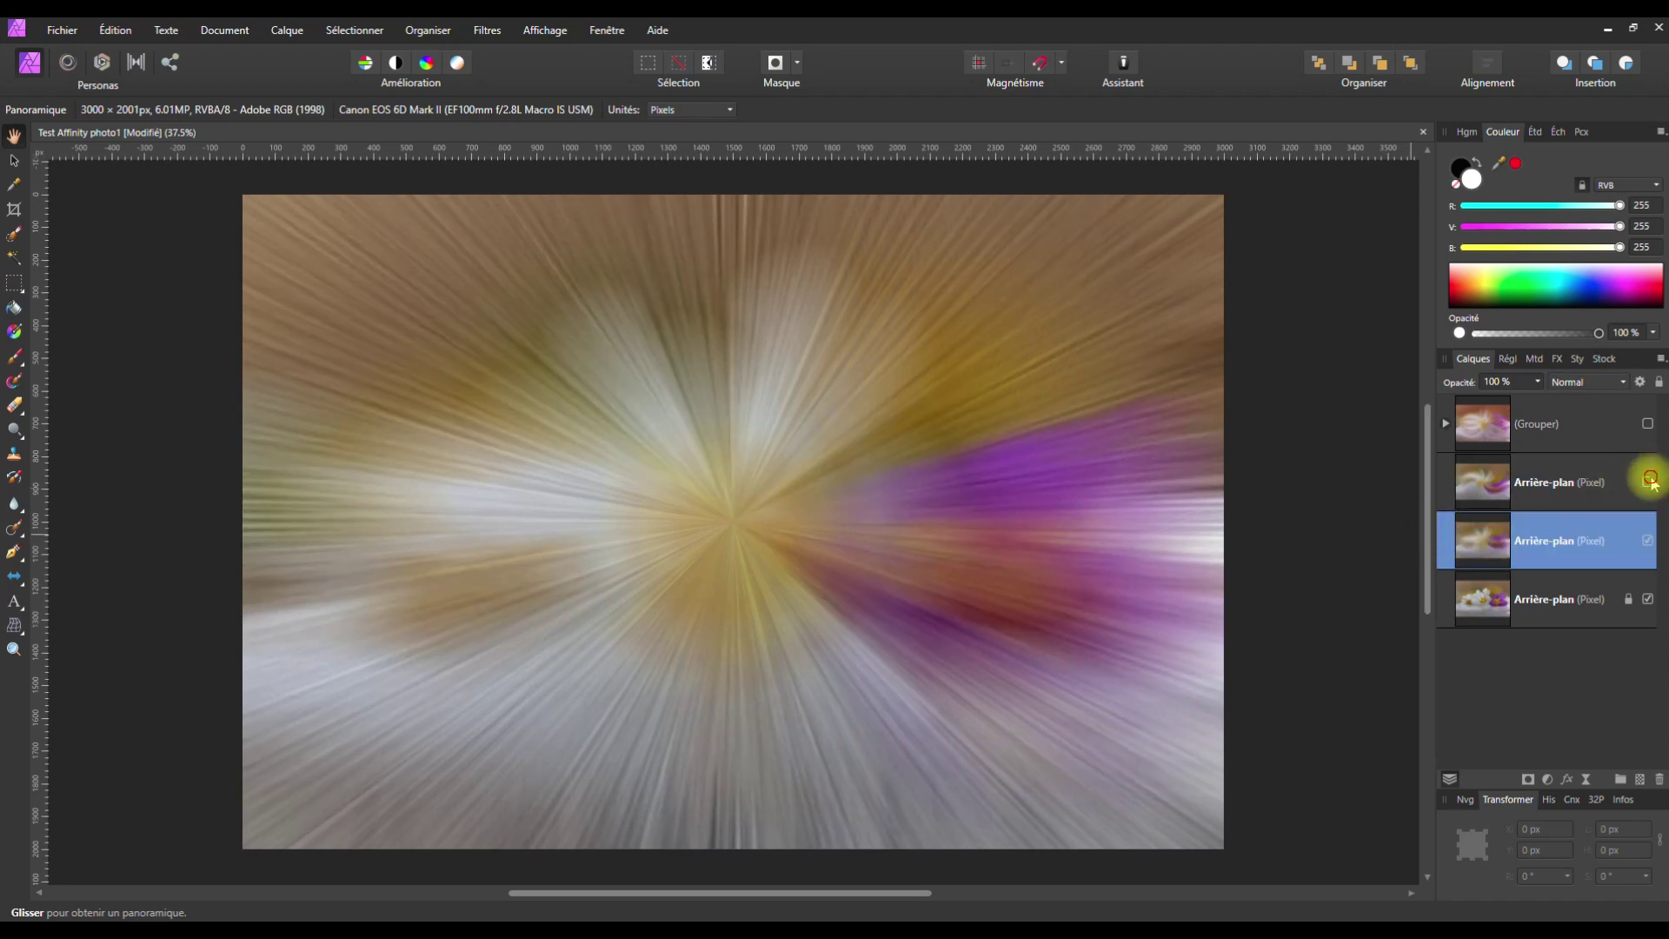
{"action": "left_click", "coordinate": [1646, 481]}
{"action": "right_click", "coordinate": [1490, 532]}
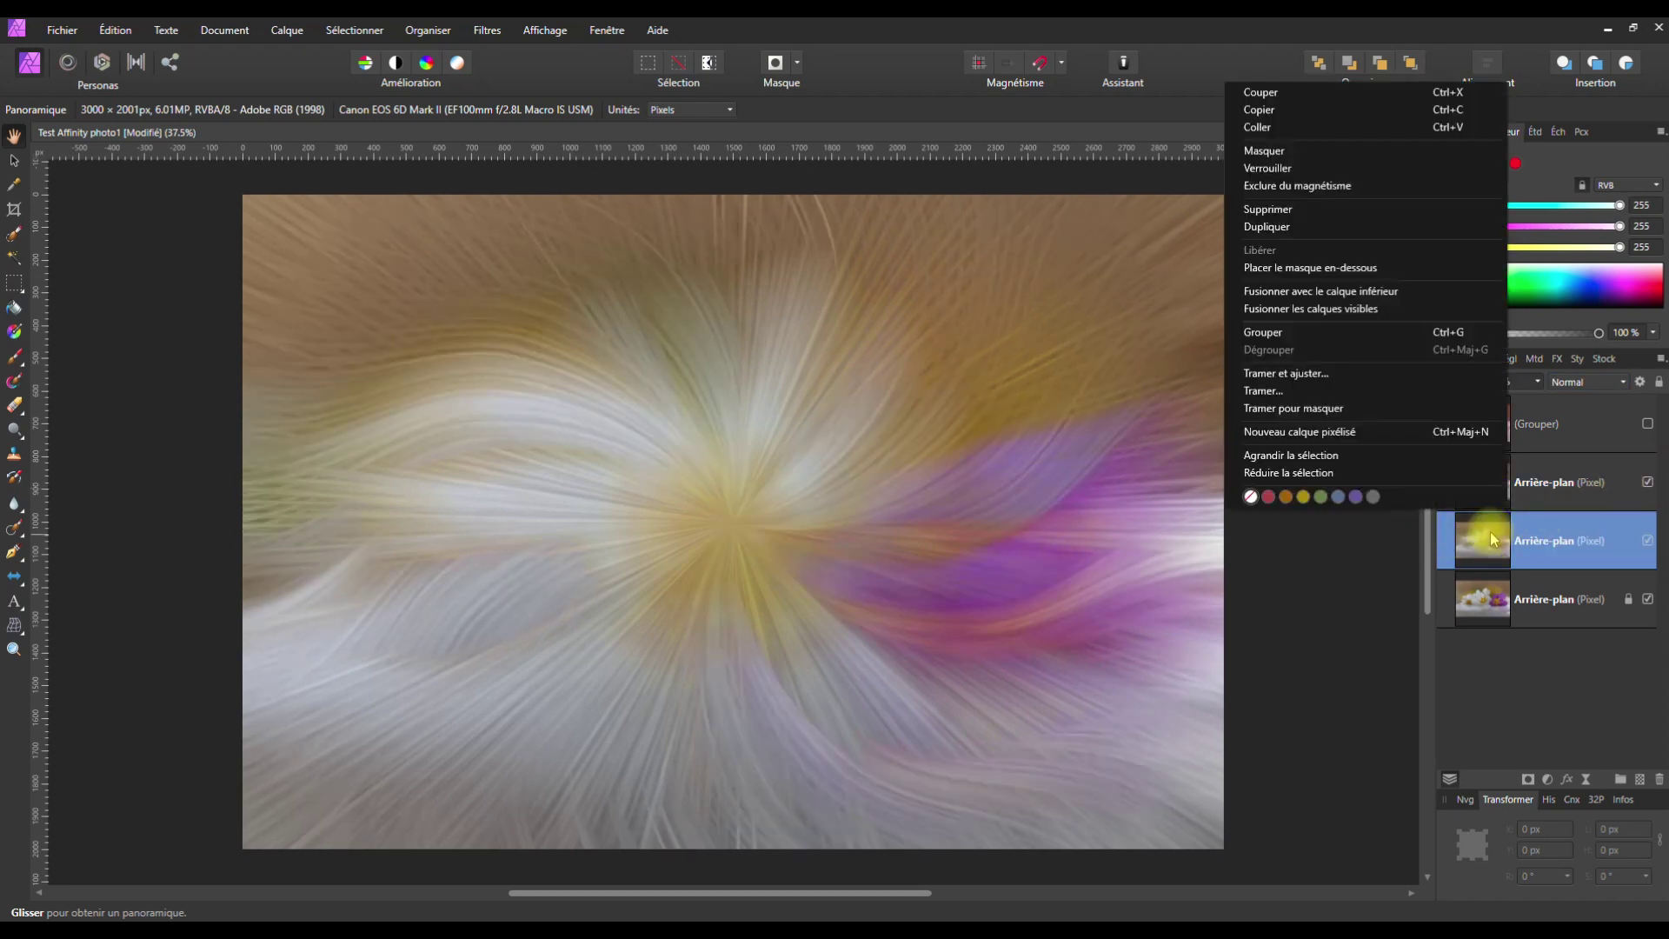
- Duplicate the zoom-blurred layer and drag the copy up just below the Grouper group
{"action": "left_click", "coordinate": [1340, 227]}
{"action": "left_click_drag", "start_coordinate": [1445, 535], "coordinate": [1440, 459]}
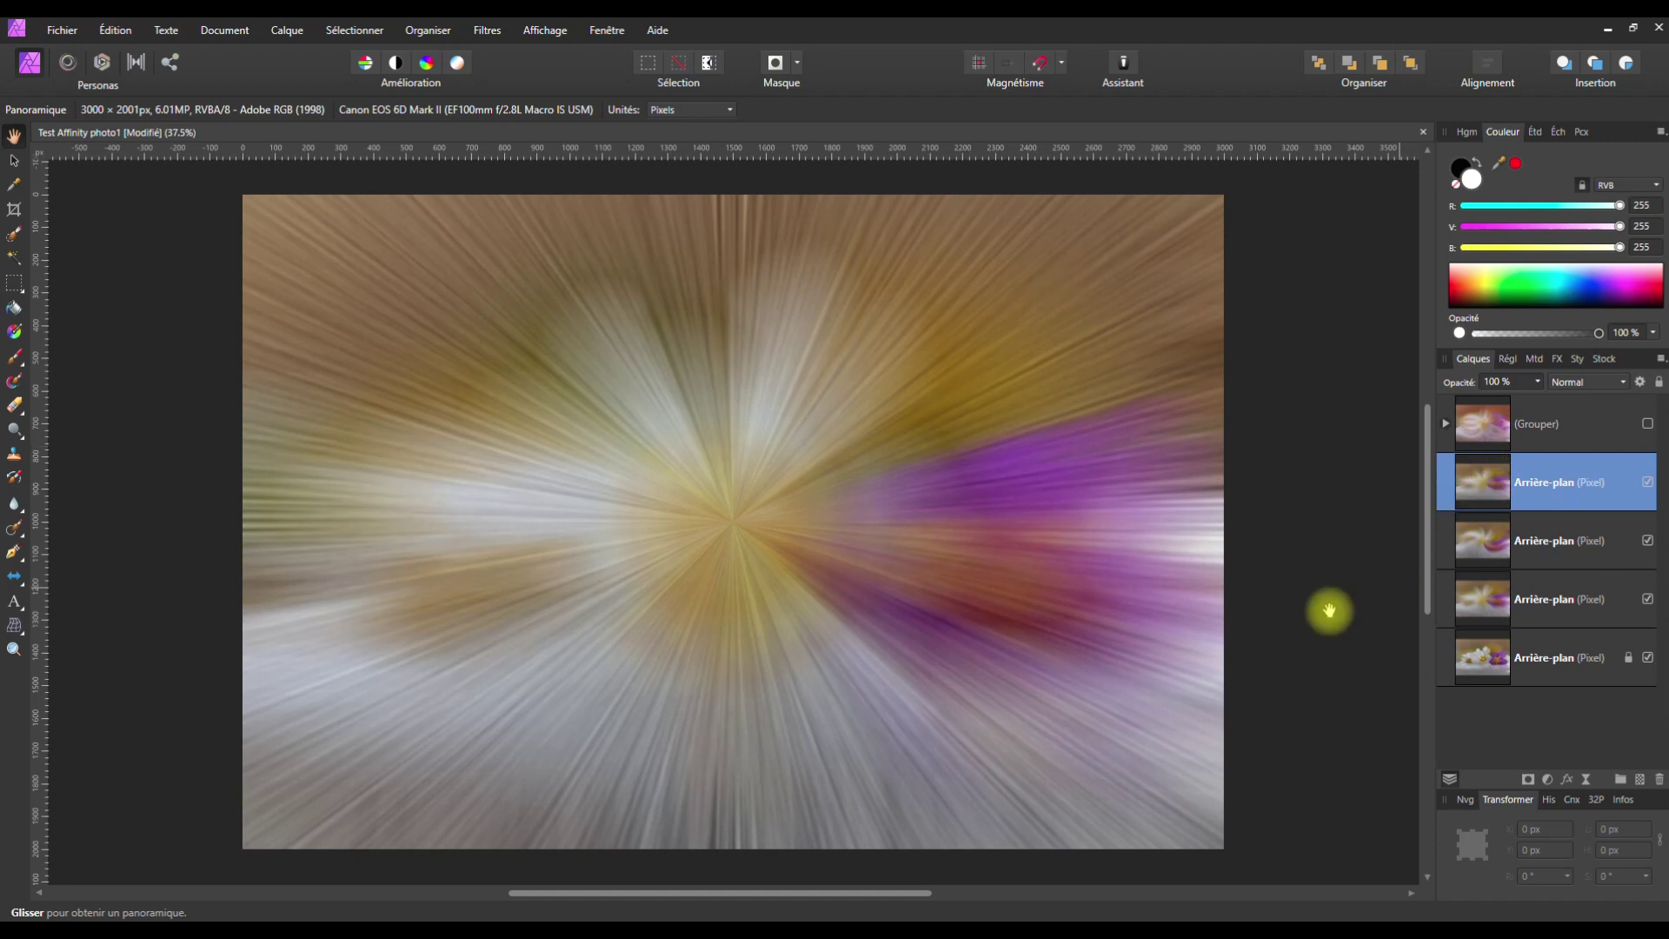
- In Liquify Persona, twirl the top copy around the image centre with the Twirl tool
{"action": "left_click", "coordinate": [68, 63]}
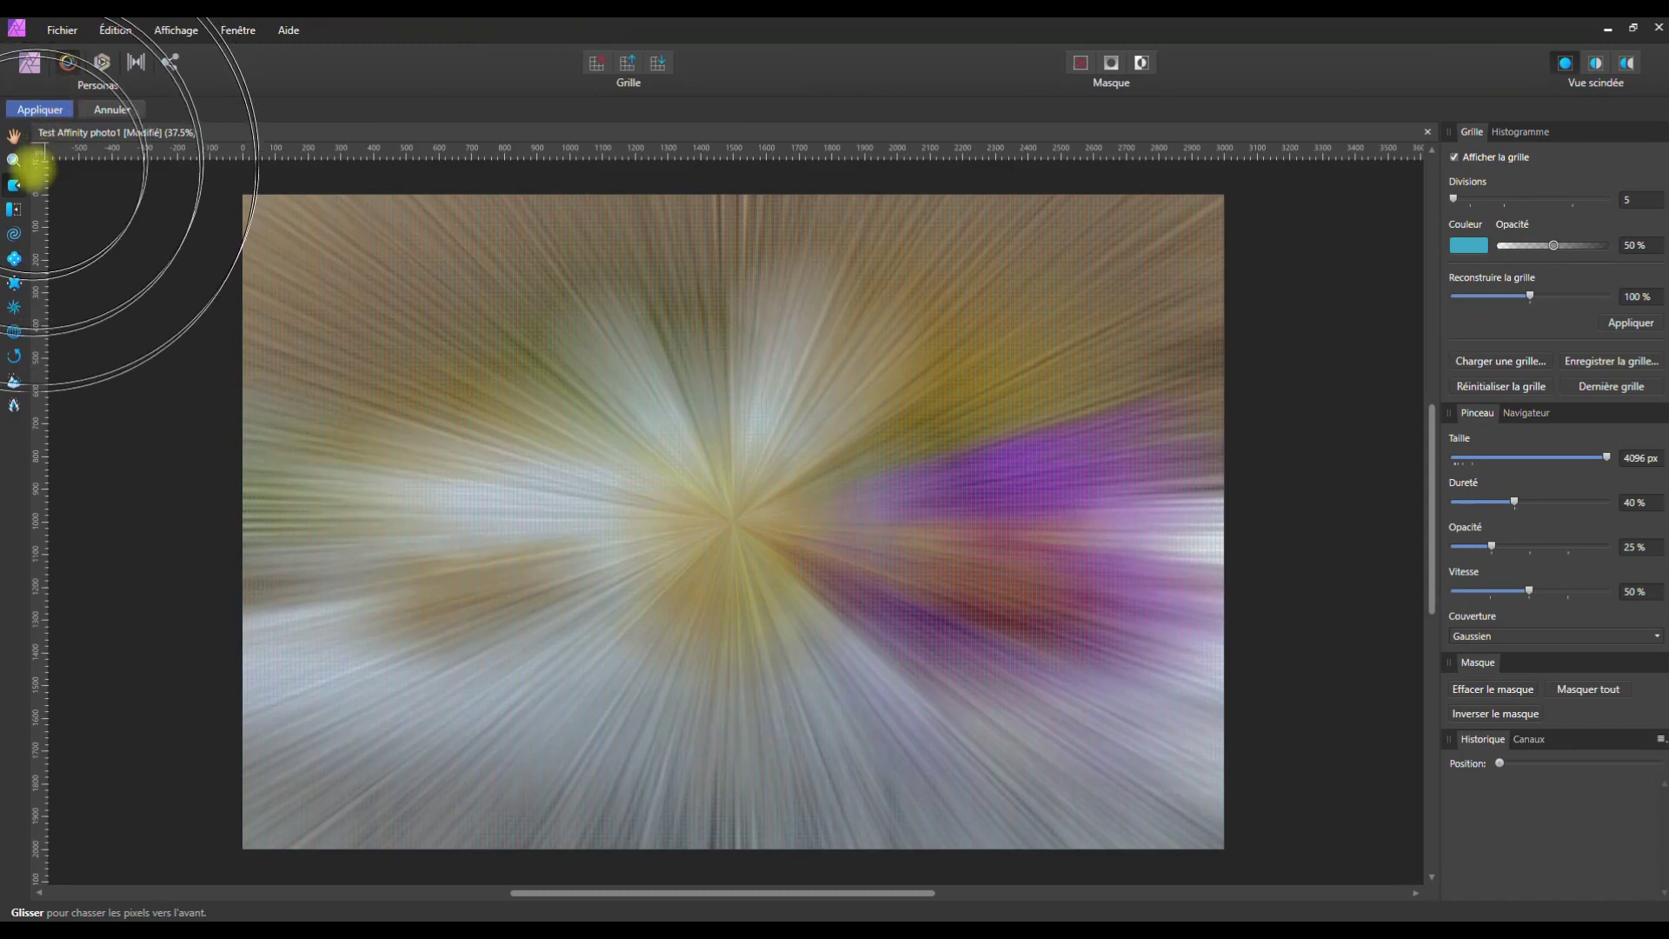
{"action": "left_click", "coordinate": [13, 235]}
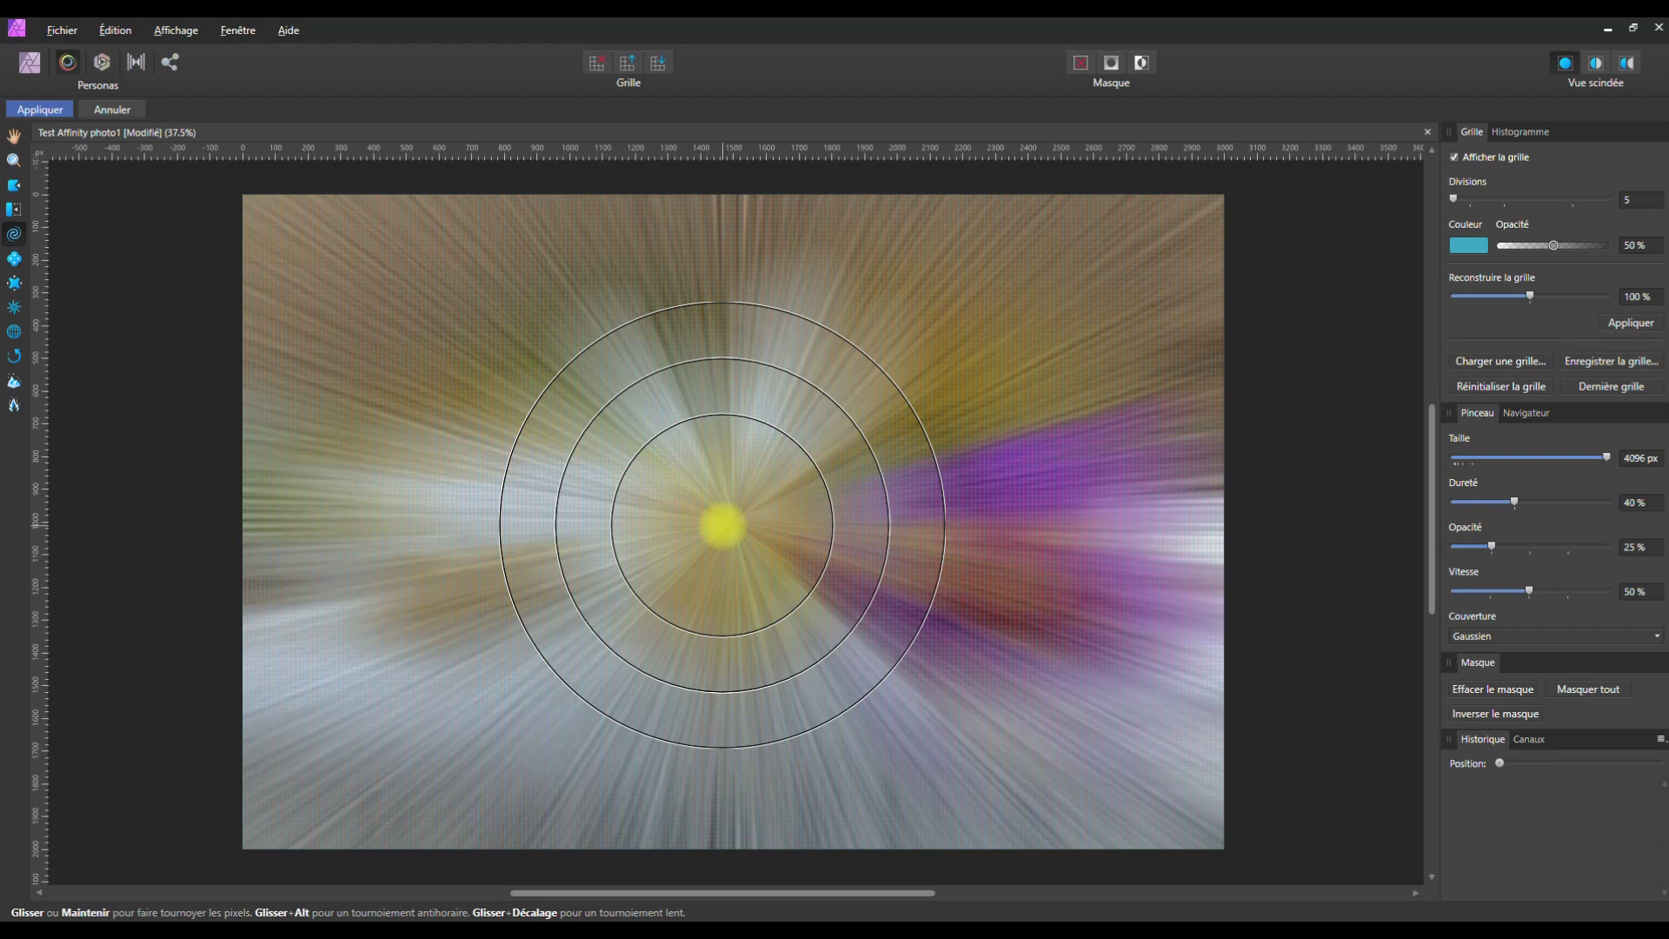
{"action": "left_click_drag", "start_coordinate": [722, 525], "coordinate": [722, 525]}
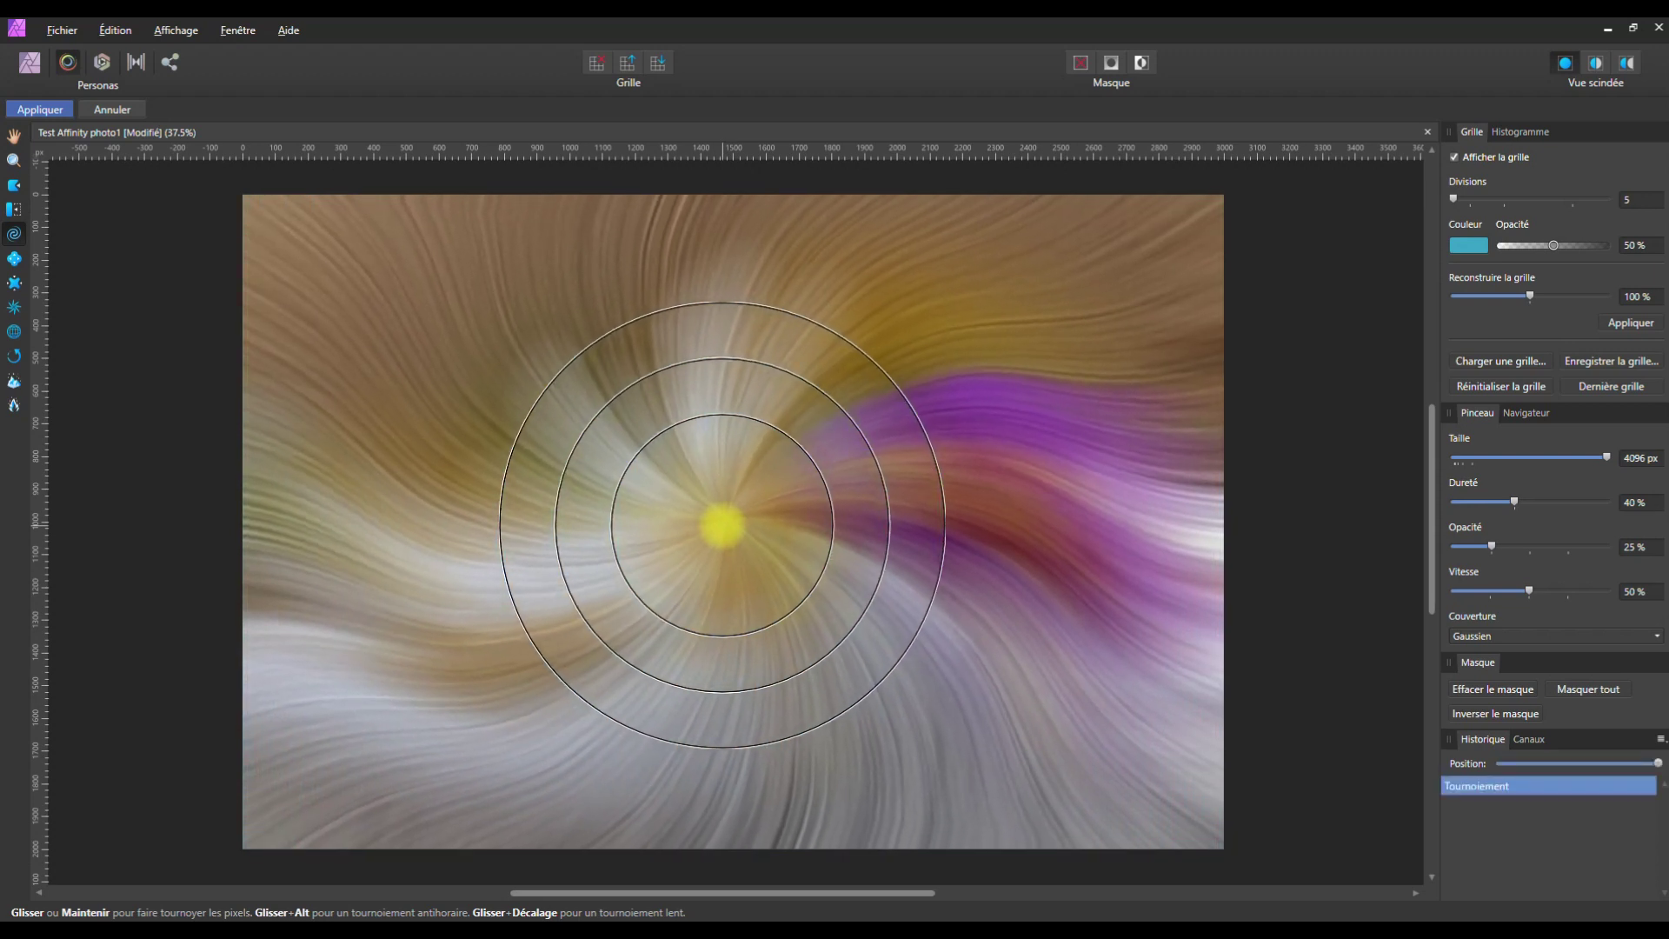
{"action": "mouse_move", "coordinate": [721, 525]}
{"action": "left_mouse_down"}
{"action": "mouse_move", "coordinate": [1004, 378]}
{"action": "mouse_move", "coordinate": [1025, 408]}
{"action": "mouse_move", "coordinate": [1003, 693]}
{"action": "left_mouse_up"}
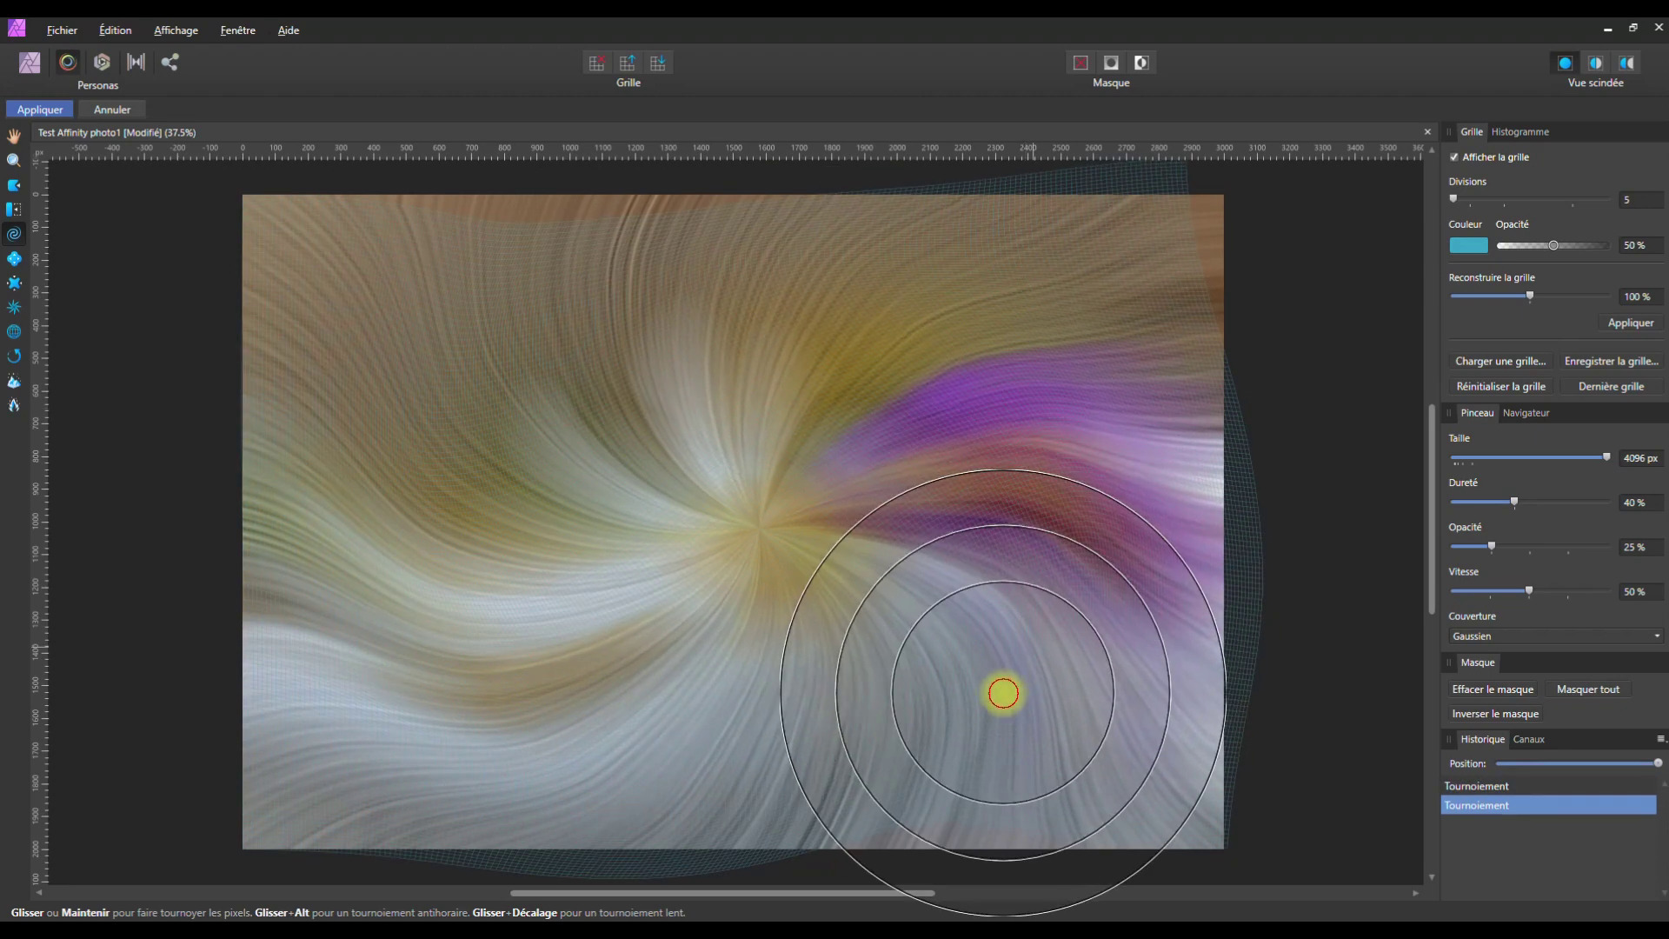
- Undo the stray lower-right twirl strokes, re-twirl at the centre and apply
{"action": "left_click_drag", "start_coordinate": [1004, 693], "coordinate": [984, 684]}
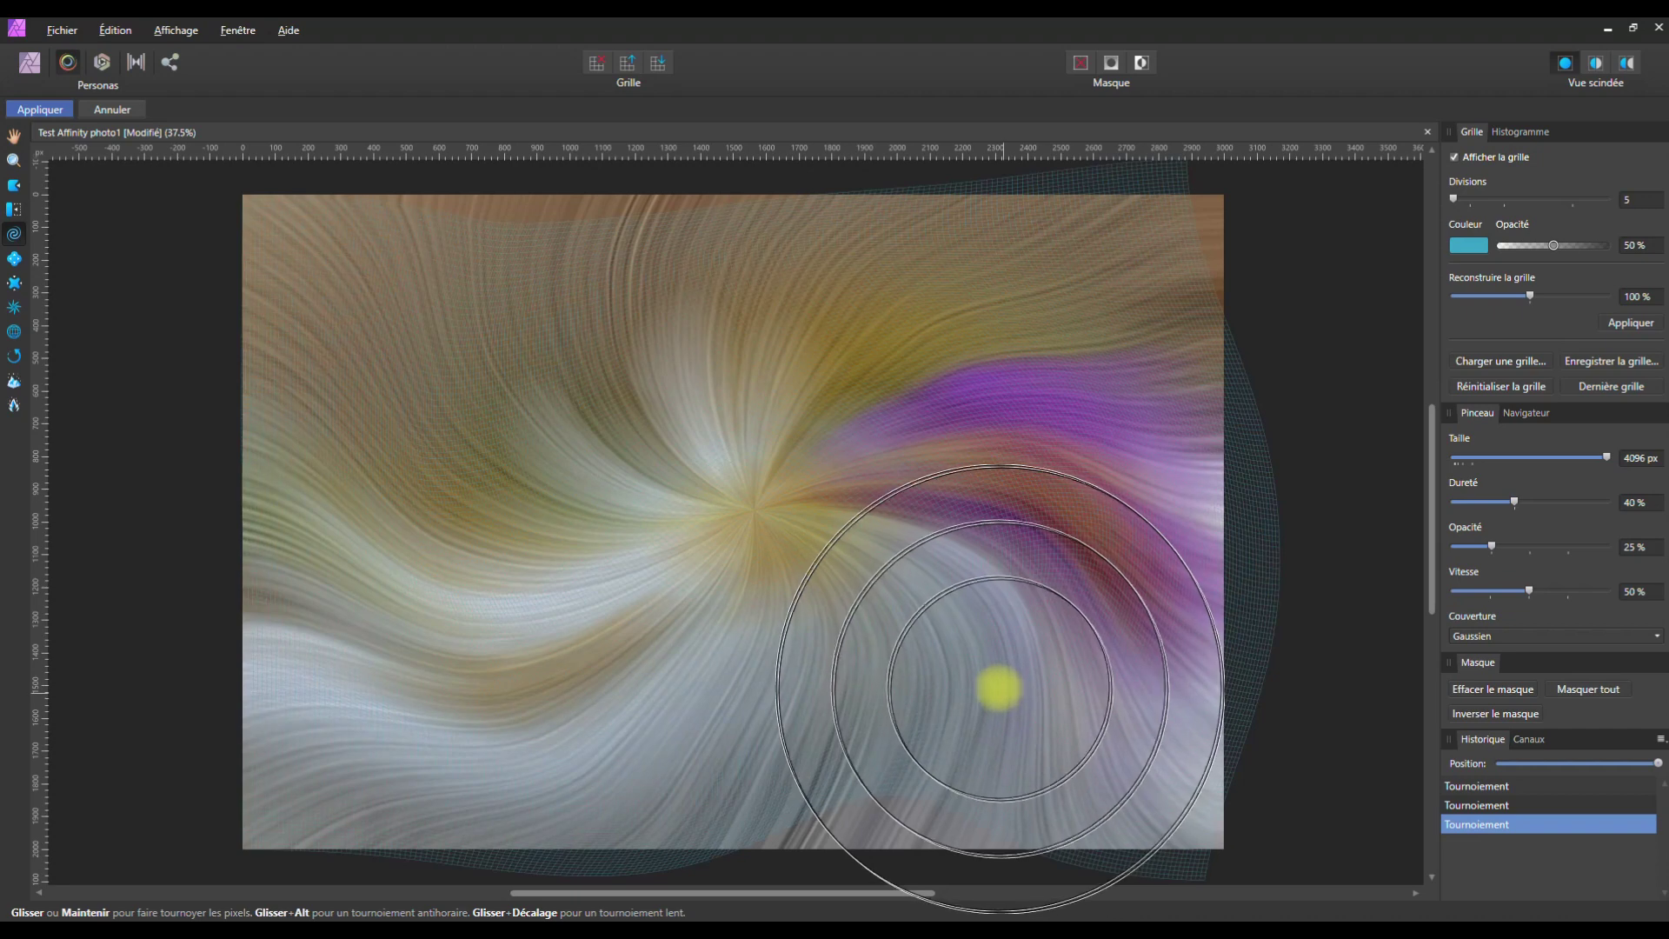
{"action": "key", "text": "ctrl+z"}
{"action": "key", "text": "ctrl+z"}
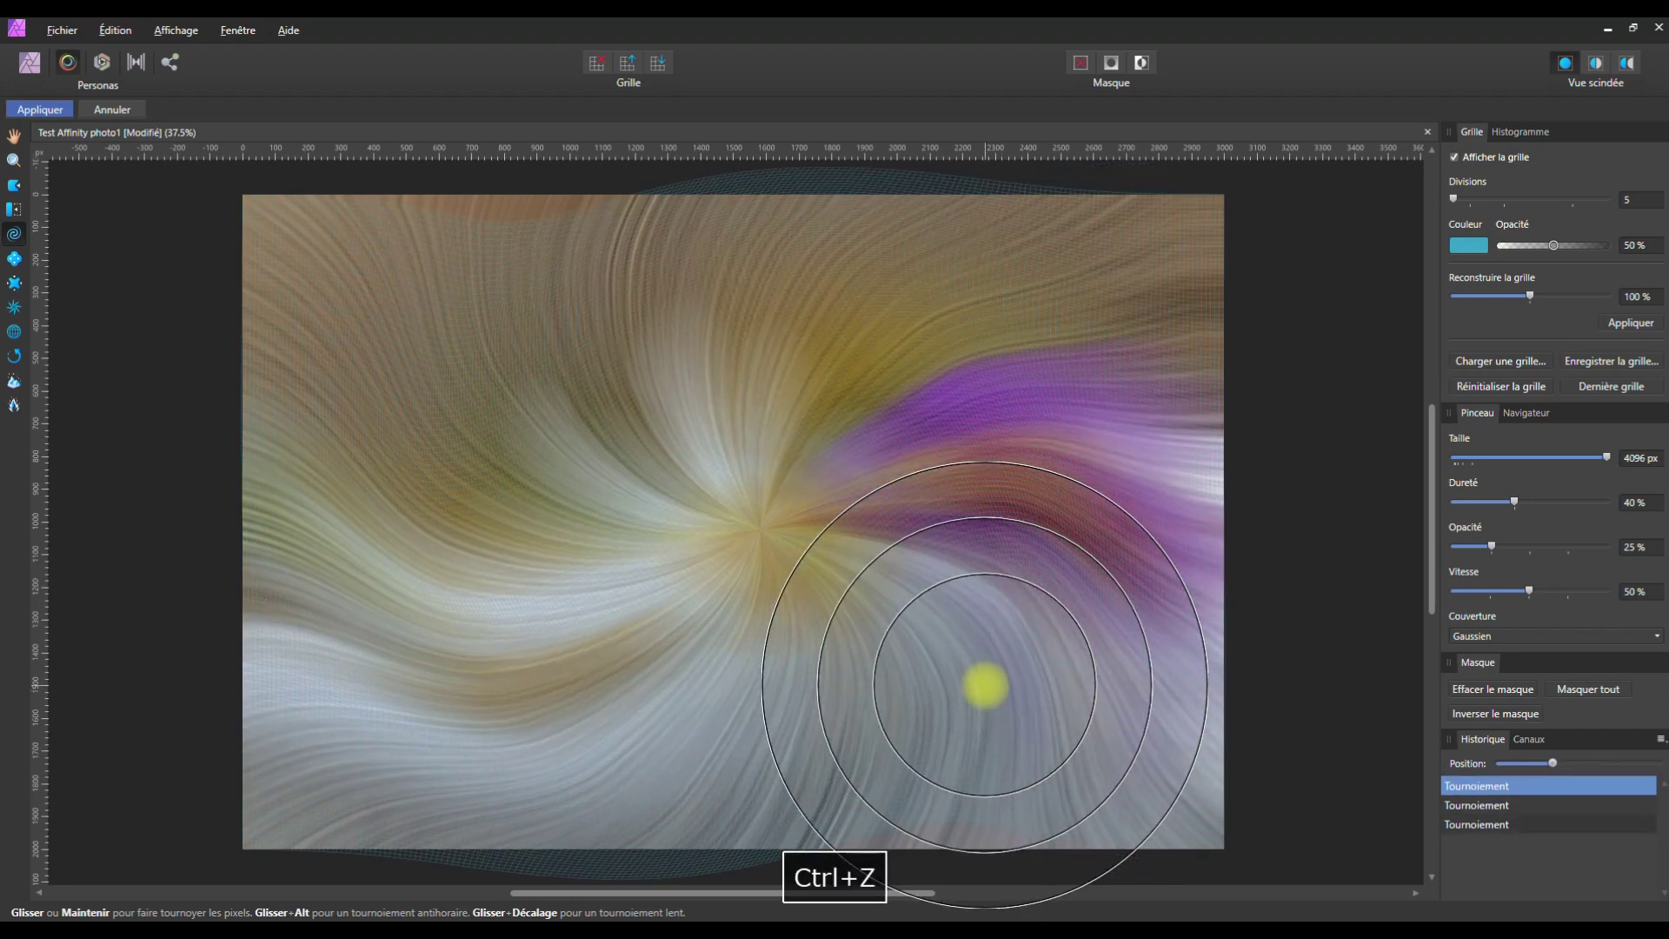
{"action": "key", "text": "ctrl+z"}
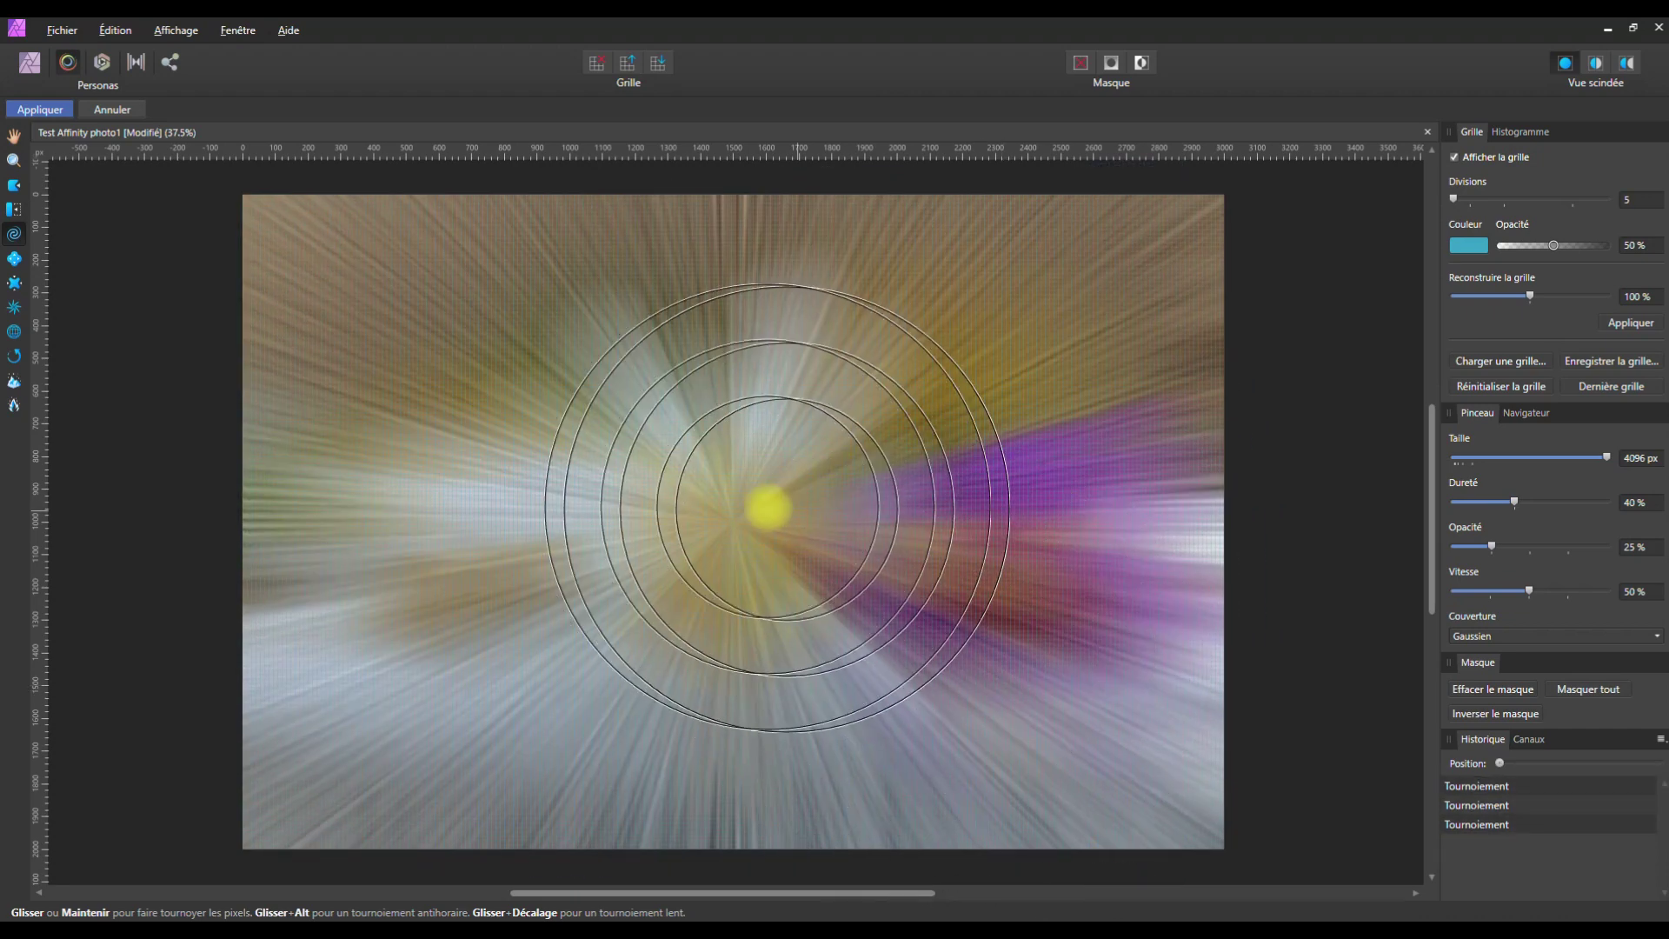
{"action": "left_click_drag", "start_coordinate": [725, 528], "coordinate": [726, 527]}
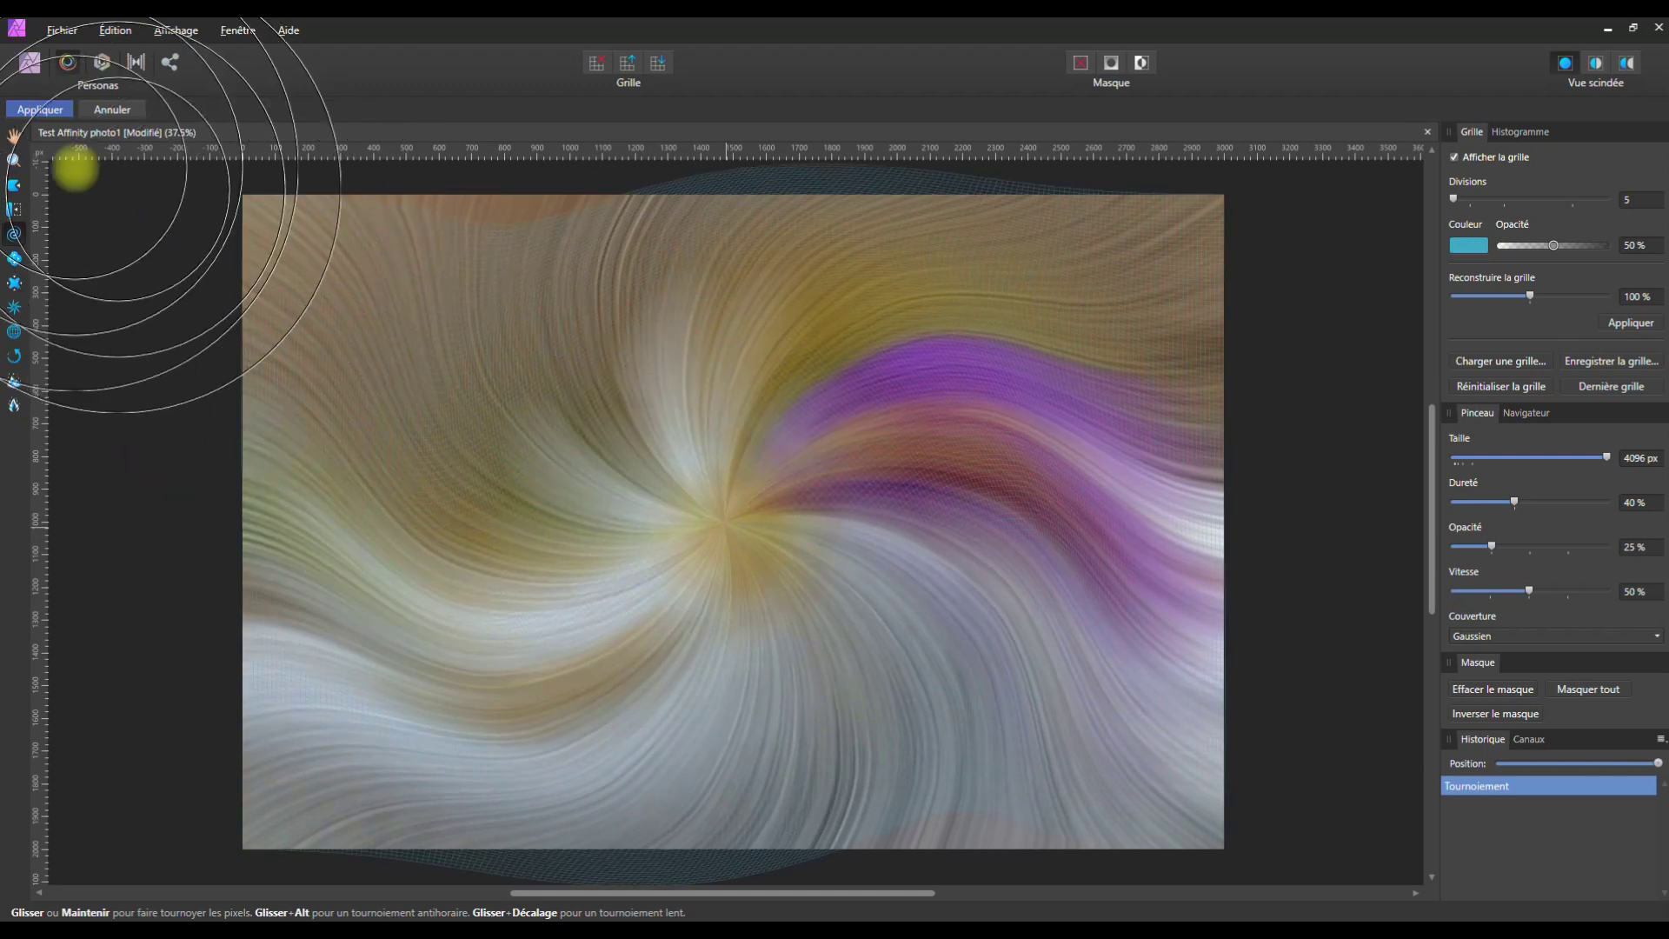
{"action": "left_click", "coordinate": [37, 110]}
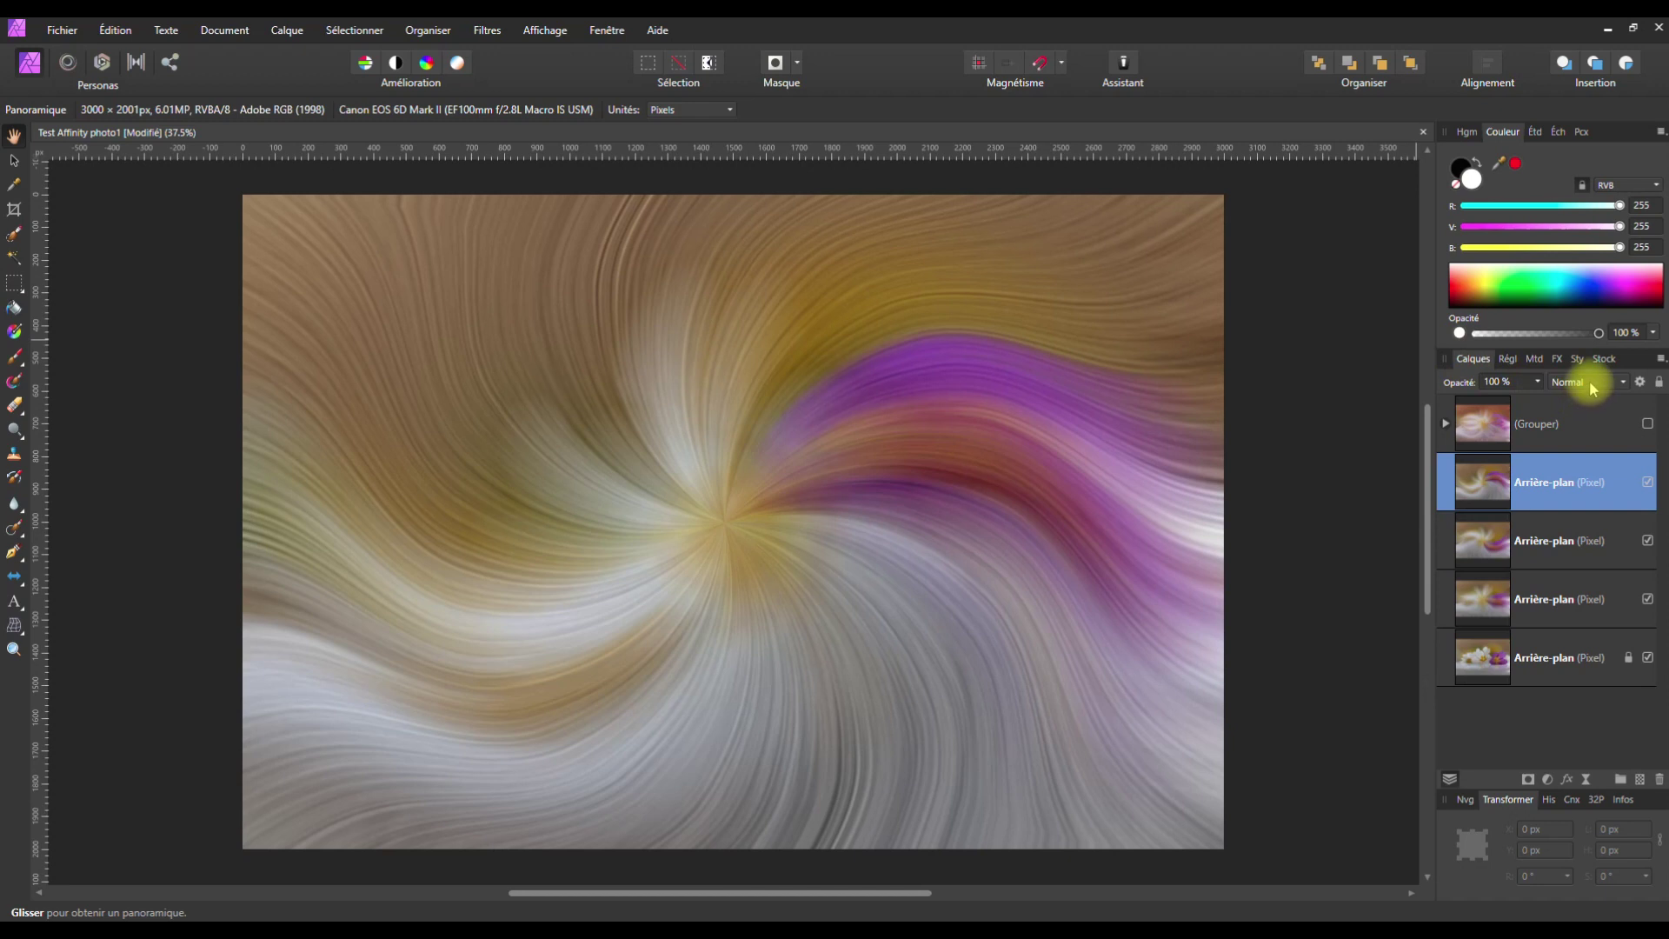
- Set the swirled top layer to Éclaircir blend mode and toggle its visibility to compare
{"action": "left_click", "coordinate": [1590, 382]}
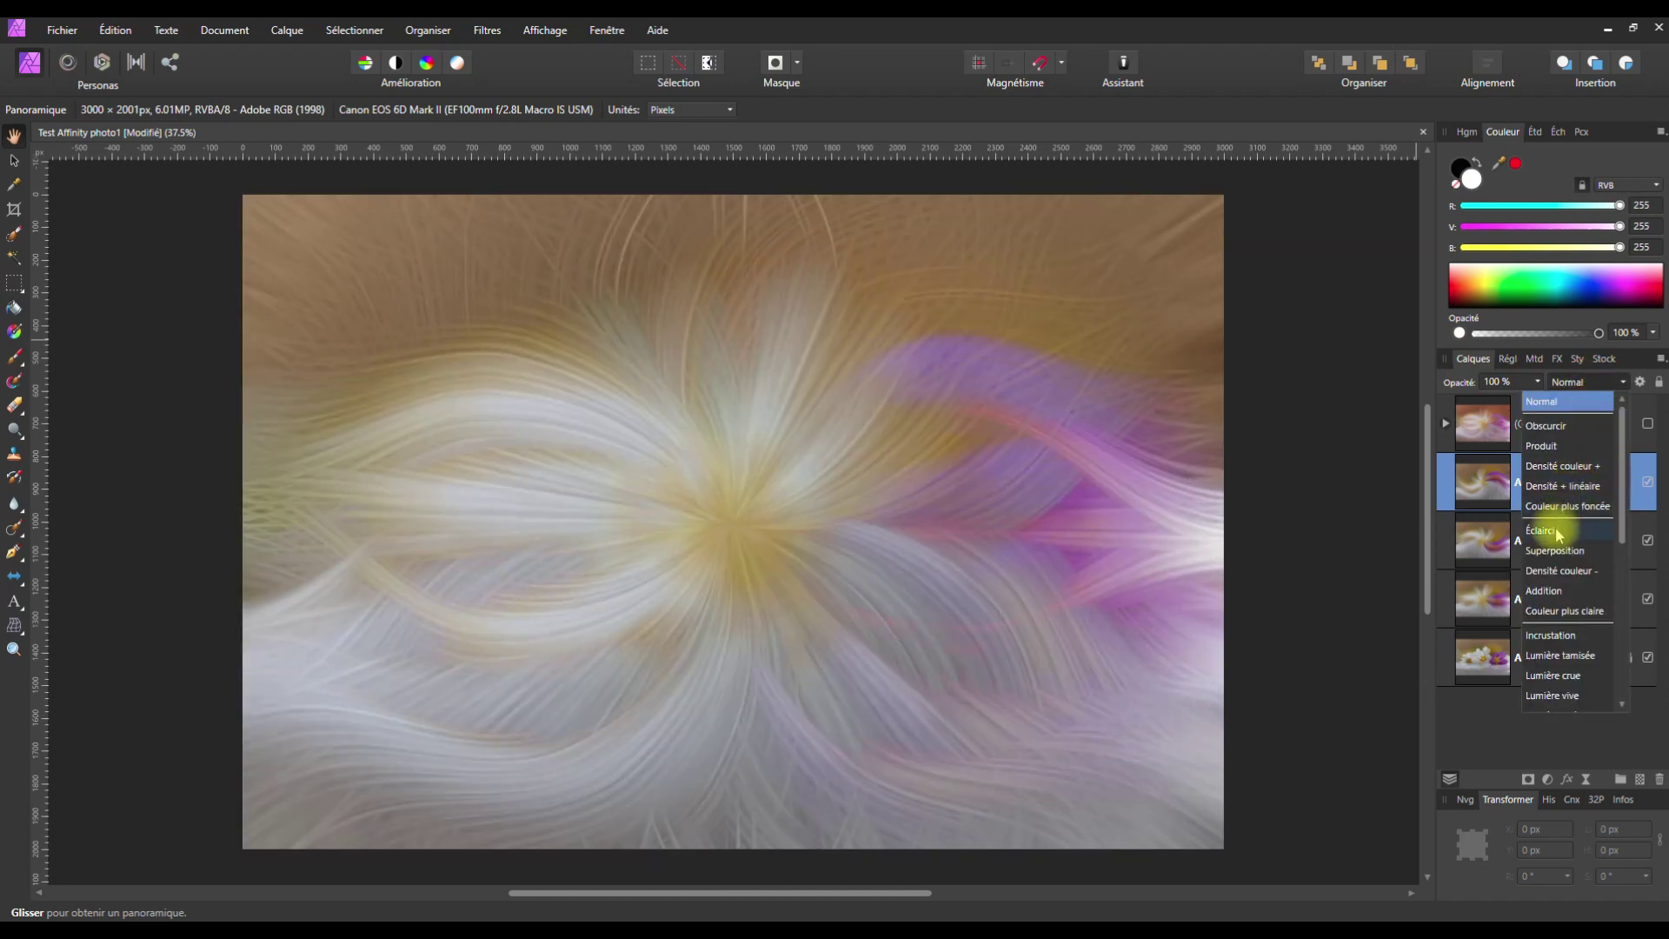
{"action": "left_click", "coordinate": [1544, 530]}
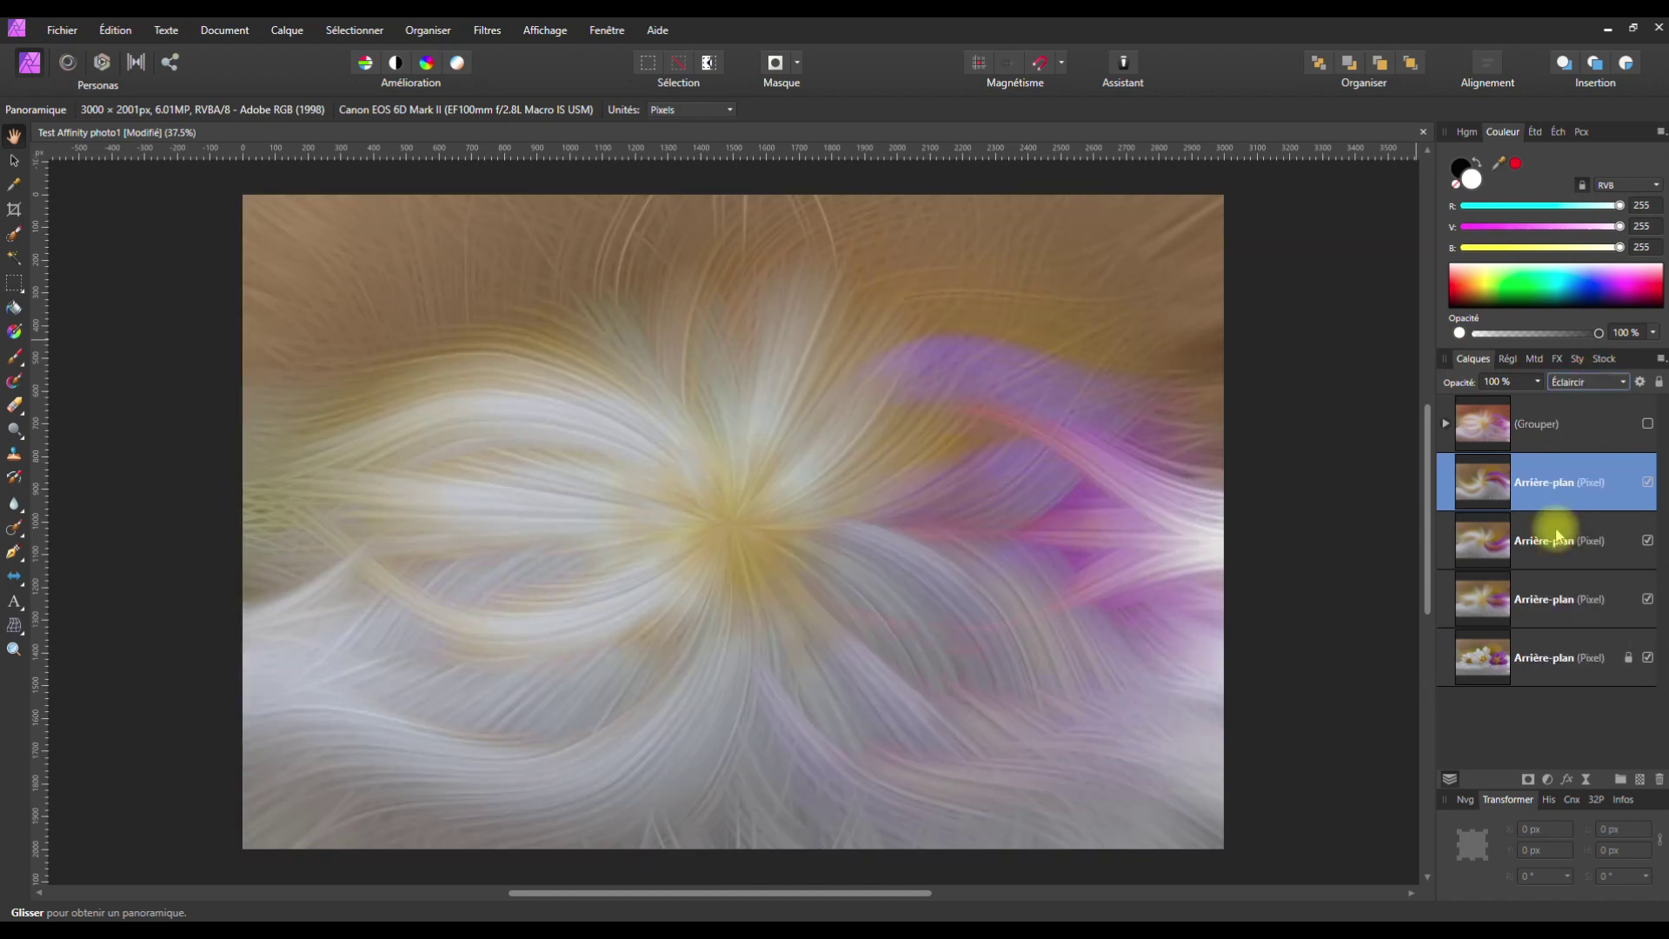
{"action": "left_click", "coordinate": [1647, 482]}
{"action": "left_click", "coordinate": [1648, 482]}
{"action": "left_click", "coordinate": [1647, 482]}
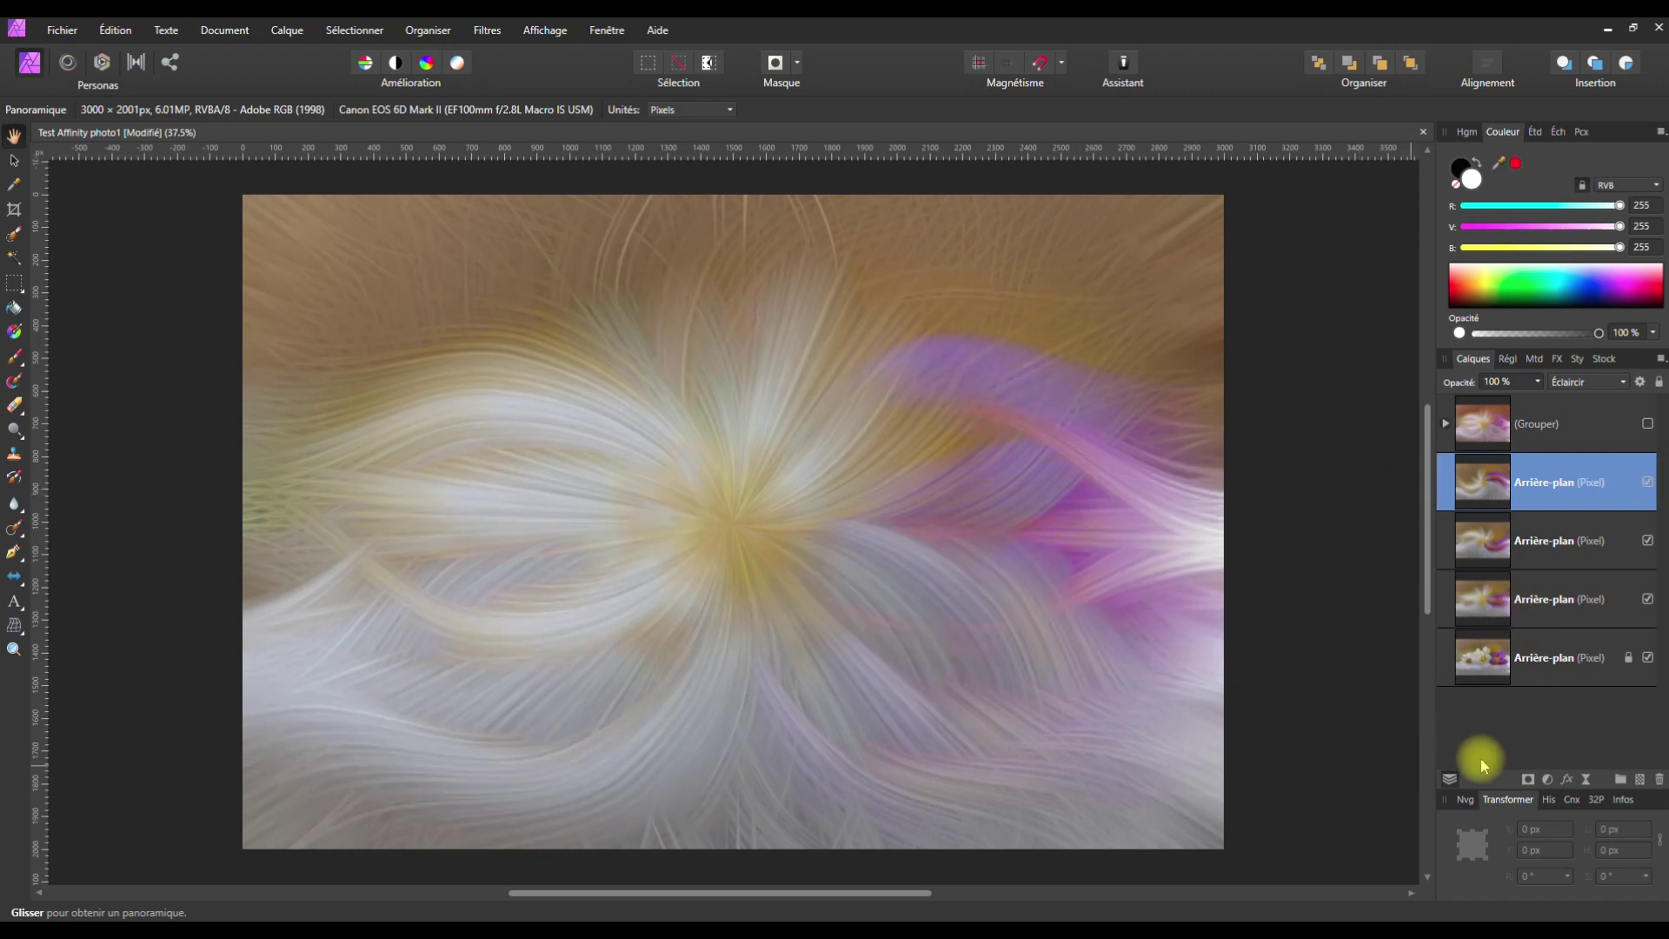
{"action": "left_click", "coordinate": [1547, 780]}
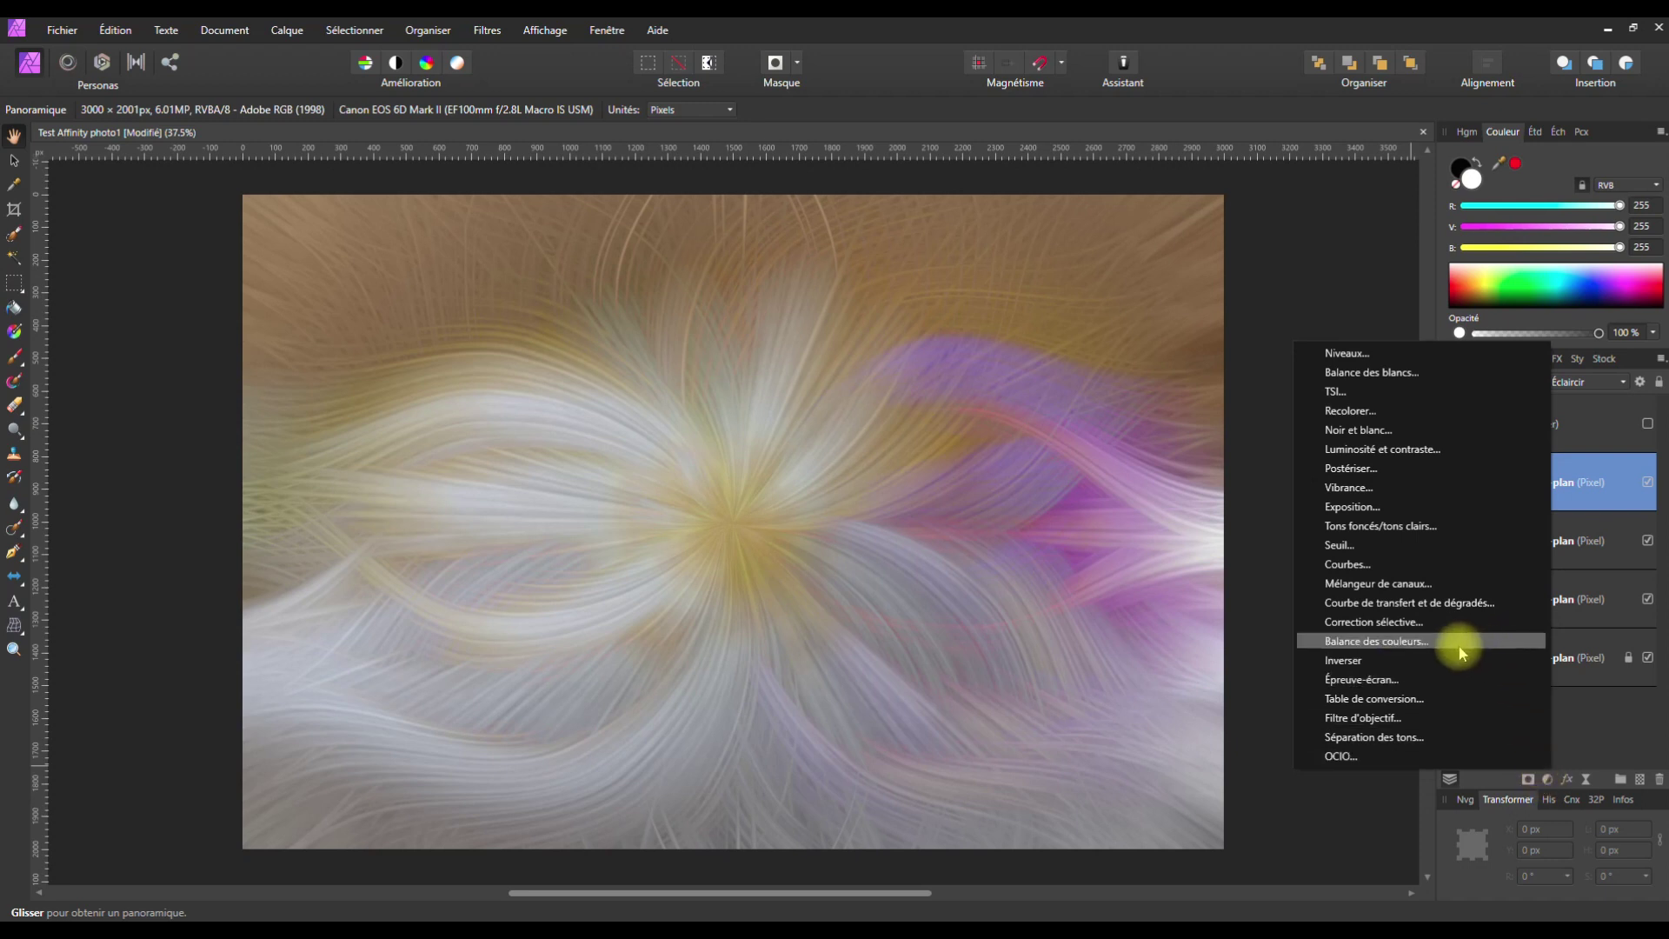
- Add a Balance des couleurs adjustment and shift the midtones 39% toward red
{"action": "left_click", "coordinate": [1418, 641]}
{"action": "left_click_drag", "start_coordinate": [1226, 513], "coordinate": [1241, 477]}
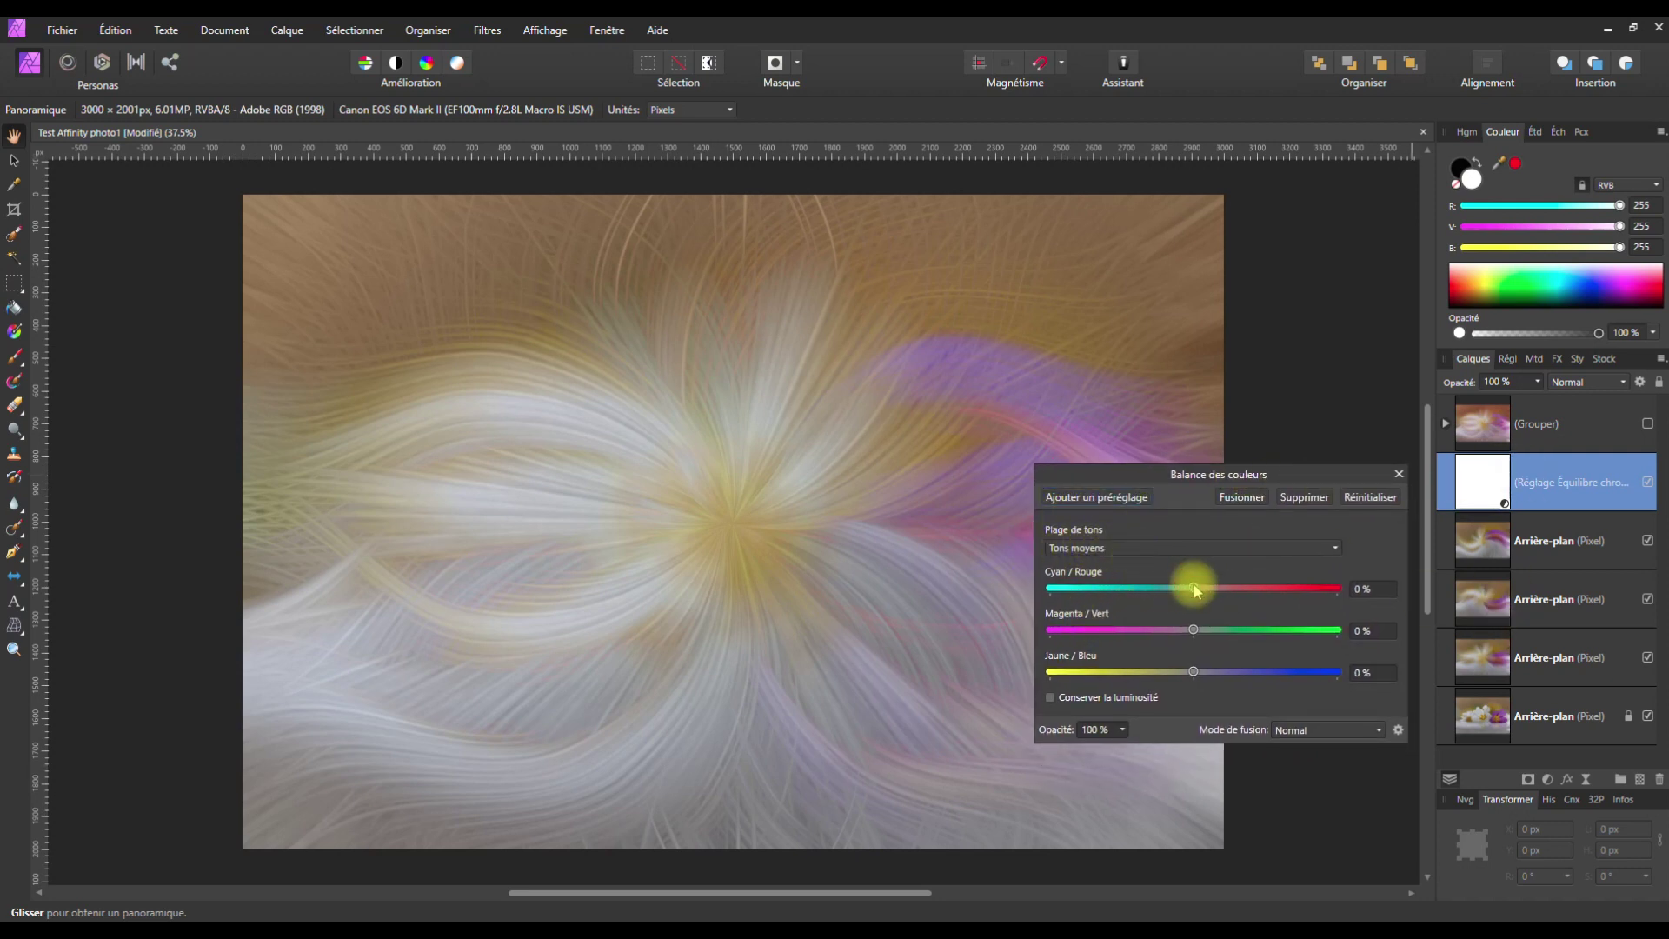
{"action": "mouse_move", "coordinate": [1243, 586]}
{"action": "left_mouse_down"}
{"action": "mouse_move", "coordinate": [1165, 630]}
{"action": "mouse_move", "coordinate": [1187, 632]}
{"action": "mouse_move", "coordinate": [1185, 674]}
{"action": "mouse_move", "coordinate": [1199, 676]}
{"action": "left_mouse_up"}
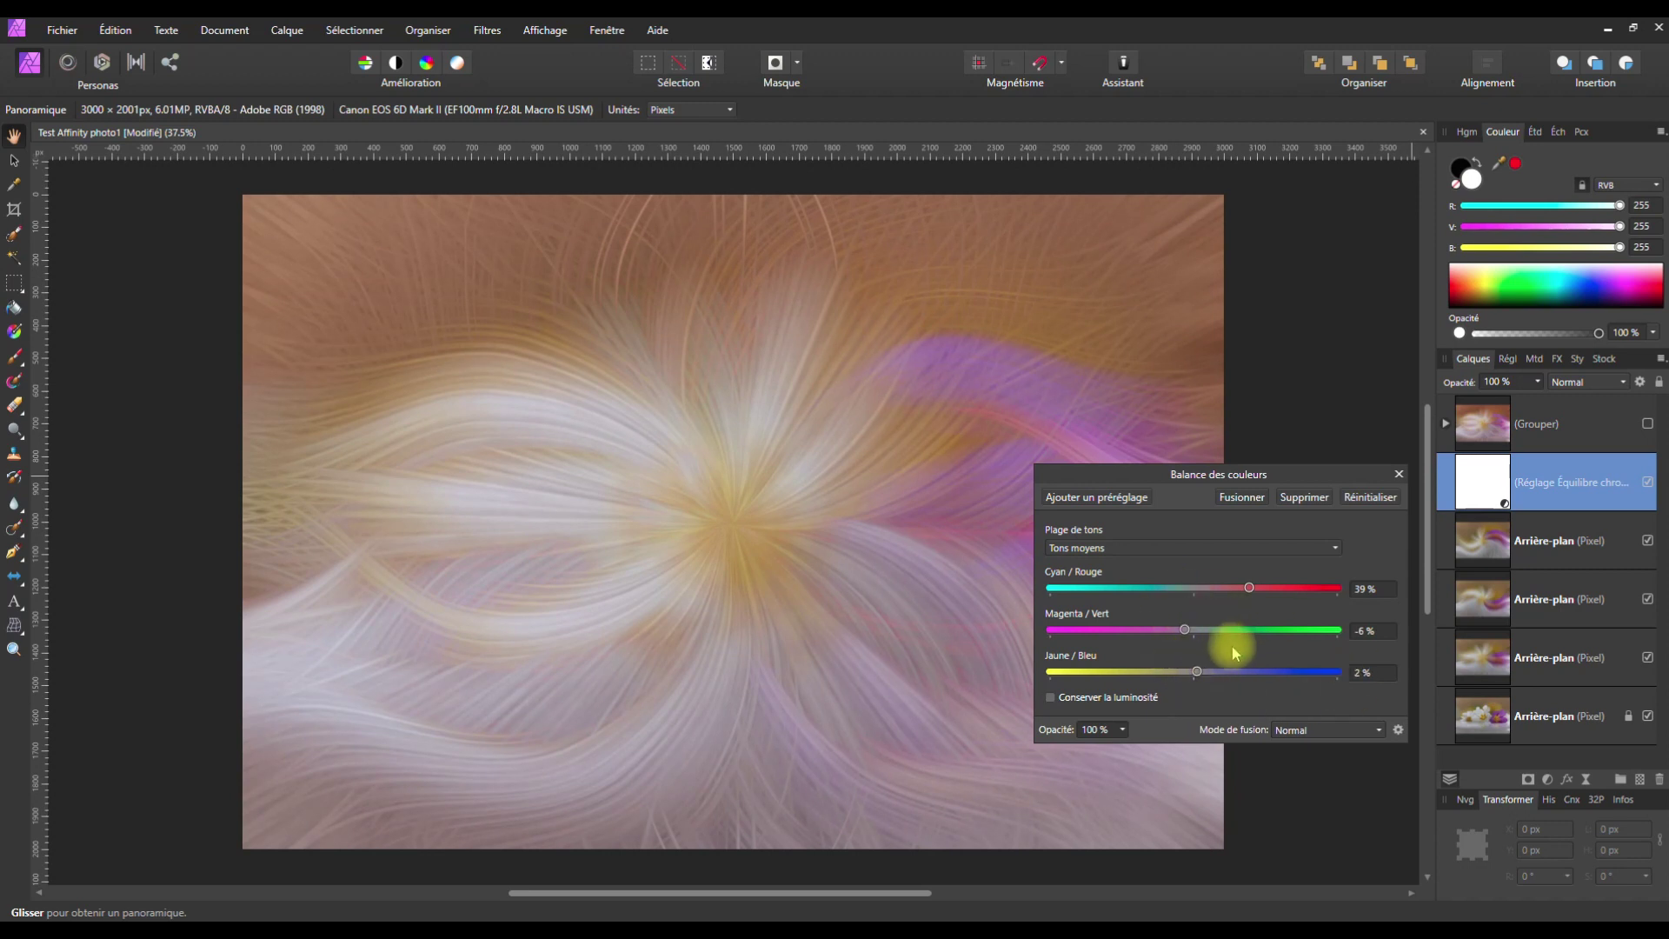
- Tint highlights 10% red, and shadows 14% red with −7% magenta
{"action": "left_click", "coordinate": [1097, 548]}
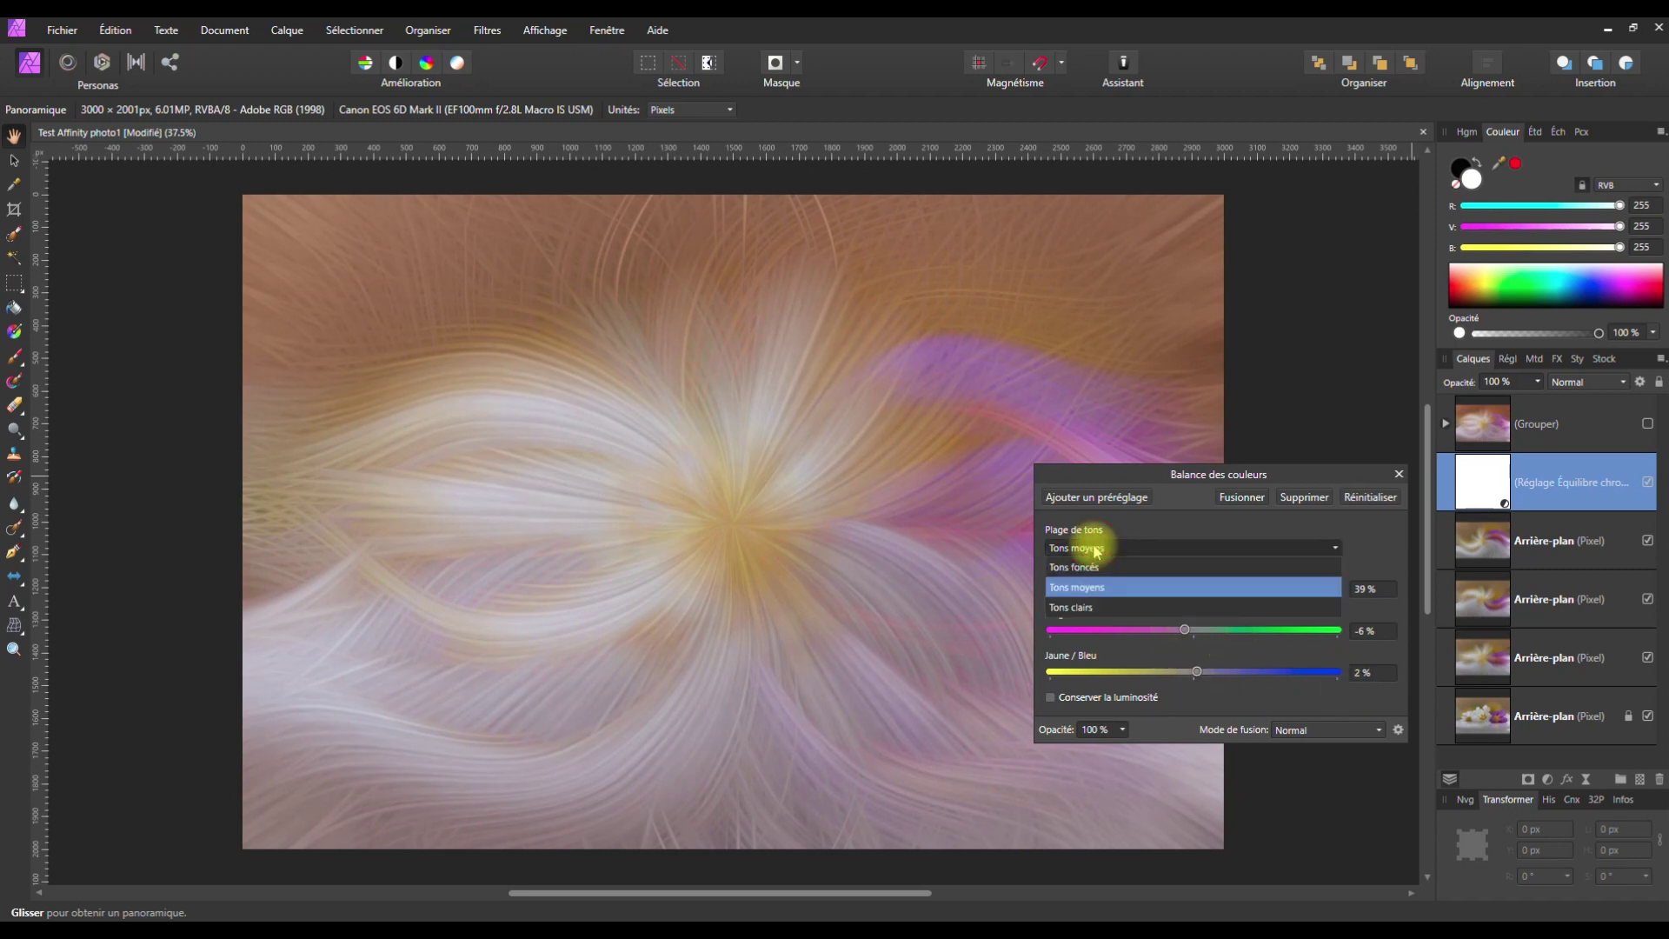
{"action": "left_click", "coordinate": [1074, 607]}
{"action": "left_click_drag", "start_coordinate": [1189, 591], "coordinate": [1187, 588]}
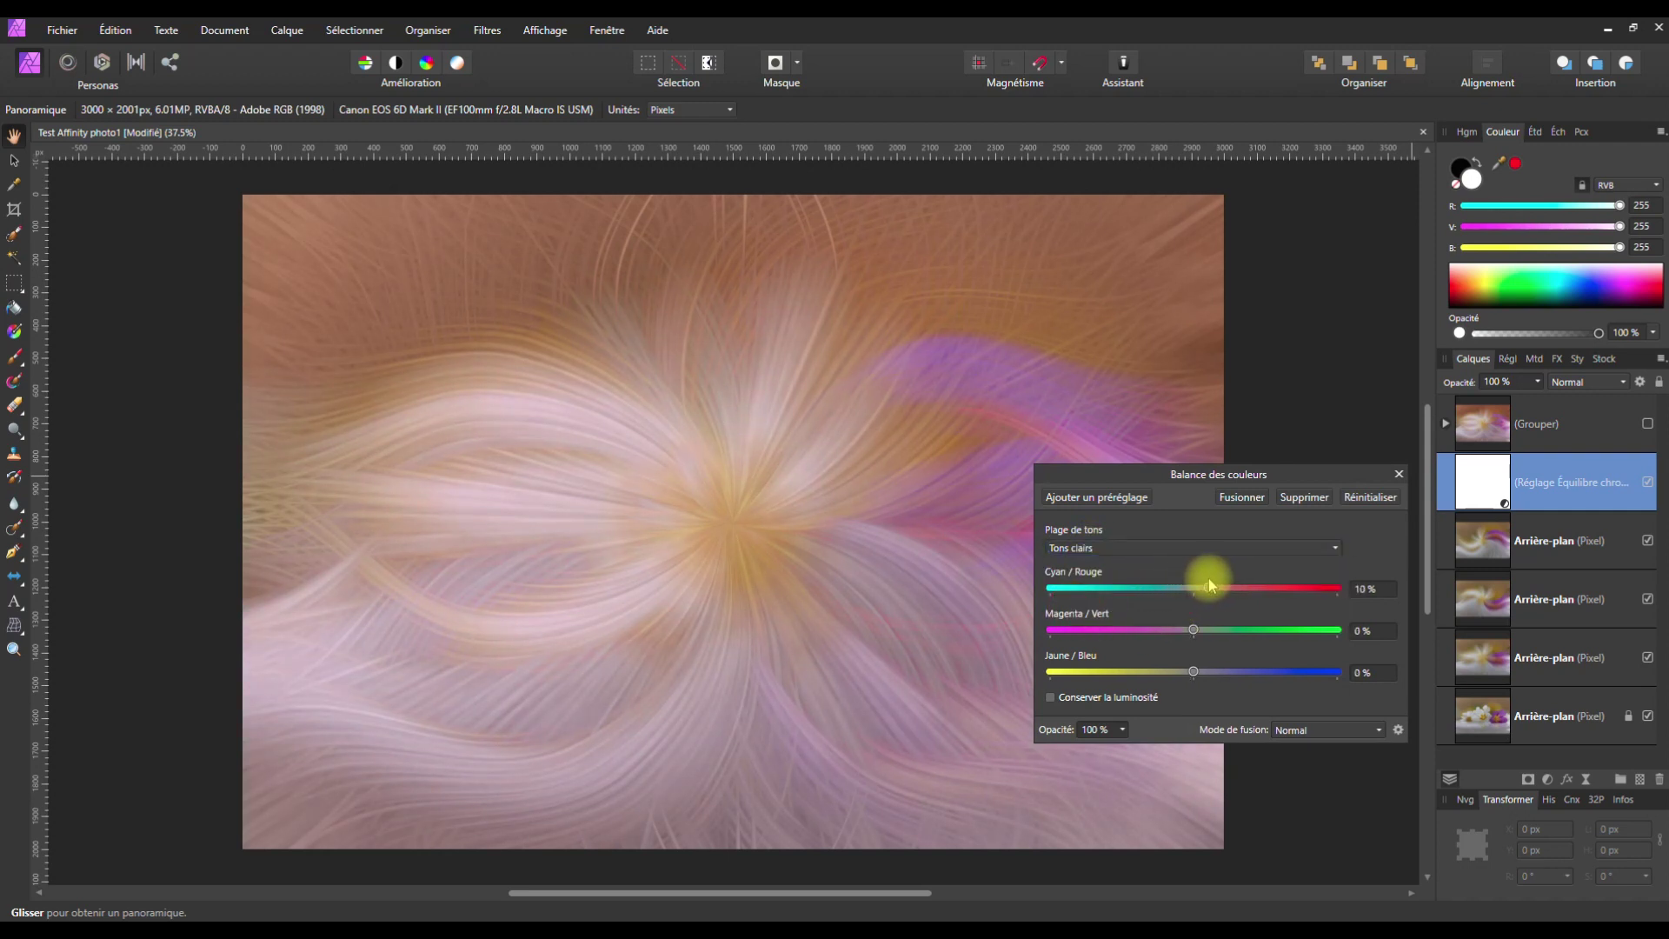
{"action": "left_click_drag", "start_coordinate": [1205, 629], "coordinate": [1201, 629]}
{"action": "left_click", "coordinate": [1117, 557]}
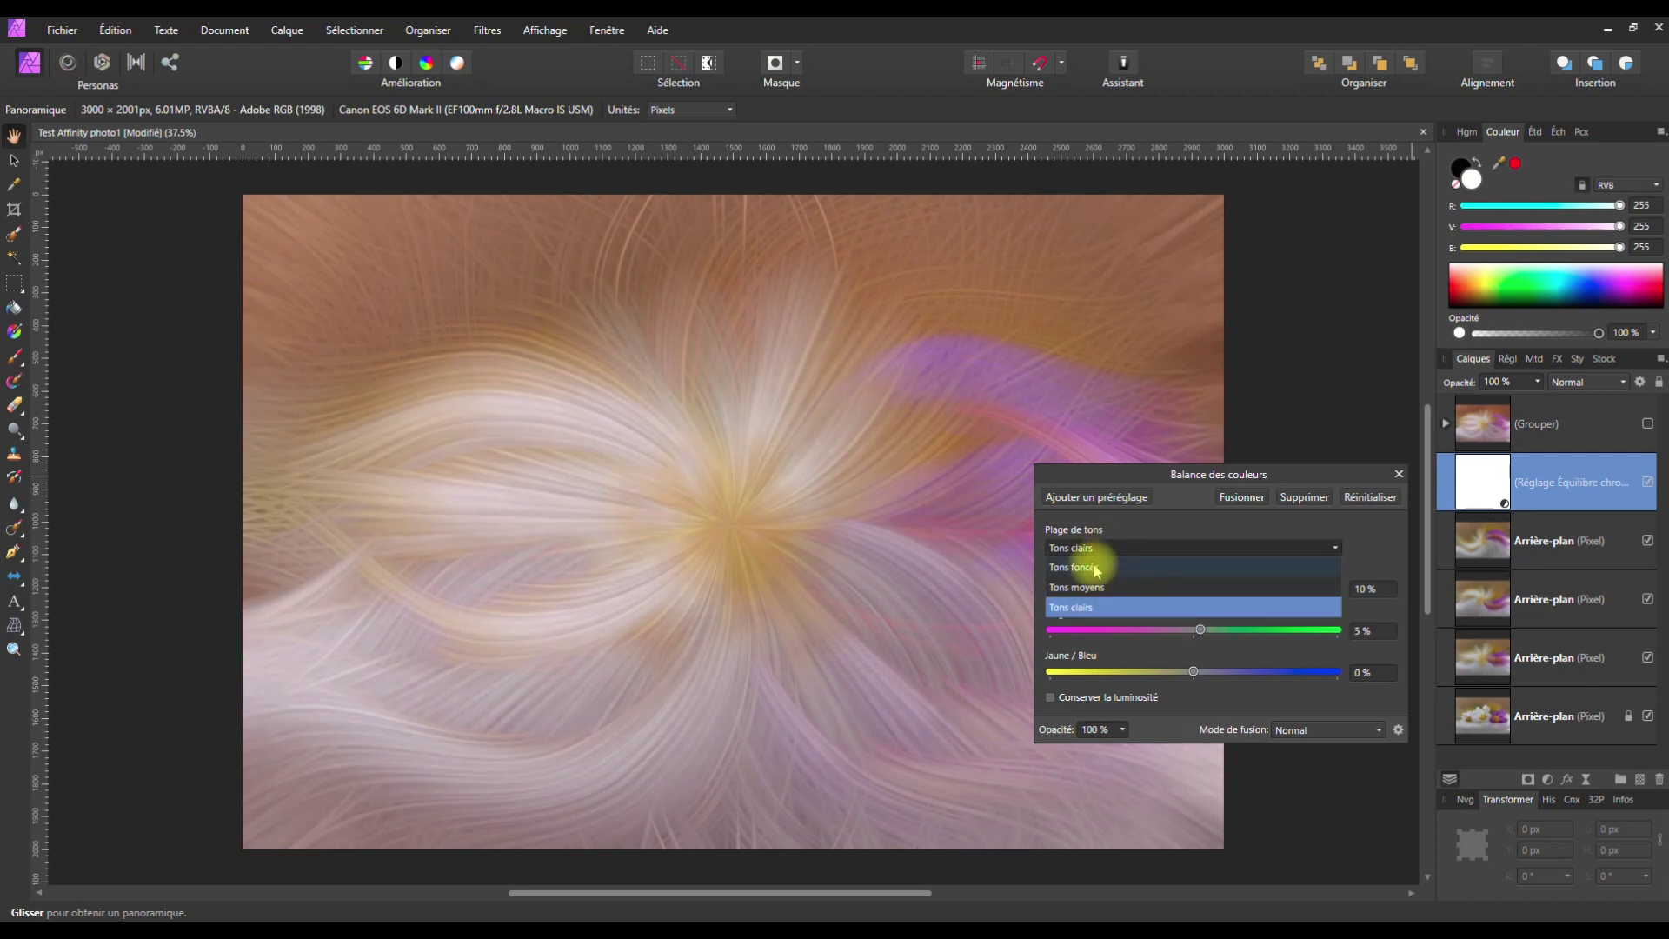
{"action": "left_click", "coordinate": [1087, 560]}
{"action": "mouse_move", "coordinate": [1193, 590]}
{"action": "left_mouse_down"}
{"action": "mouse_move", "coordinate": [1213, 587]}
{"action": "mouse_move", "coordinate": [1182, 630]}
{"action": "left_mouse_up"}
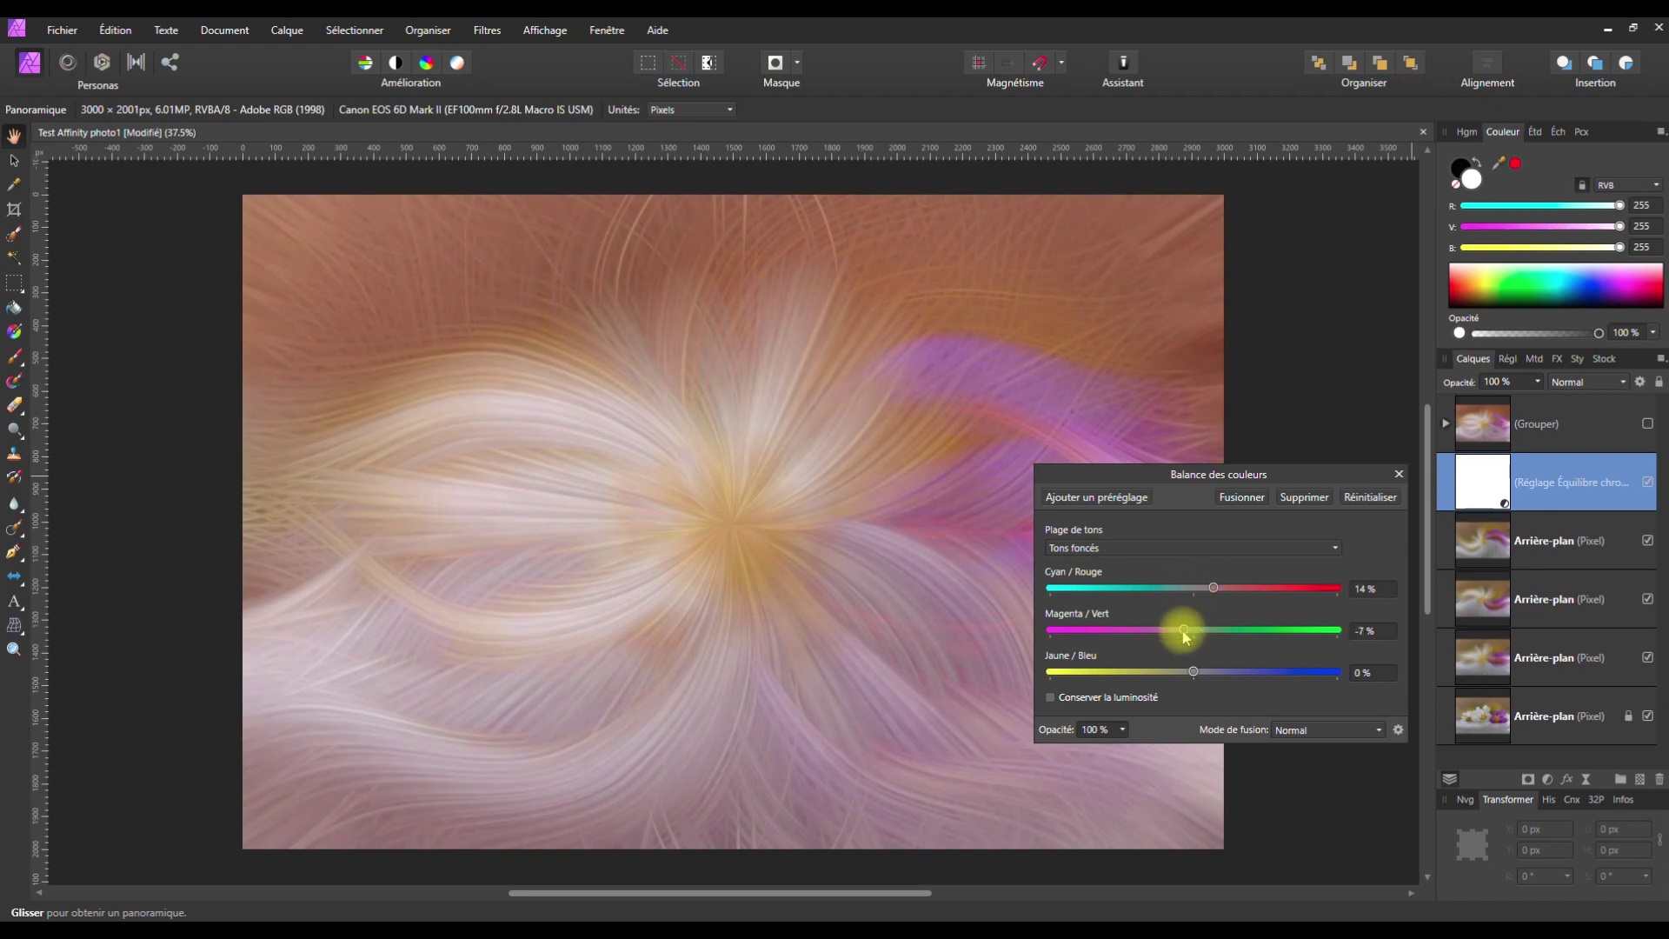
{"action": "left_click", "coordinate": [1398, 474]}
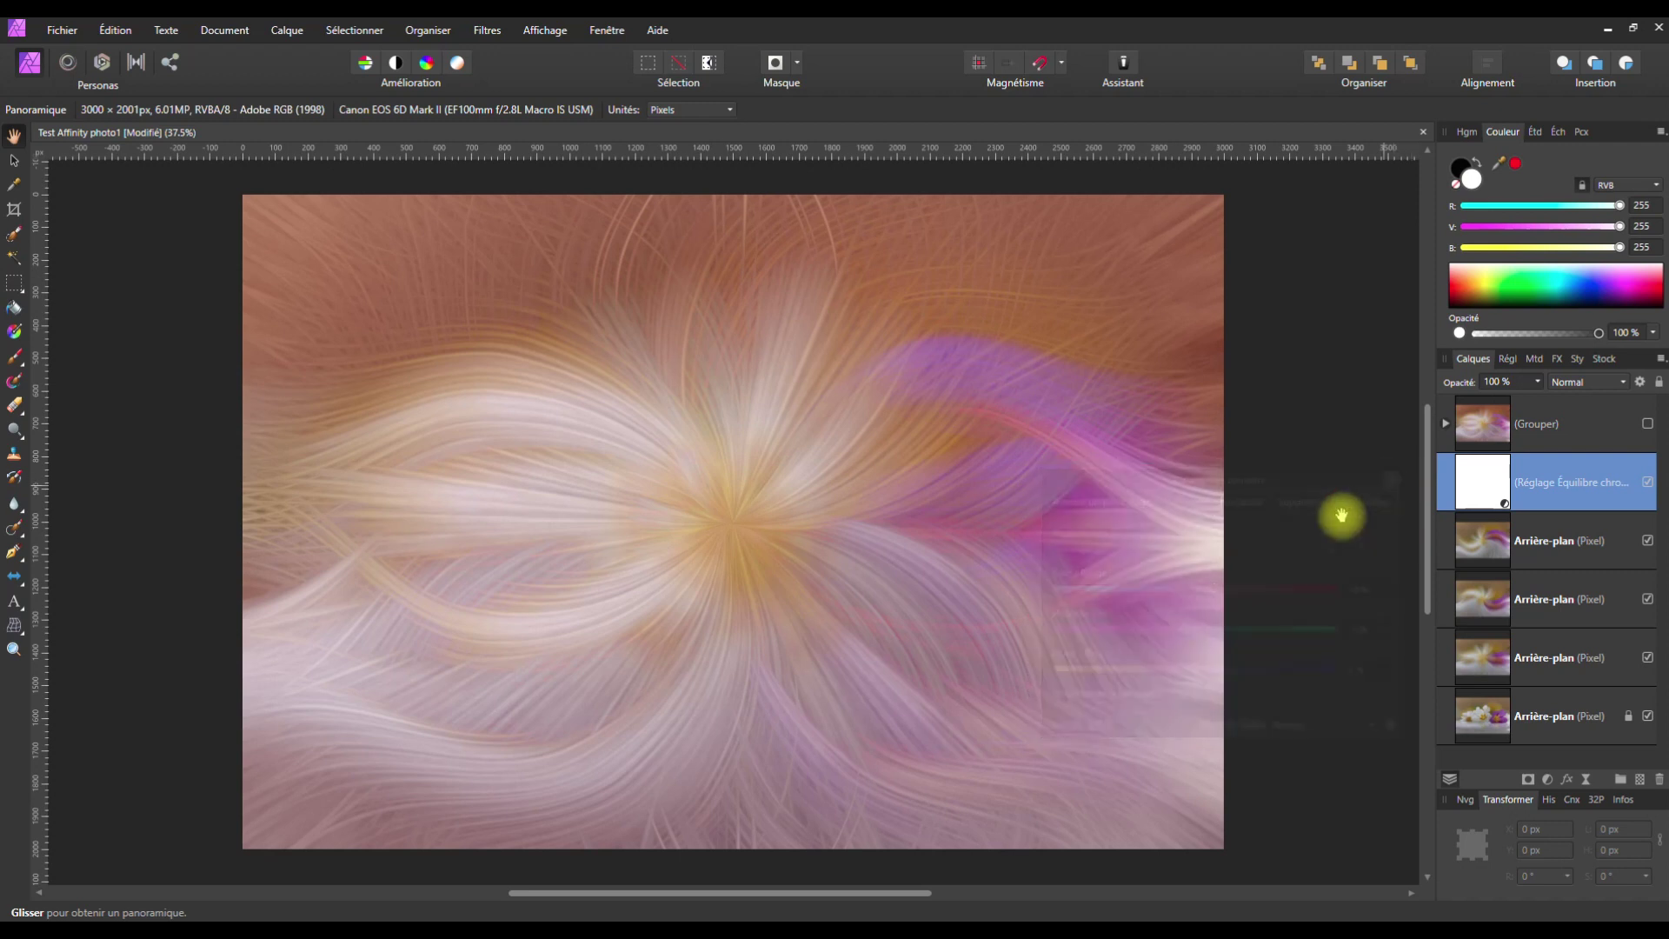
{"action": "left_click", "coordinate": [1548, 779]}
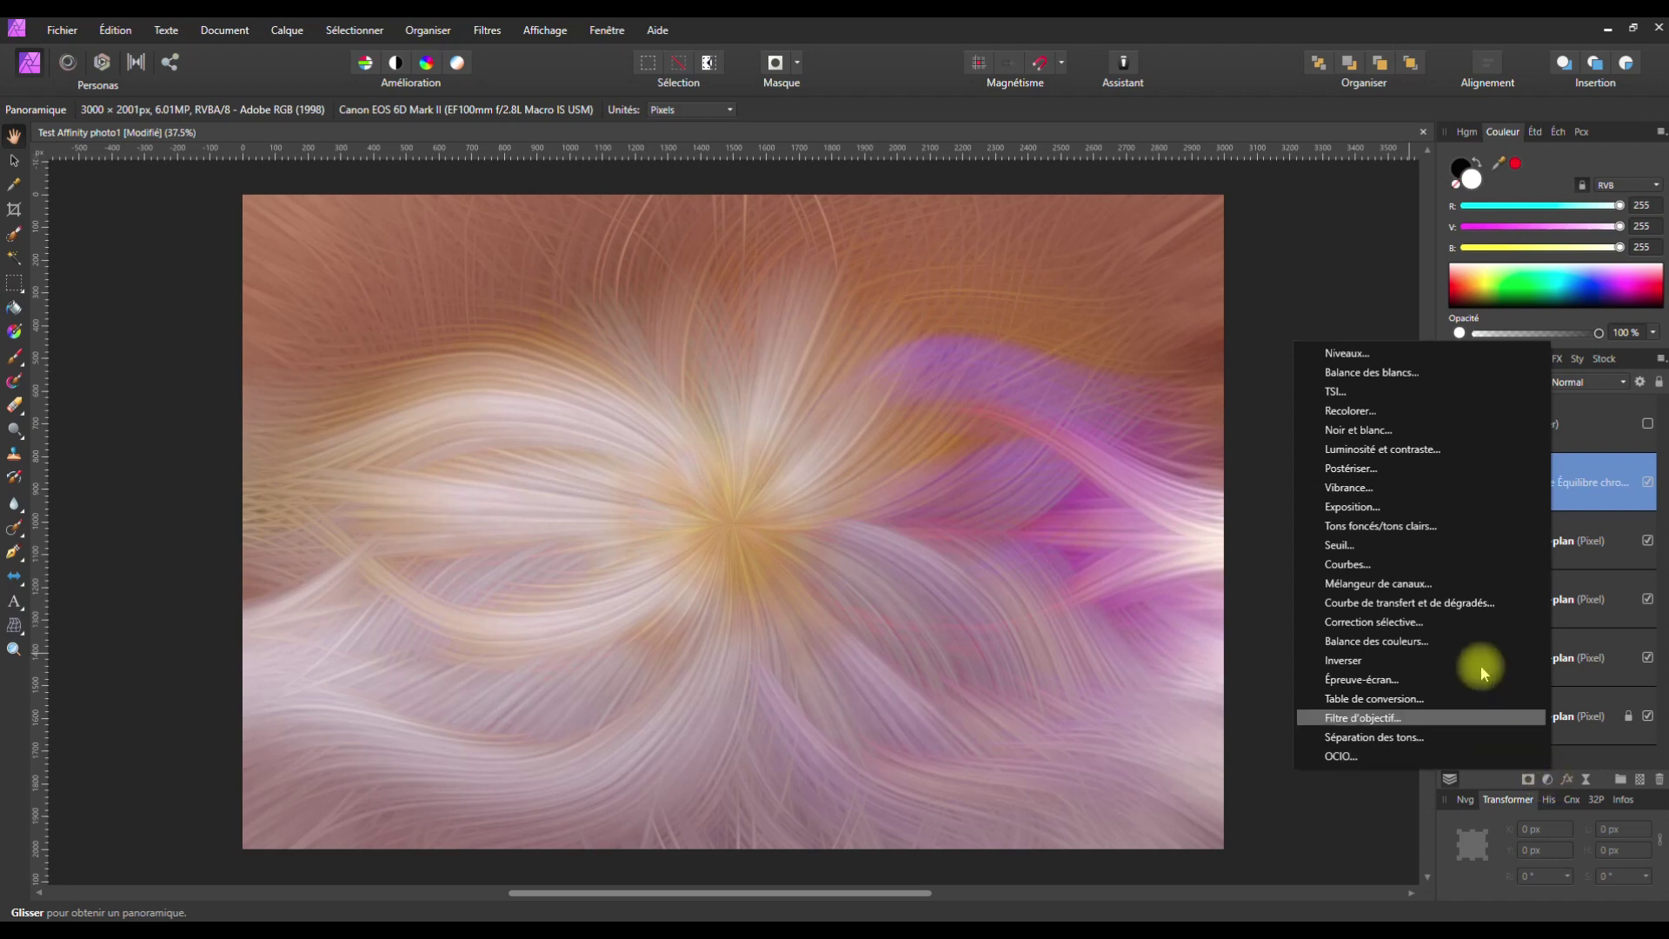
- Add a Courbes adjustment with a lowered shadow point and a raised highlight point
{"action": "left_click", "coordinate": [1352, 564]}
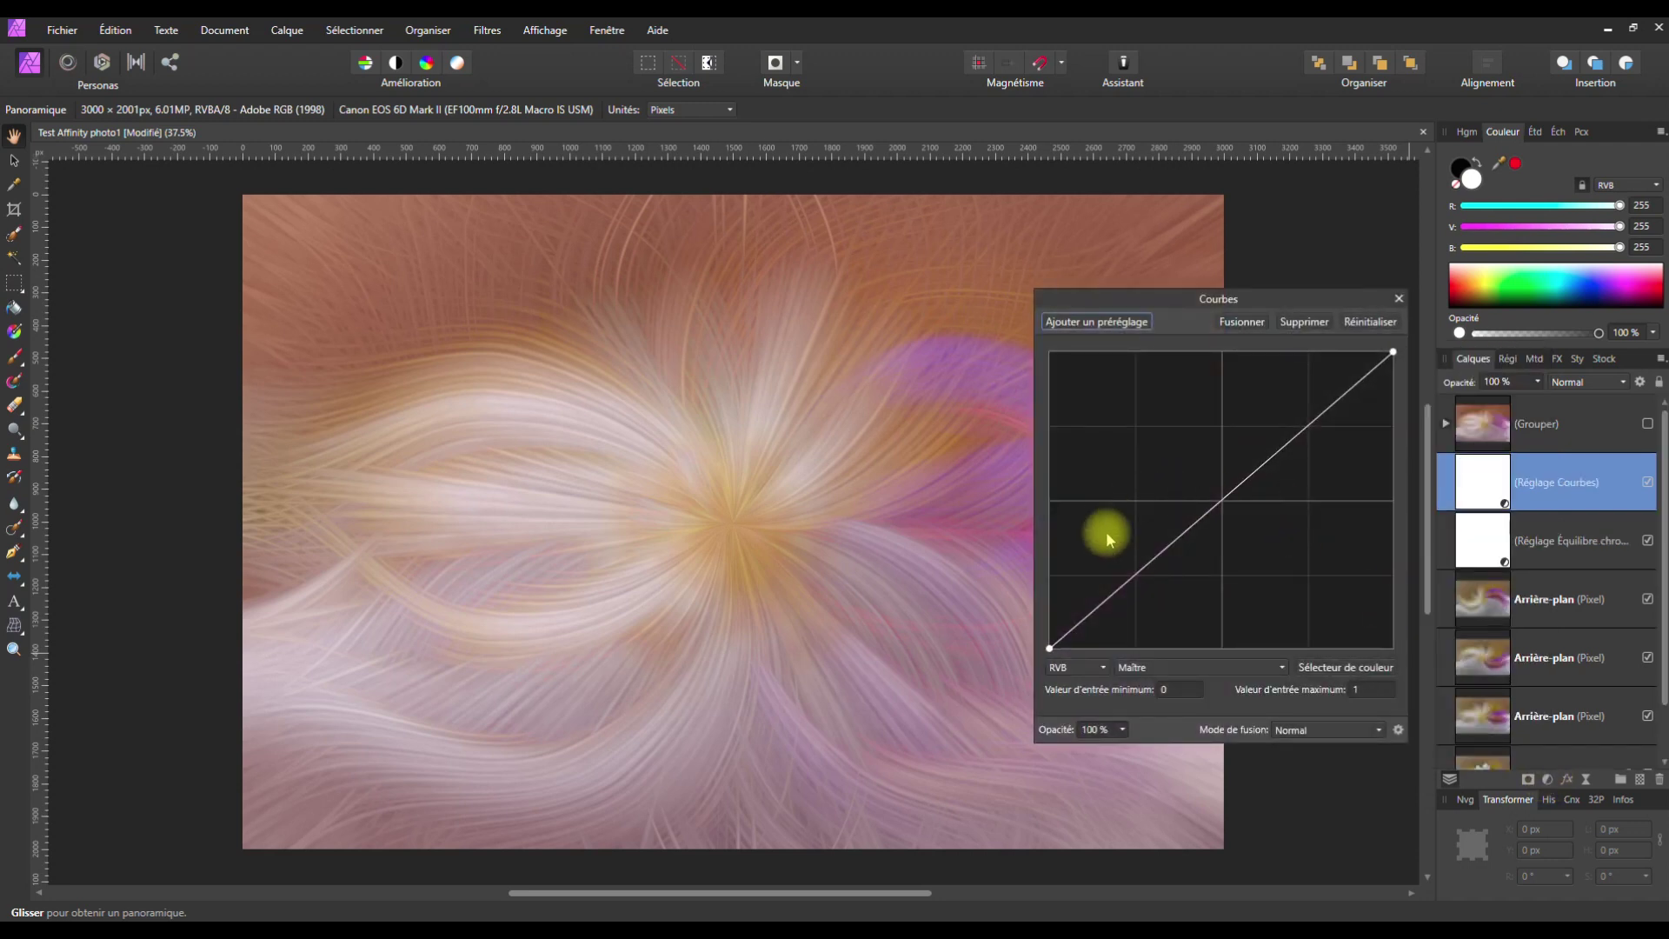
{"action": "left_click", "coordinate": [1106, 602]}
{"action": "left_click_drag", "start_coordinate": [1107, 602], "coordinate": [1115, 615]}
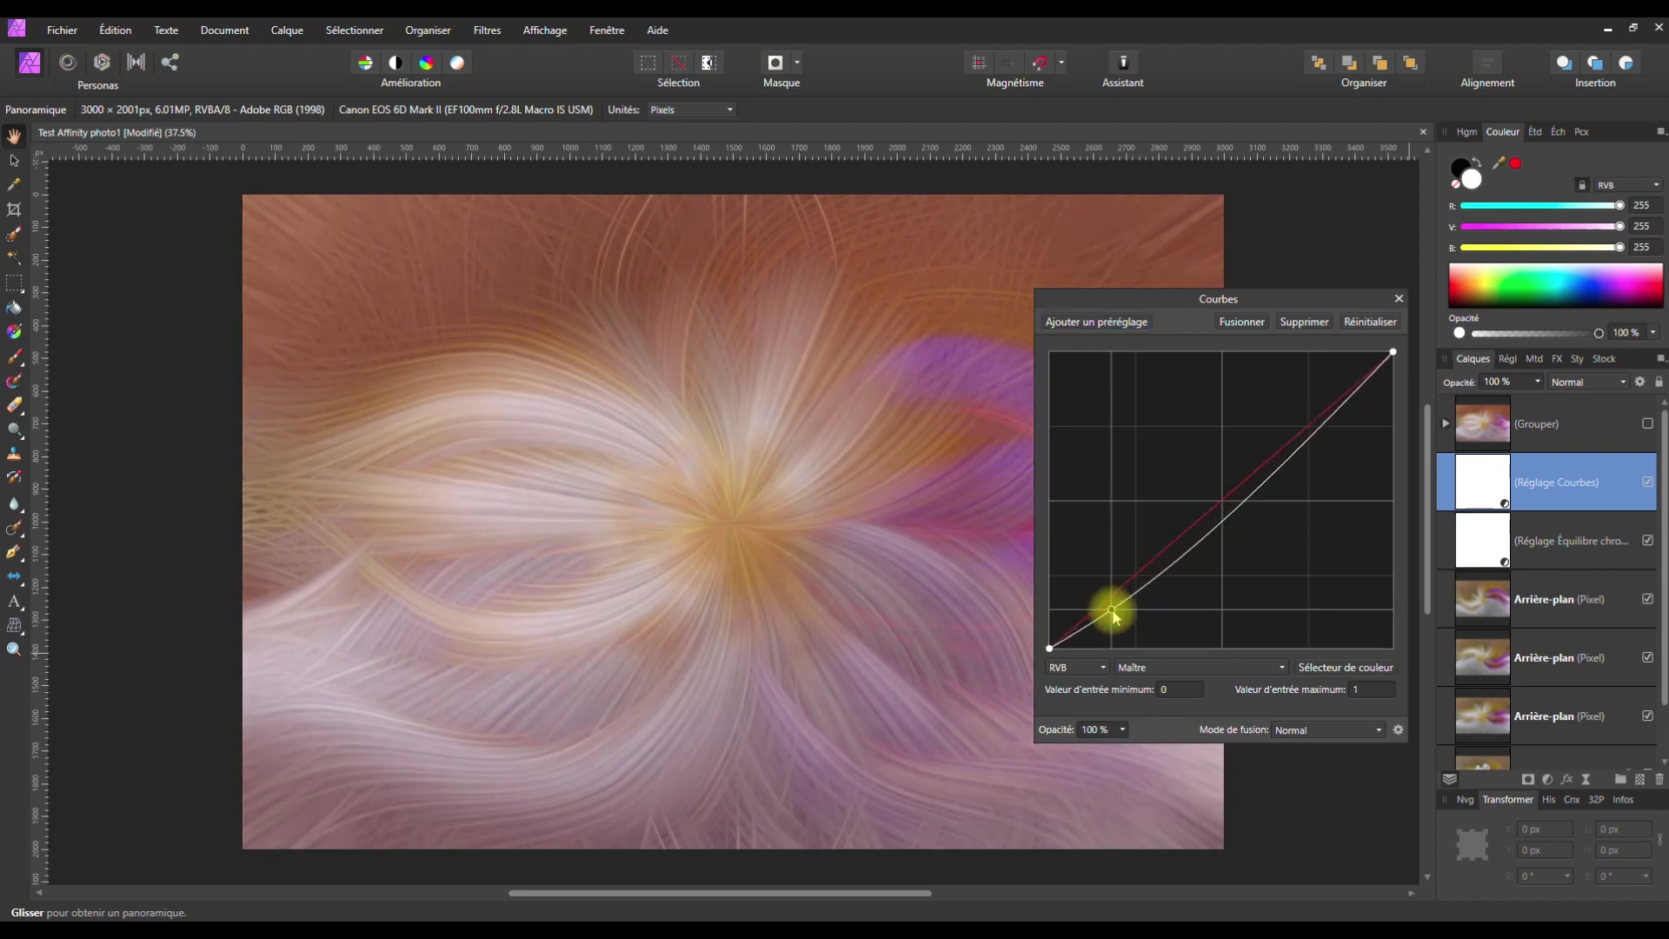
{"action": "left_click_drag", "start_coordinate": [1116, 617], "coordinate": [1119, 610]}
{"action": "left_click", "coordinate": [1331, 425]}
{"action": "left_click_drag", "start_coordinate": [1331, 425], "coordinate": [1337, 403]}
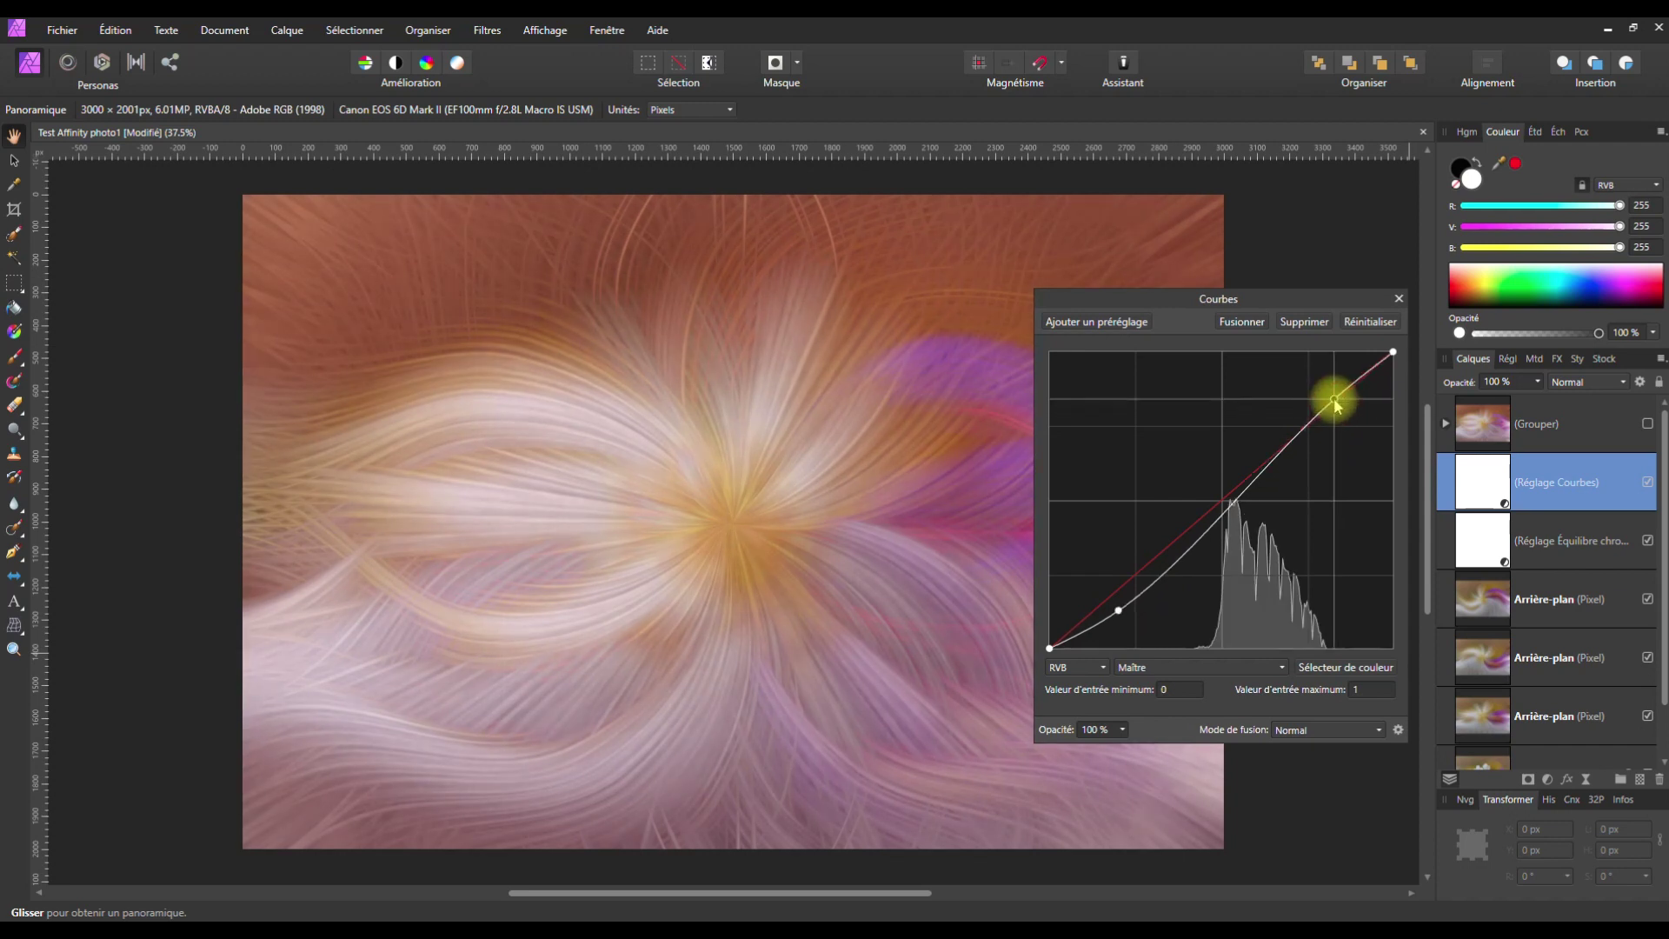
{"action": "left_click", "coordinate": [1397, 298]}
{"action": "left_click", "coordinate": [1548, 779]}
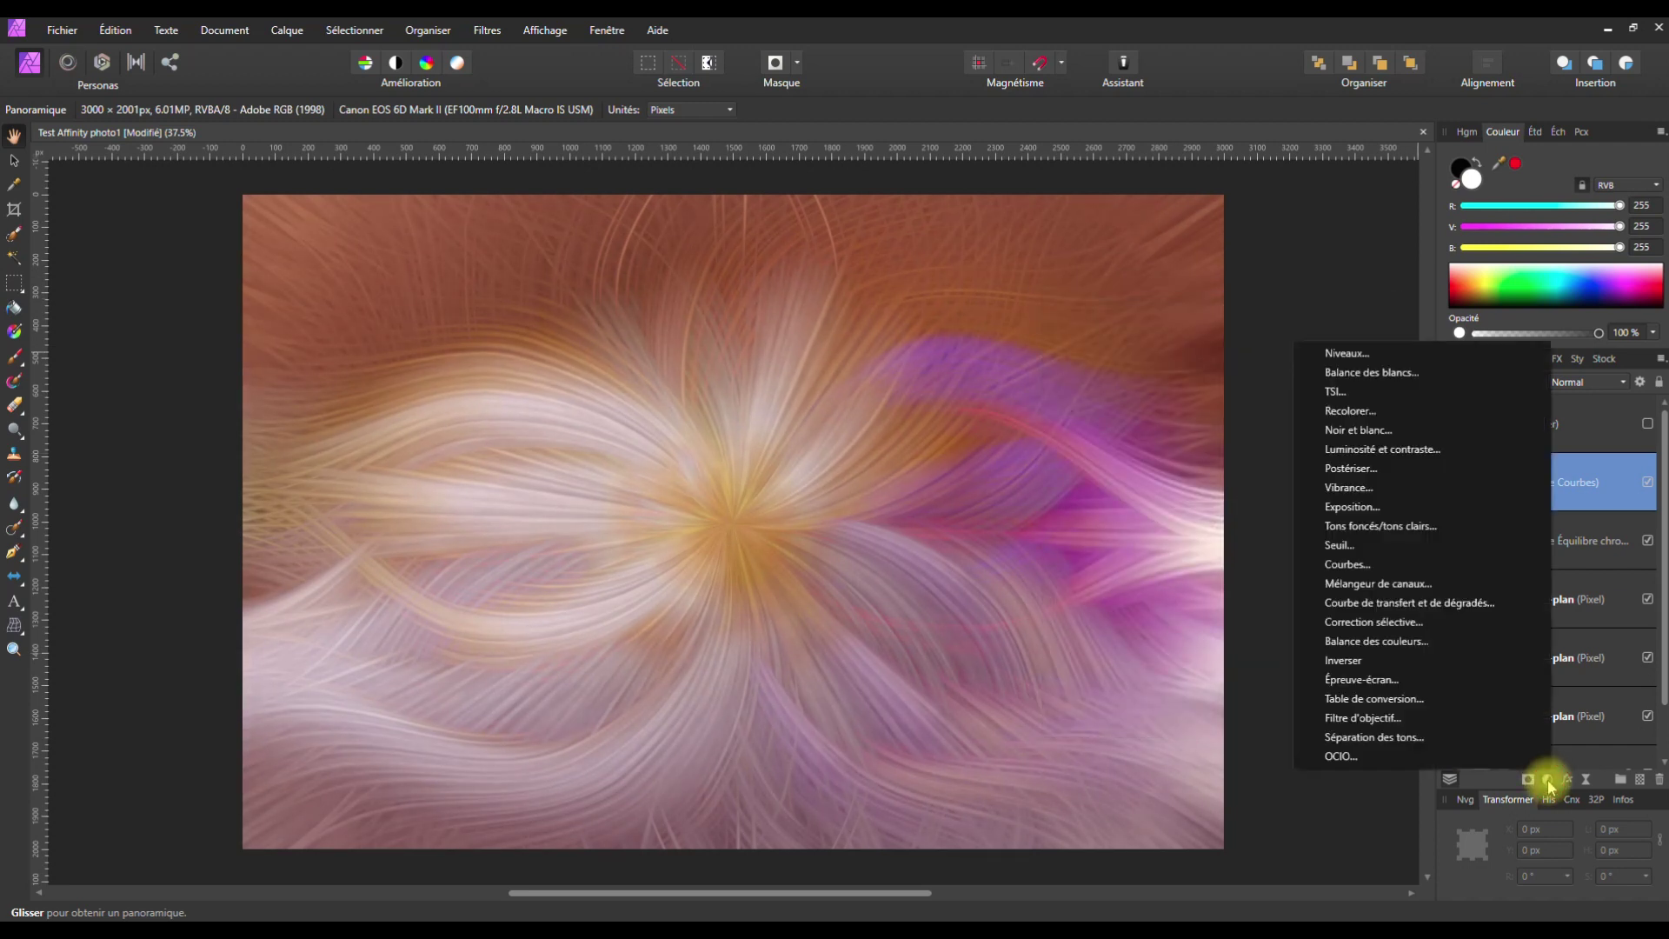
- Add a Vibrance adjustment with Vibrance 37% and Saturation 6%
{"action": "left_click", "coordinate": [1390, 488]}
{"action": "mouse_move", "coordinate": [1191, 658]}
{"action": "left_mouse_down"}
{"action": "mouse_move", "coordinate": [1246, 657]}
{"action": "mouse_move", "coordinate": [1210, 694]}
{"action": "left_mouse_up"}
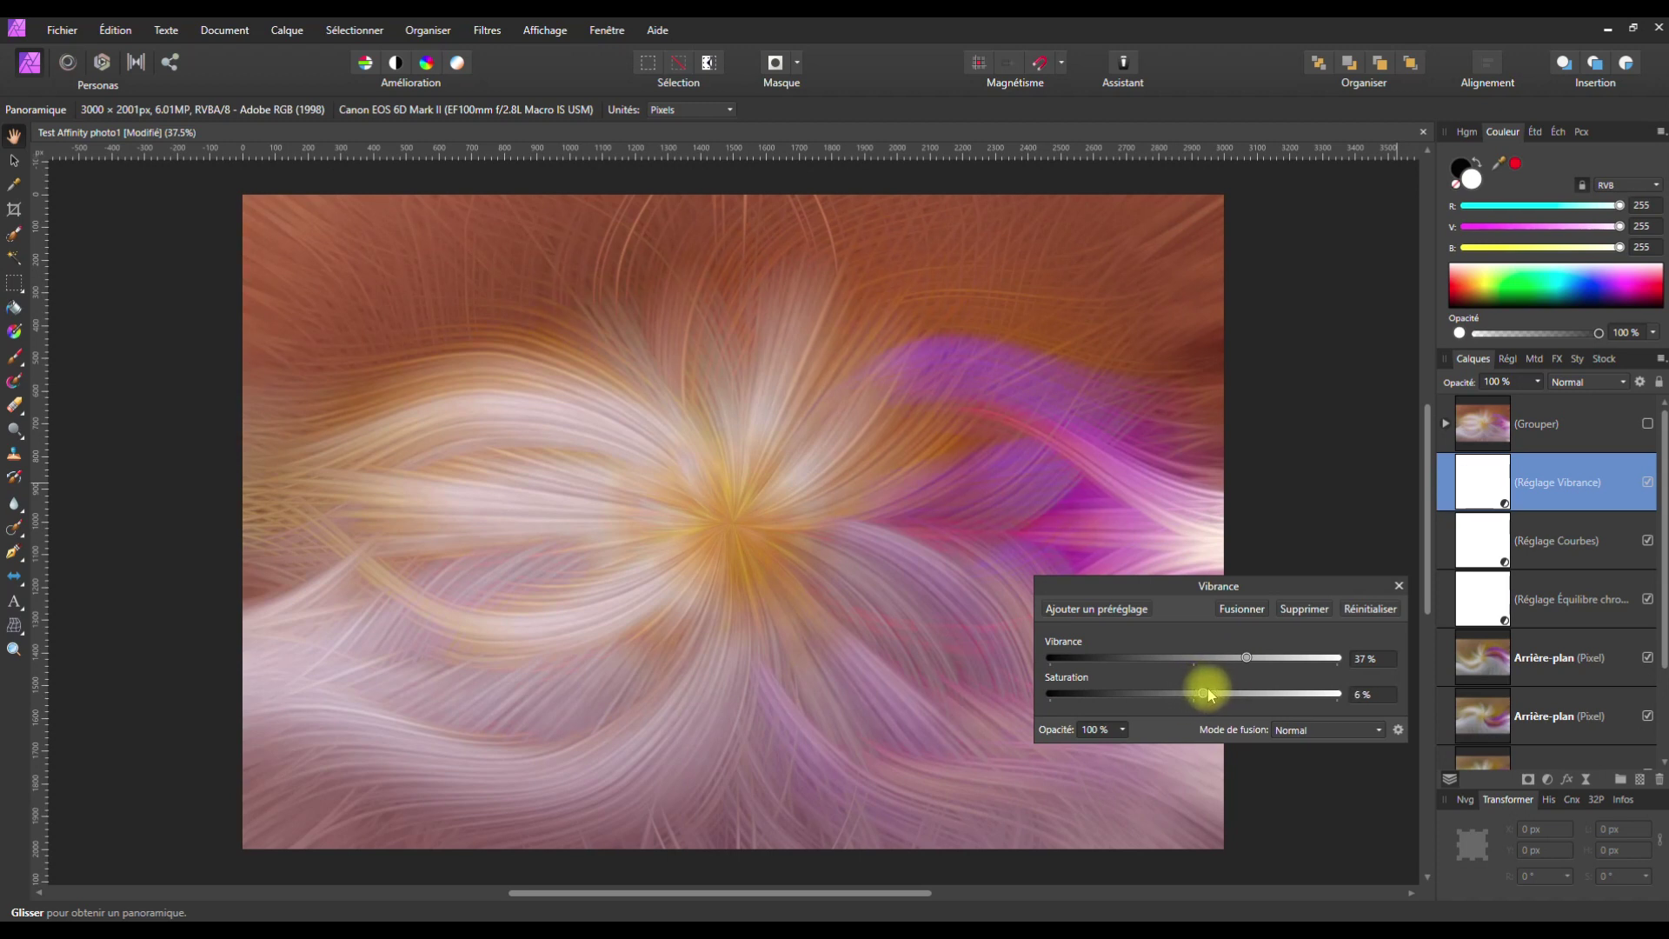
{"action": "left_click", "coordinate": [1399, 585]}
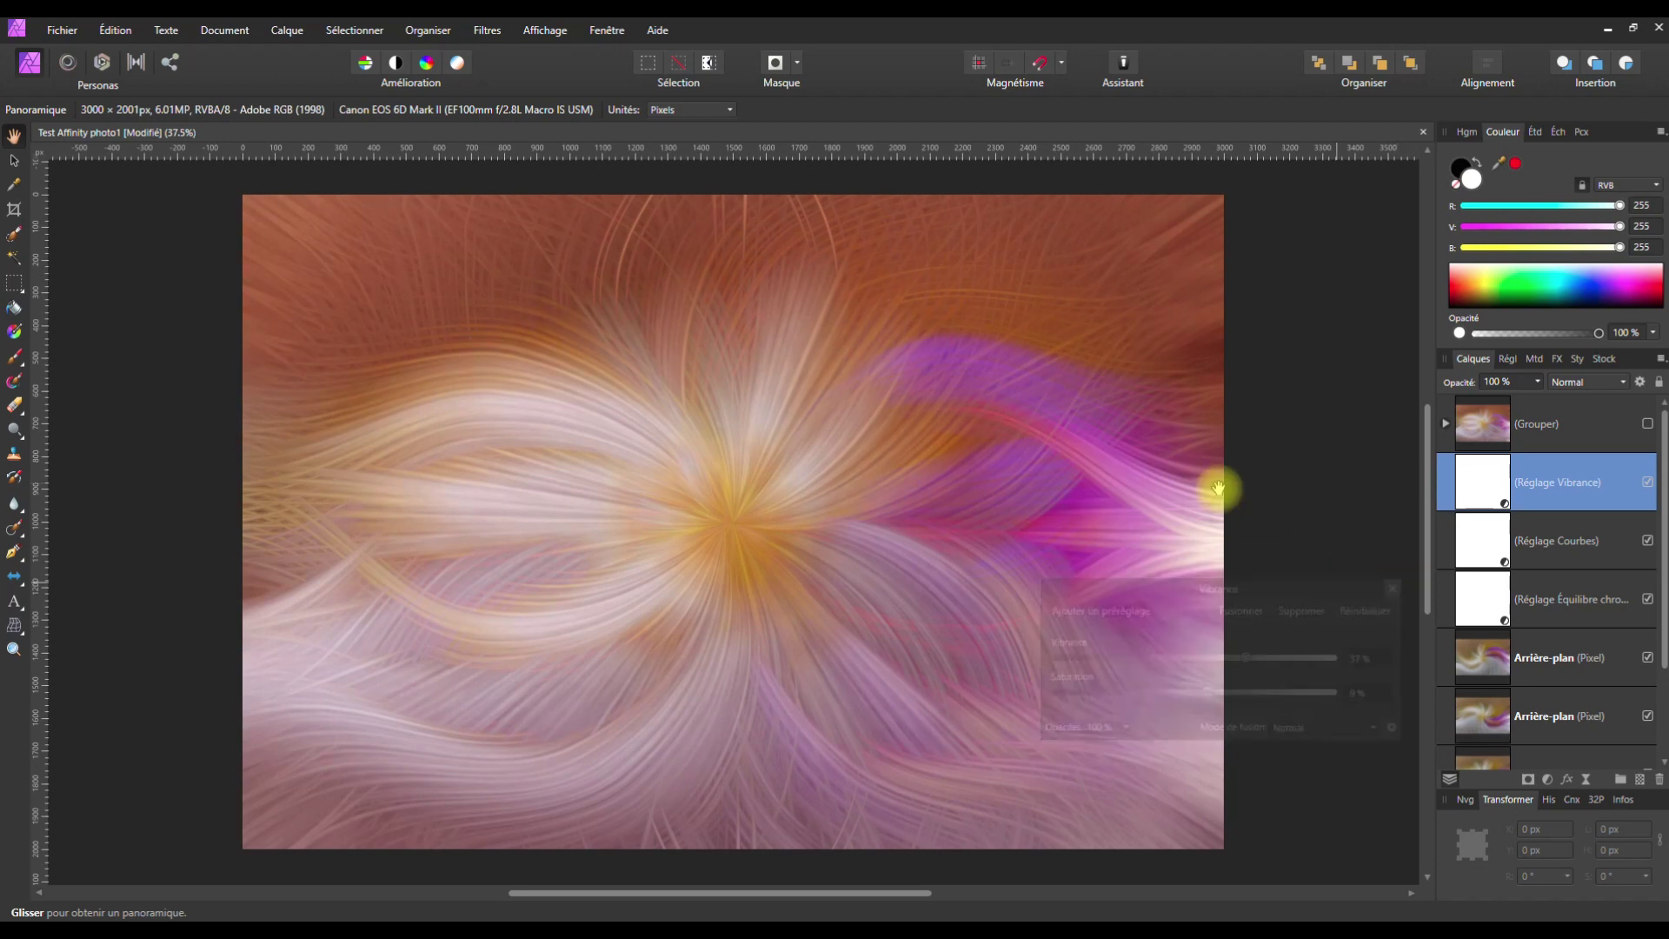